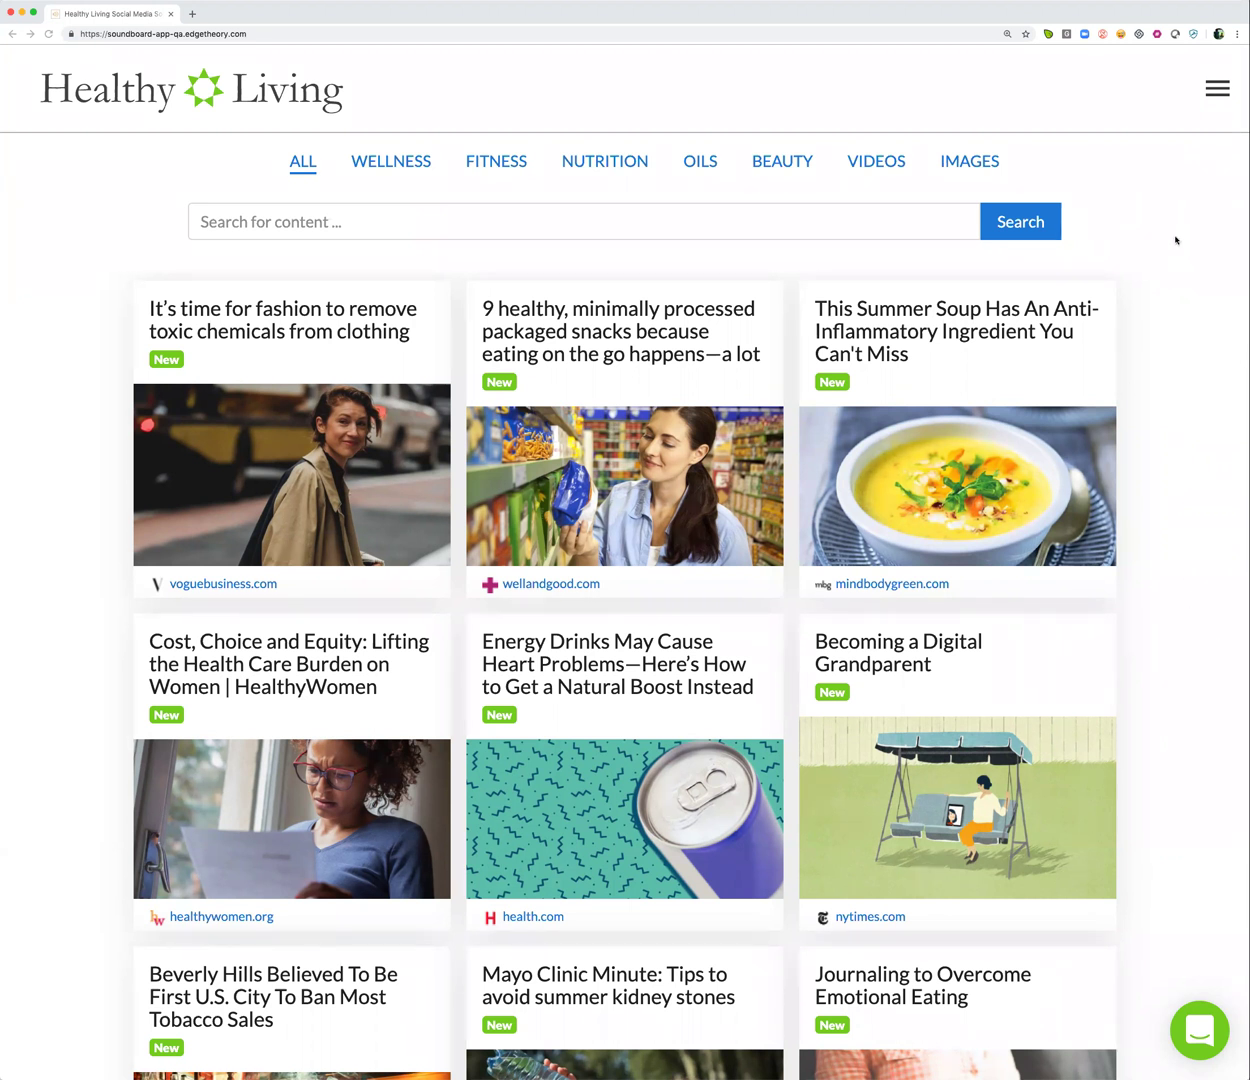
Go to the Contact Lists page from the top-right navigation menu
click(1216, 89)
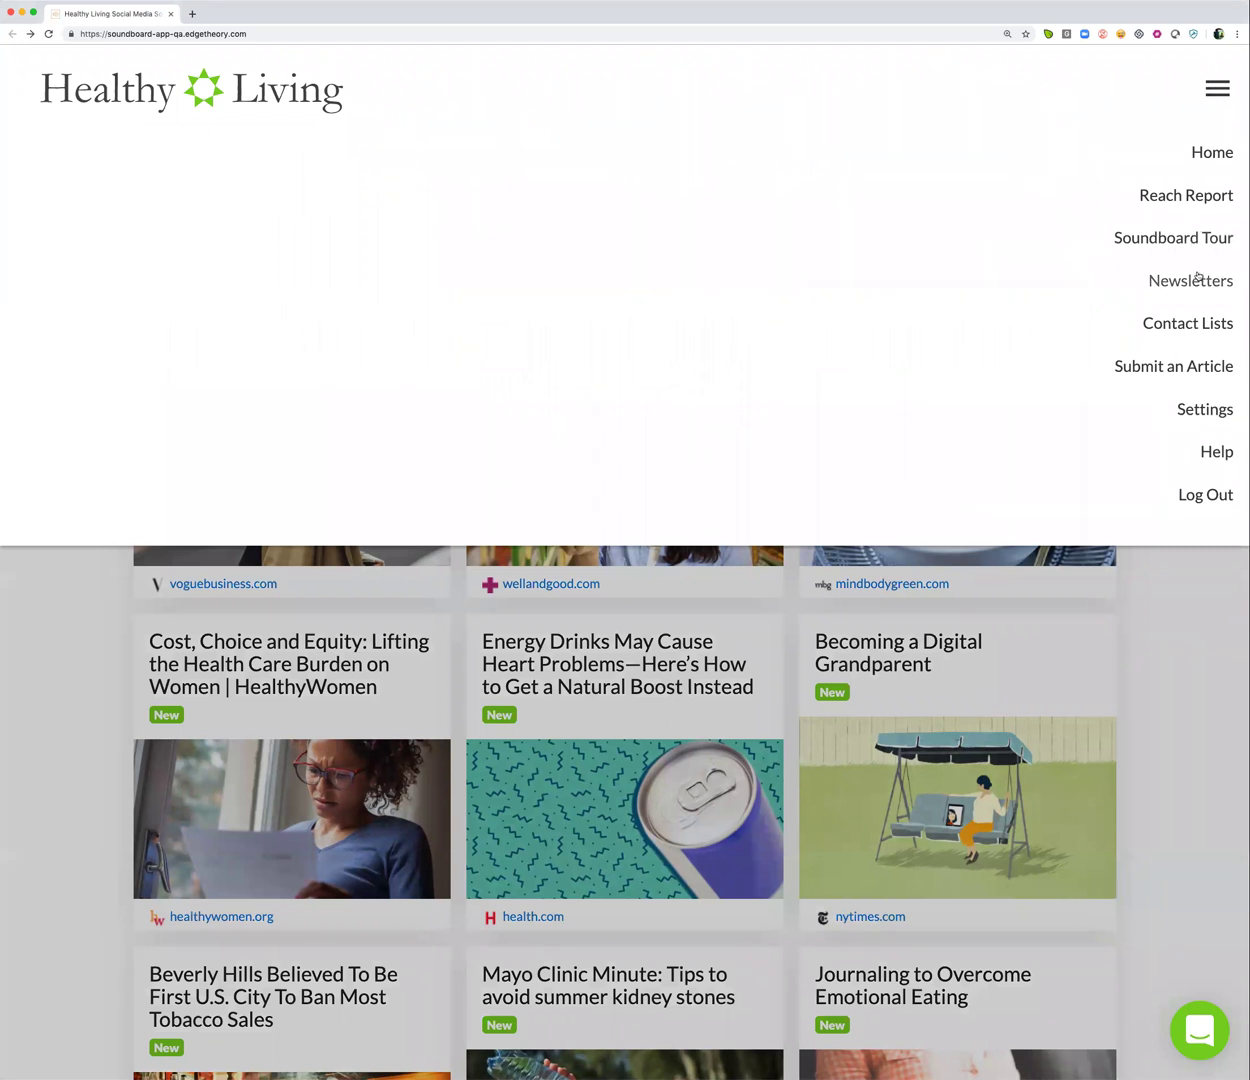
click(1181, 326)
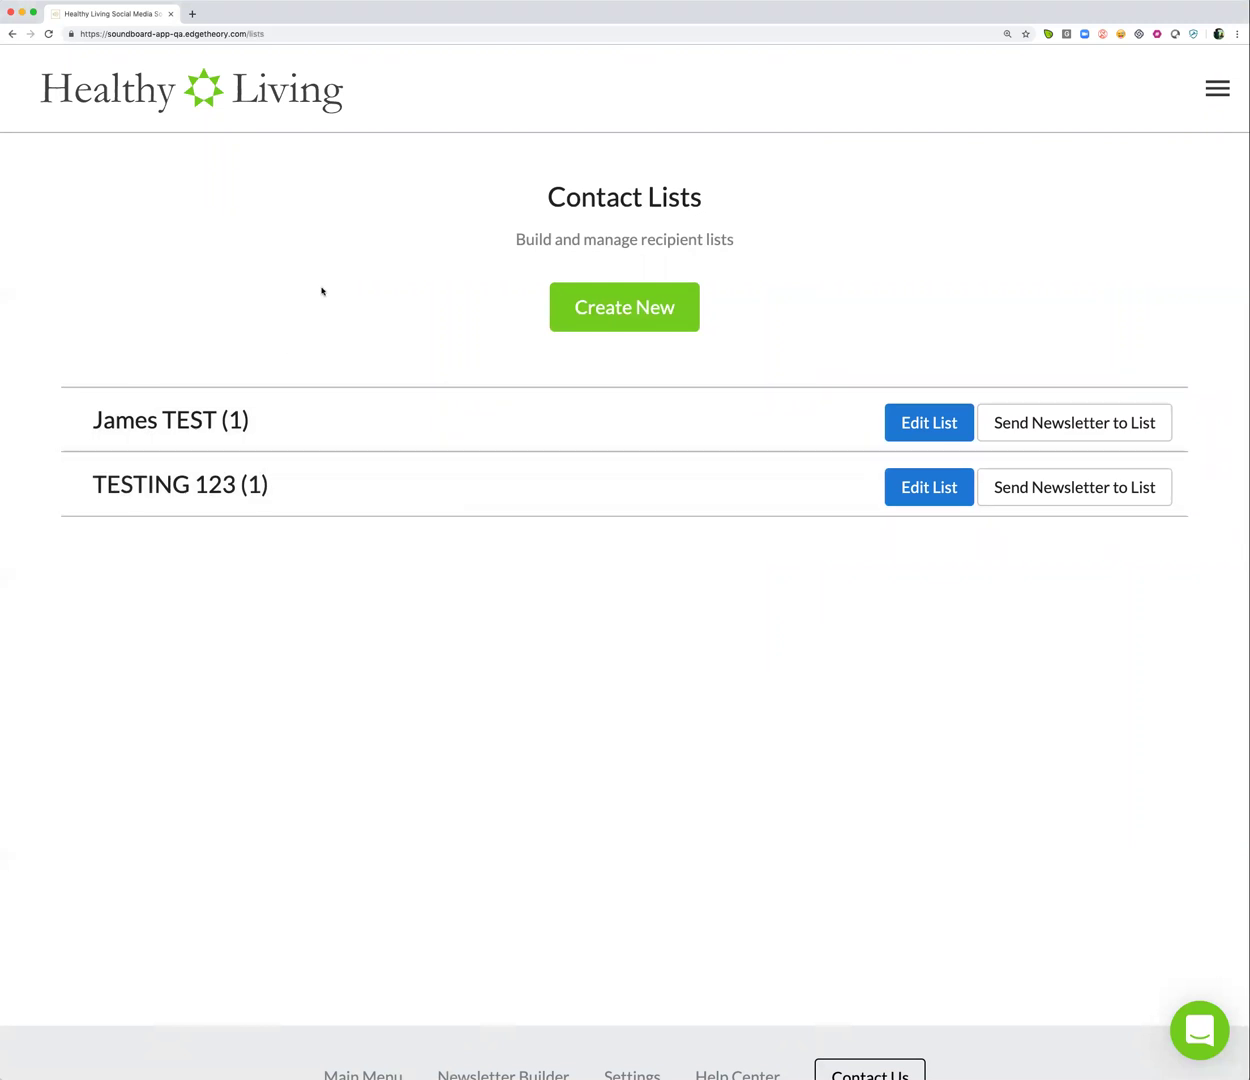
Create a new contact list named 'Busy Moms'
click(619, 313)
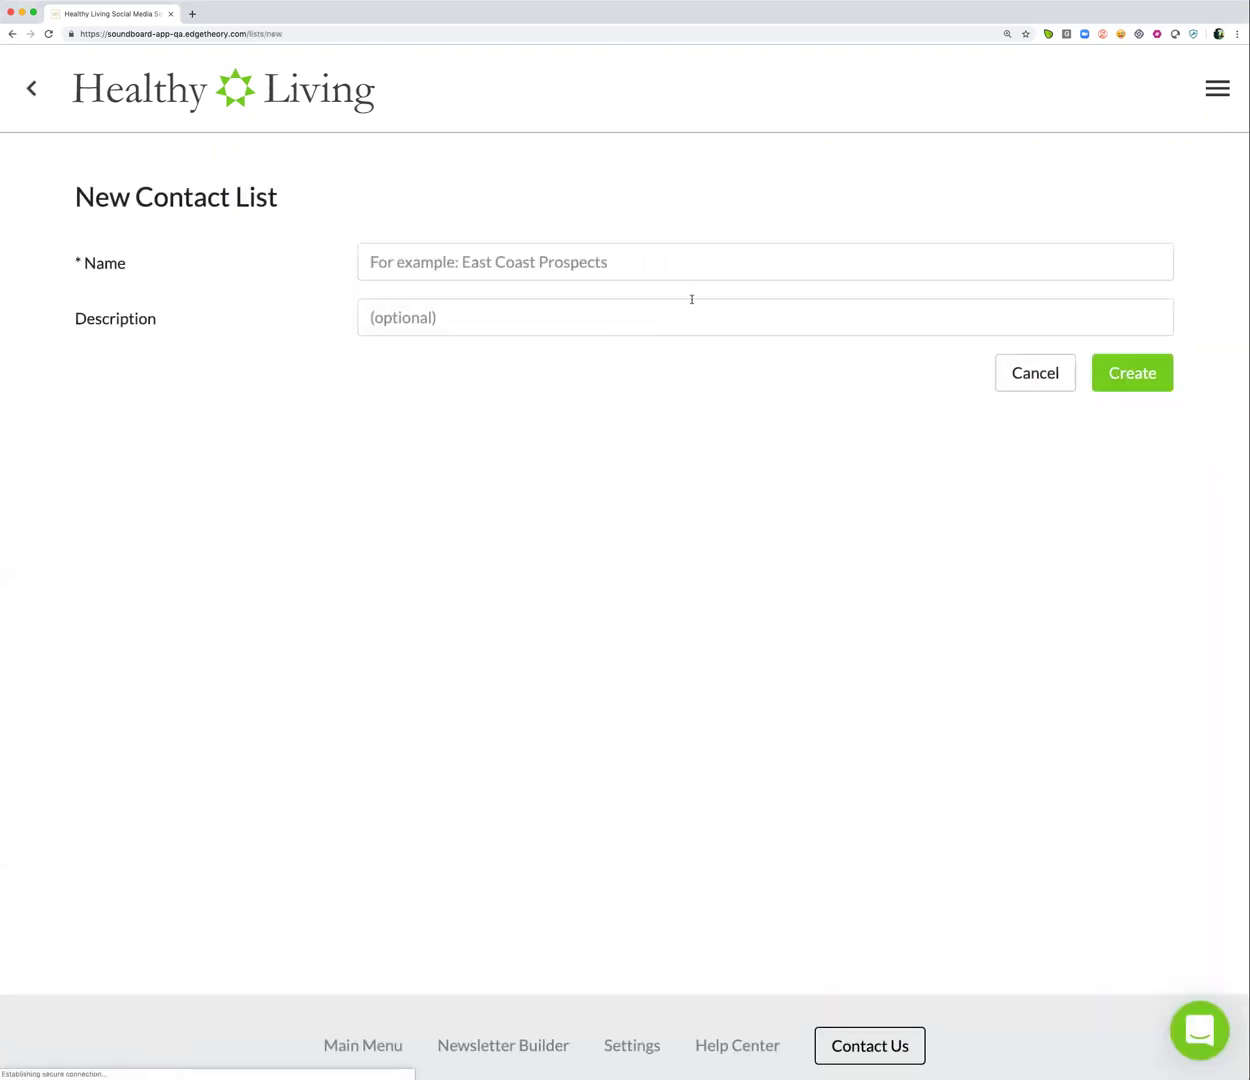
click(561, 264)
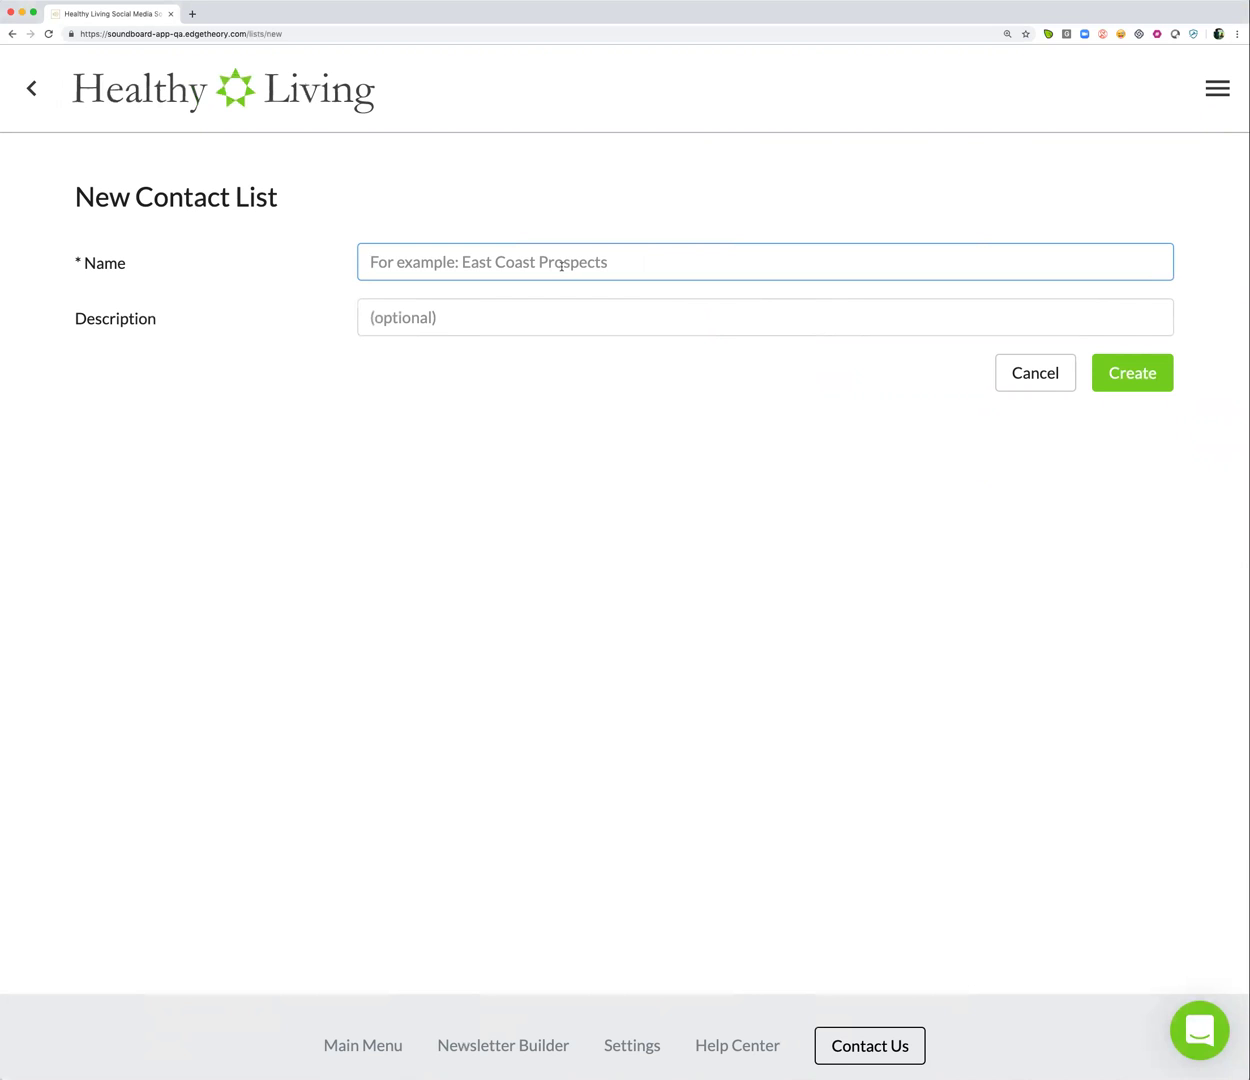
text(Busy Moms)
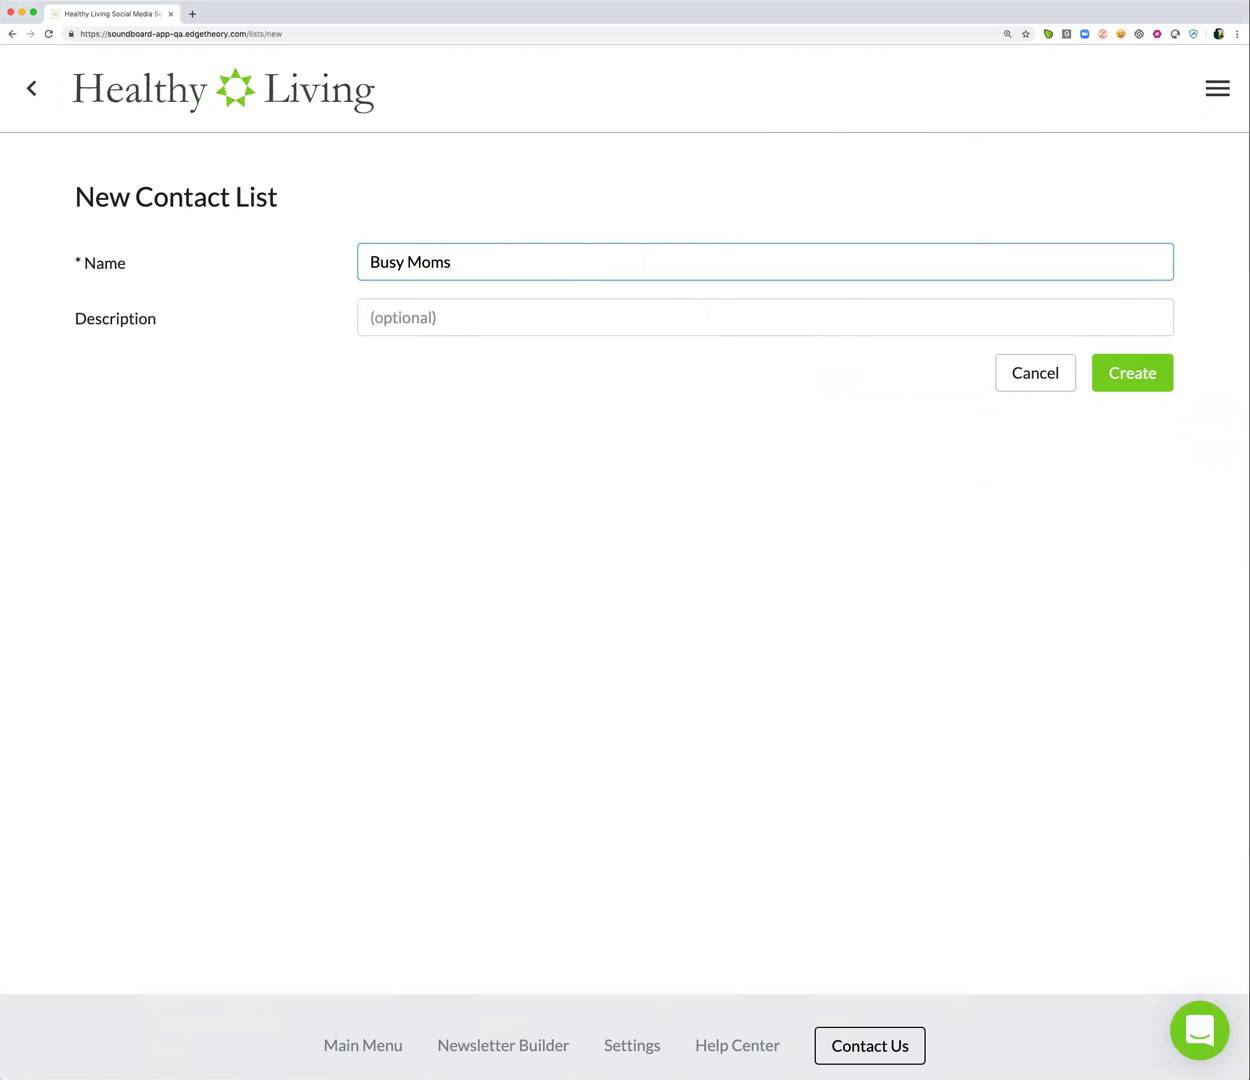
click(1117, 372)
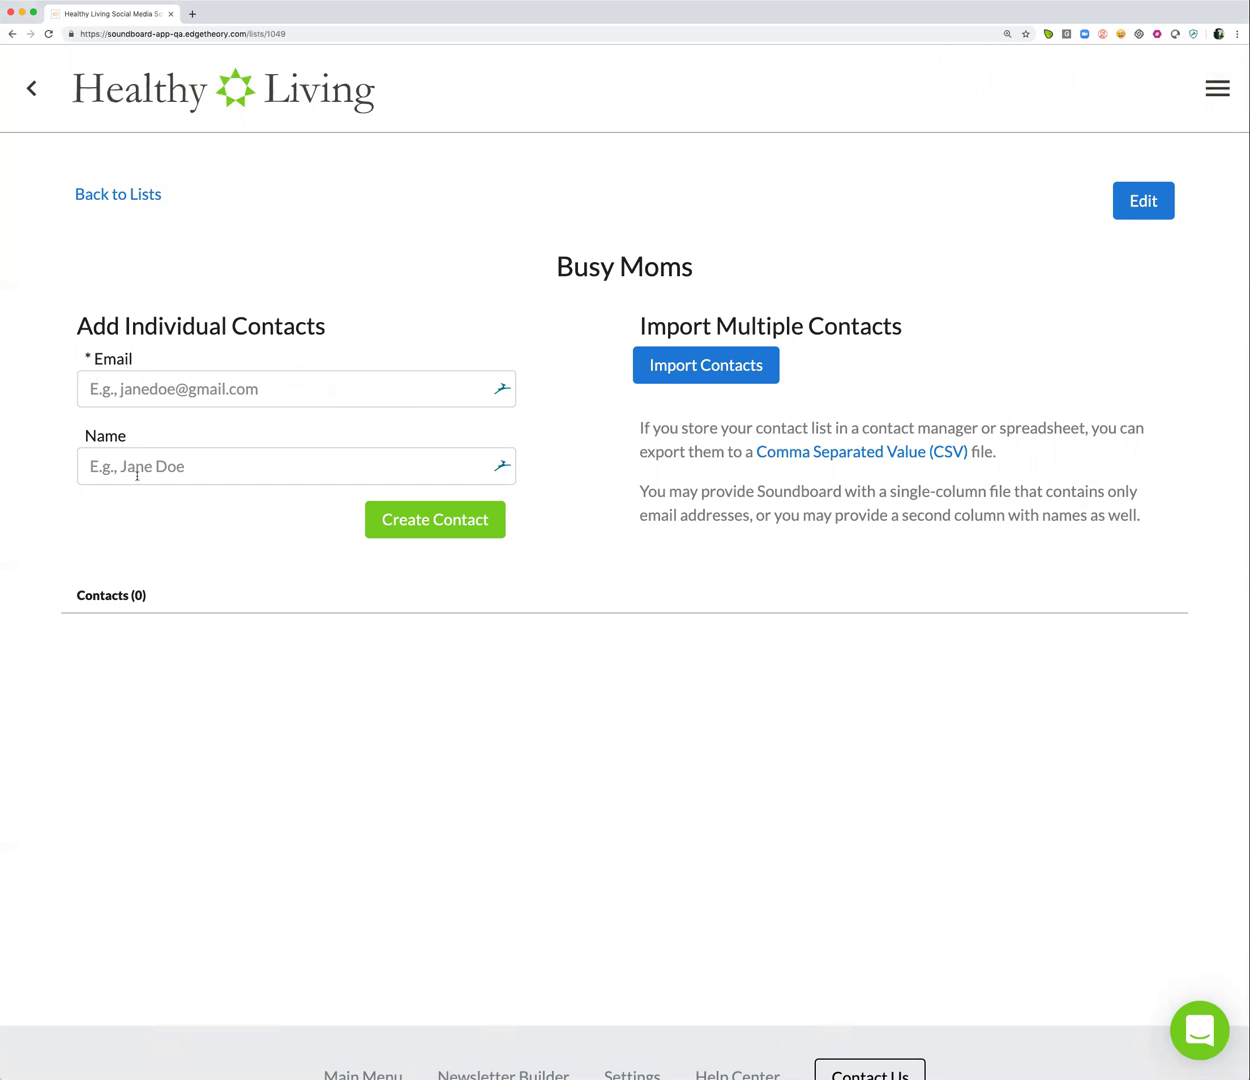
Add an individual contact to Busy Moms with the contact's e-mail address and full name
click(170, 389)
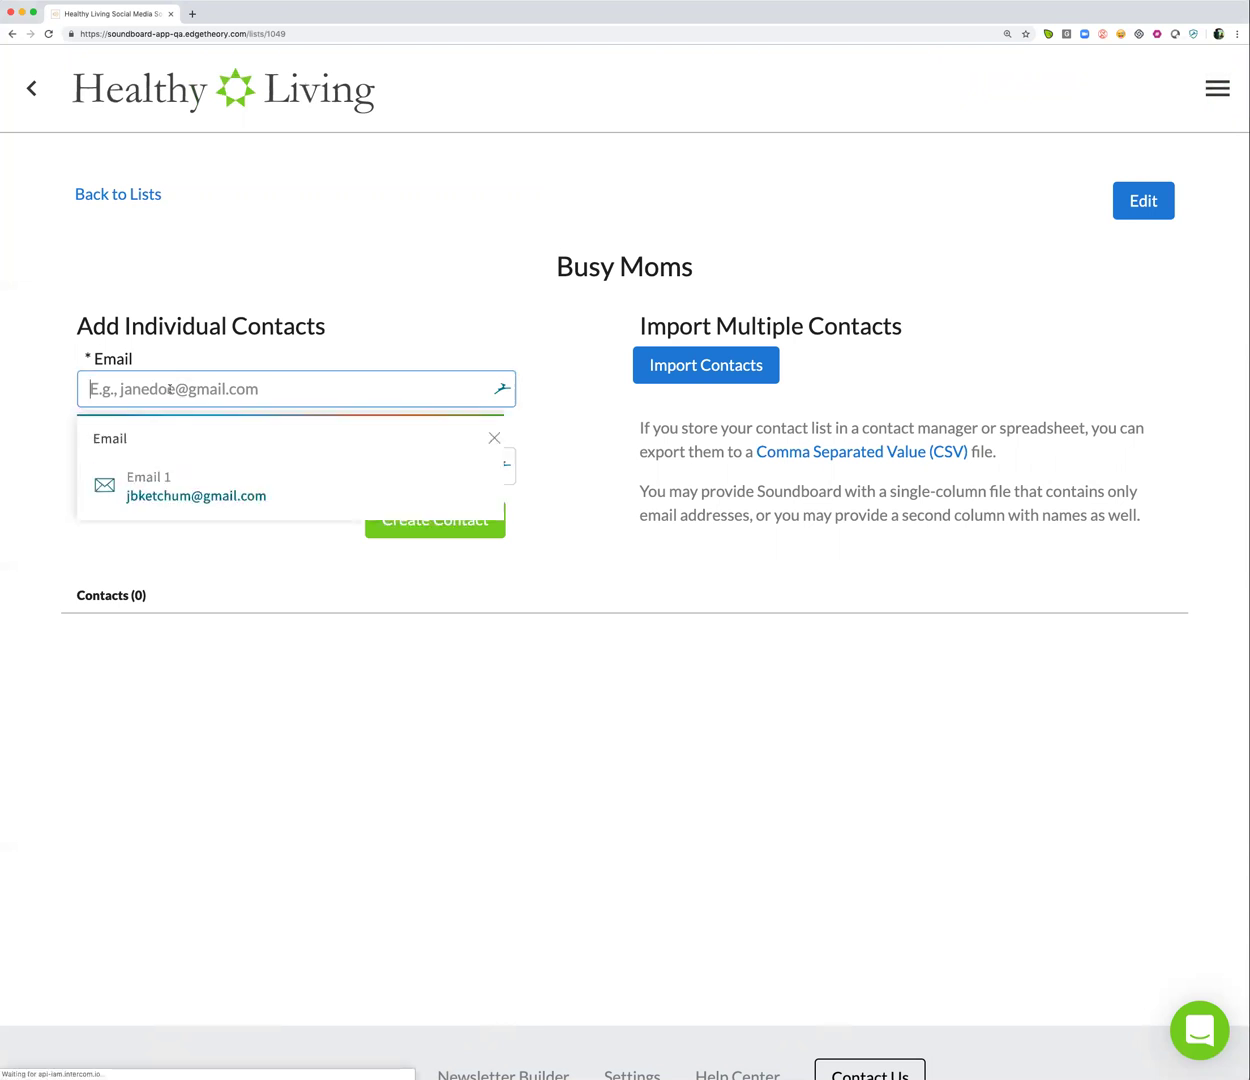
key(Tab)
key(BackSpace)
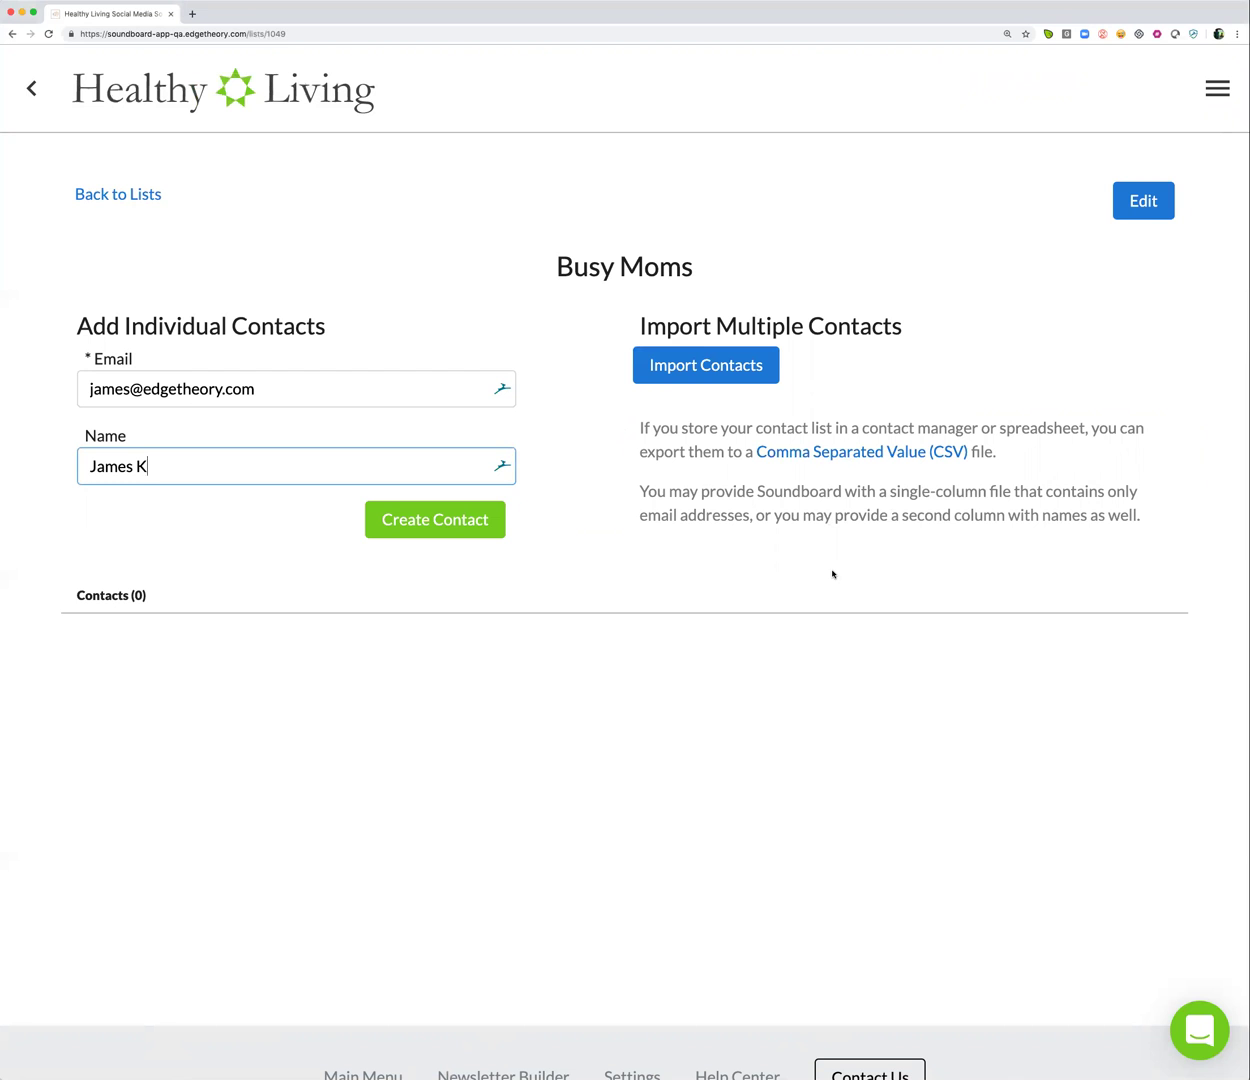
click(428, 529)
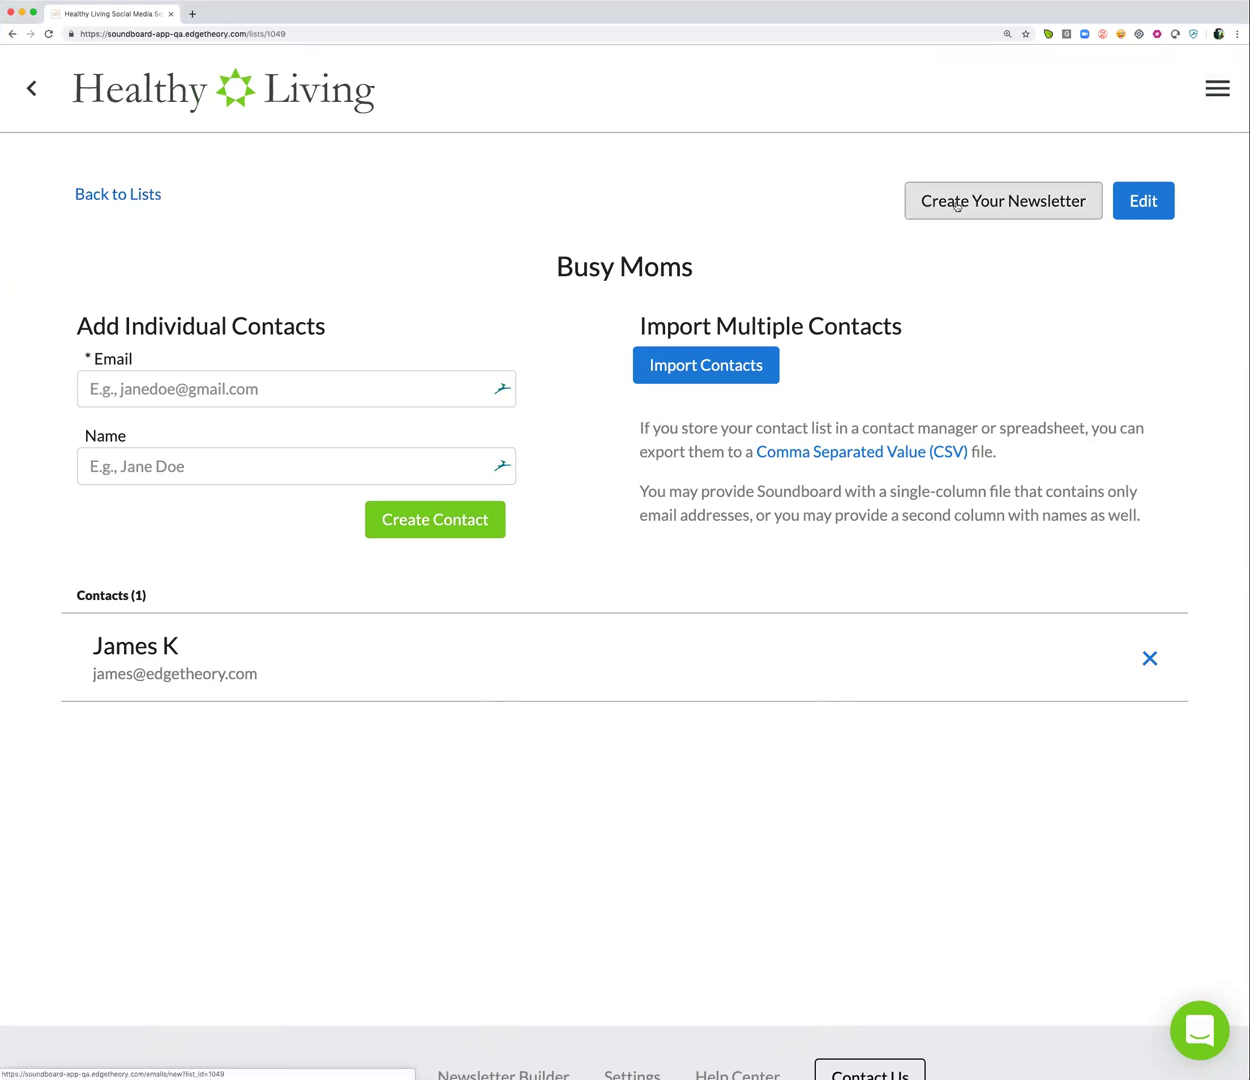
Start a newsletter for this list, keeping Busy Moms as the recipients
click(957, 204)
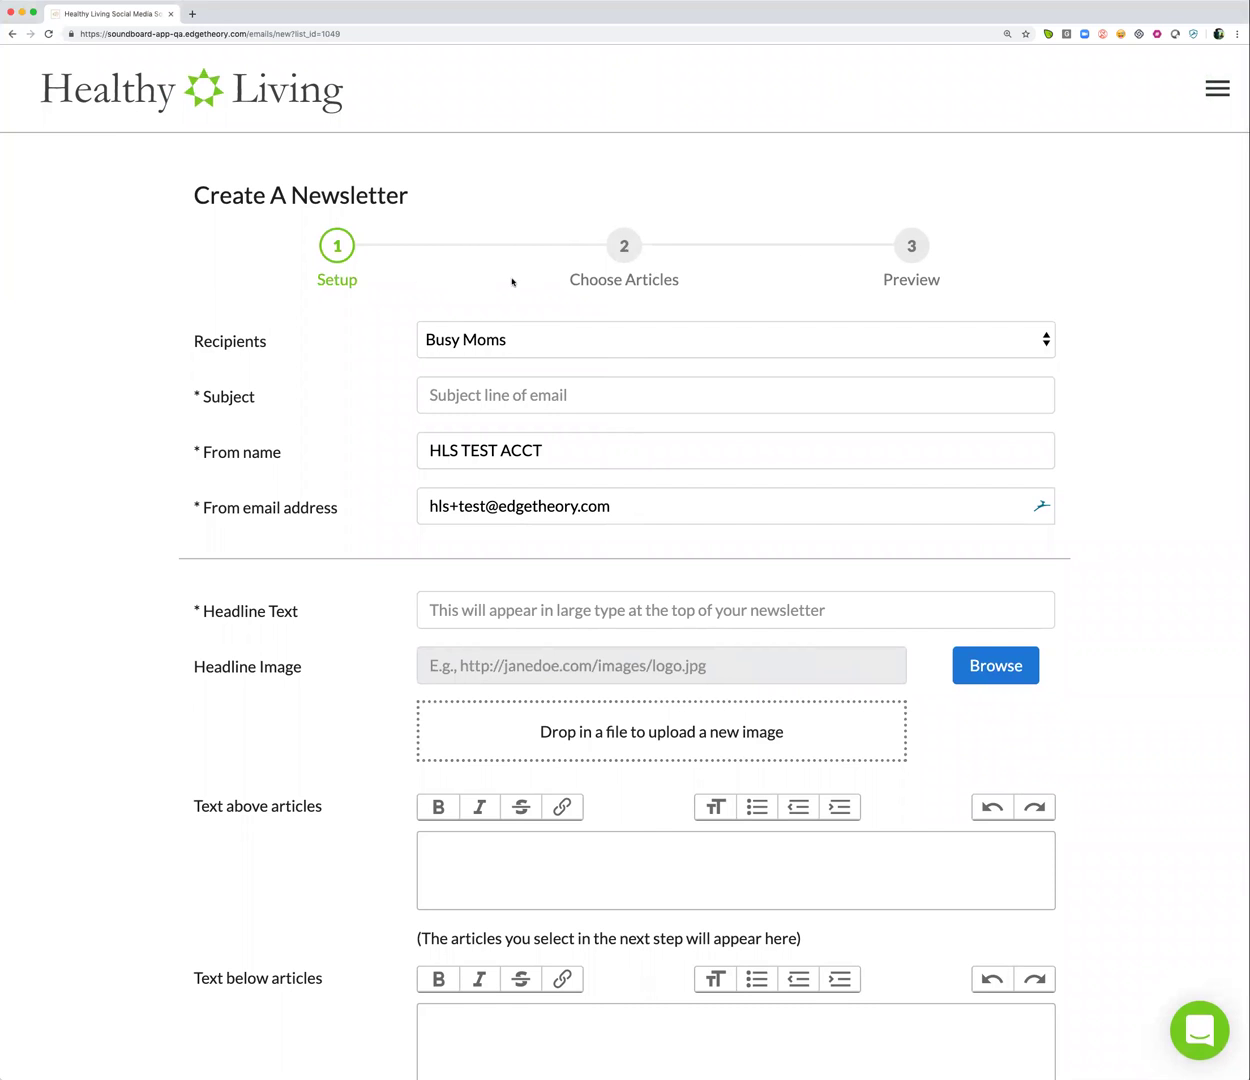
scroll(512, 281, down, 1)
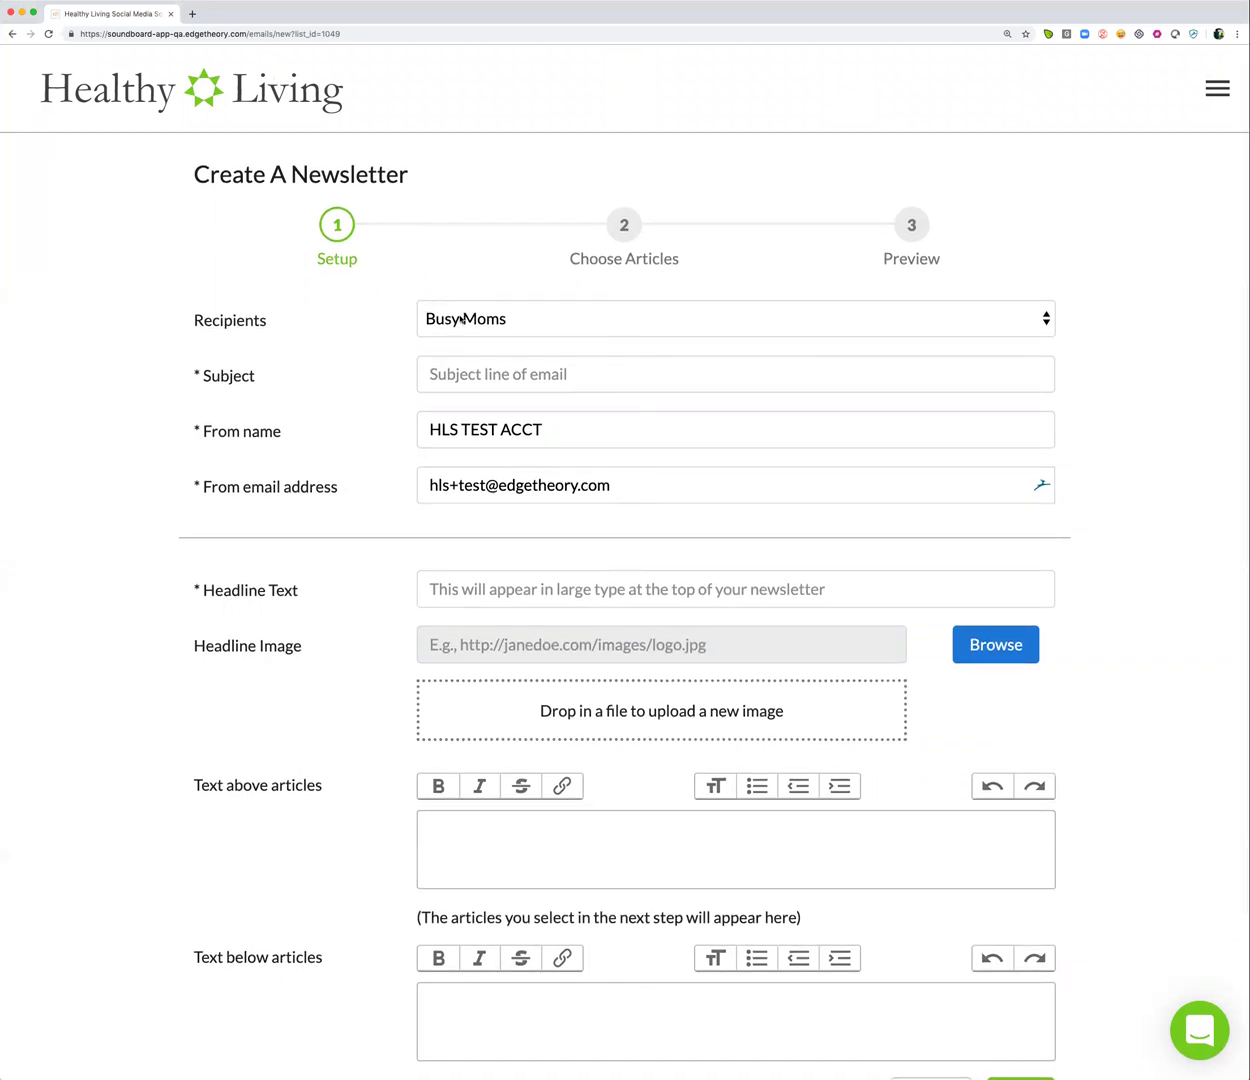
click(552, 321)
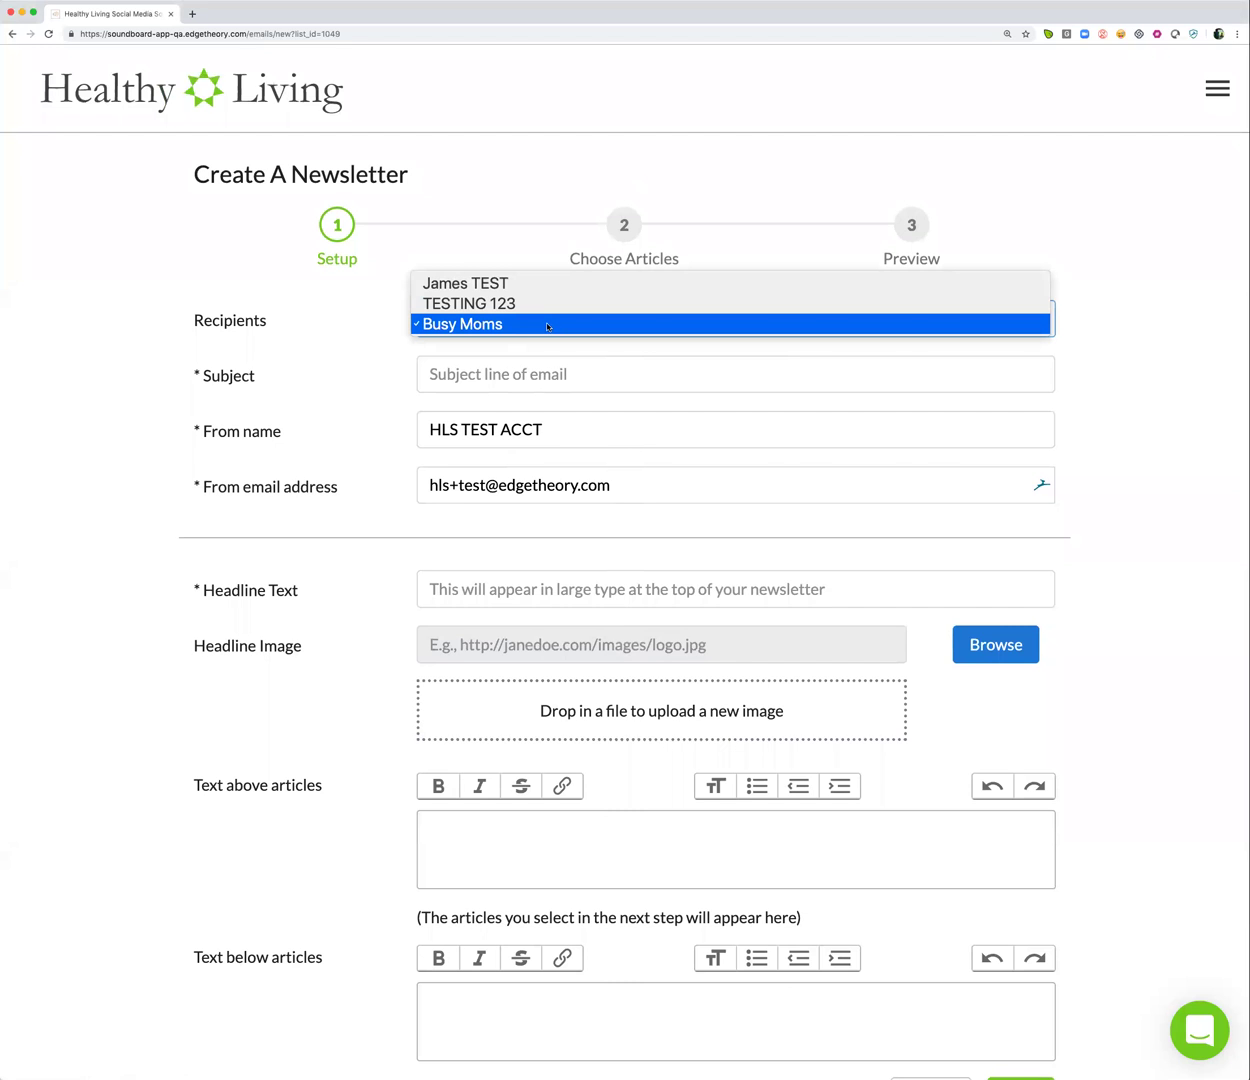
click(547, 324)
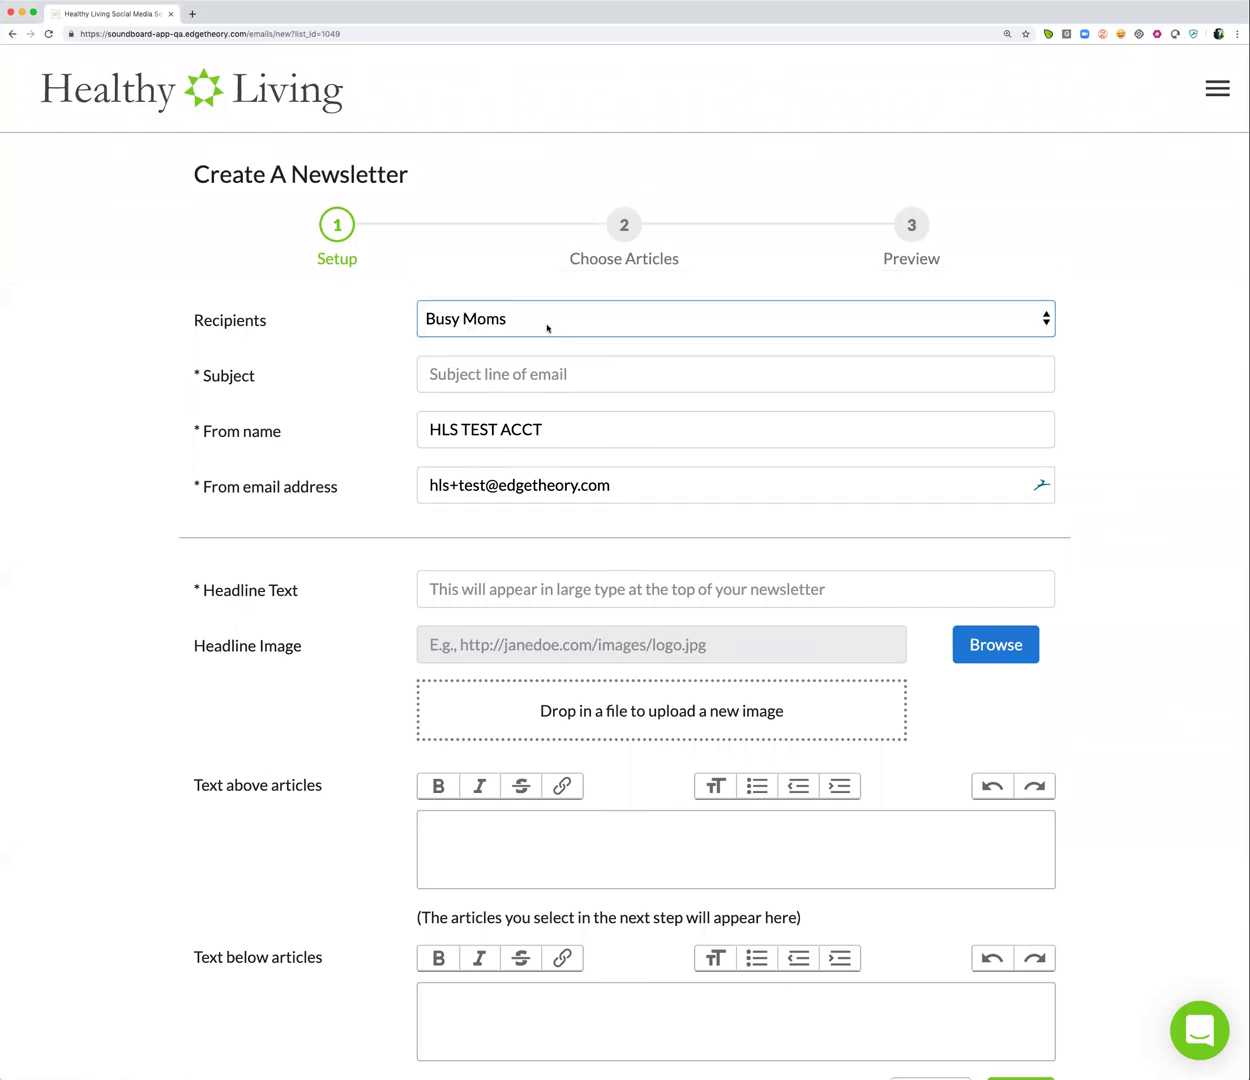
Set the newsletter subject to 'This Week in Healthy Living'
click(515, 374)
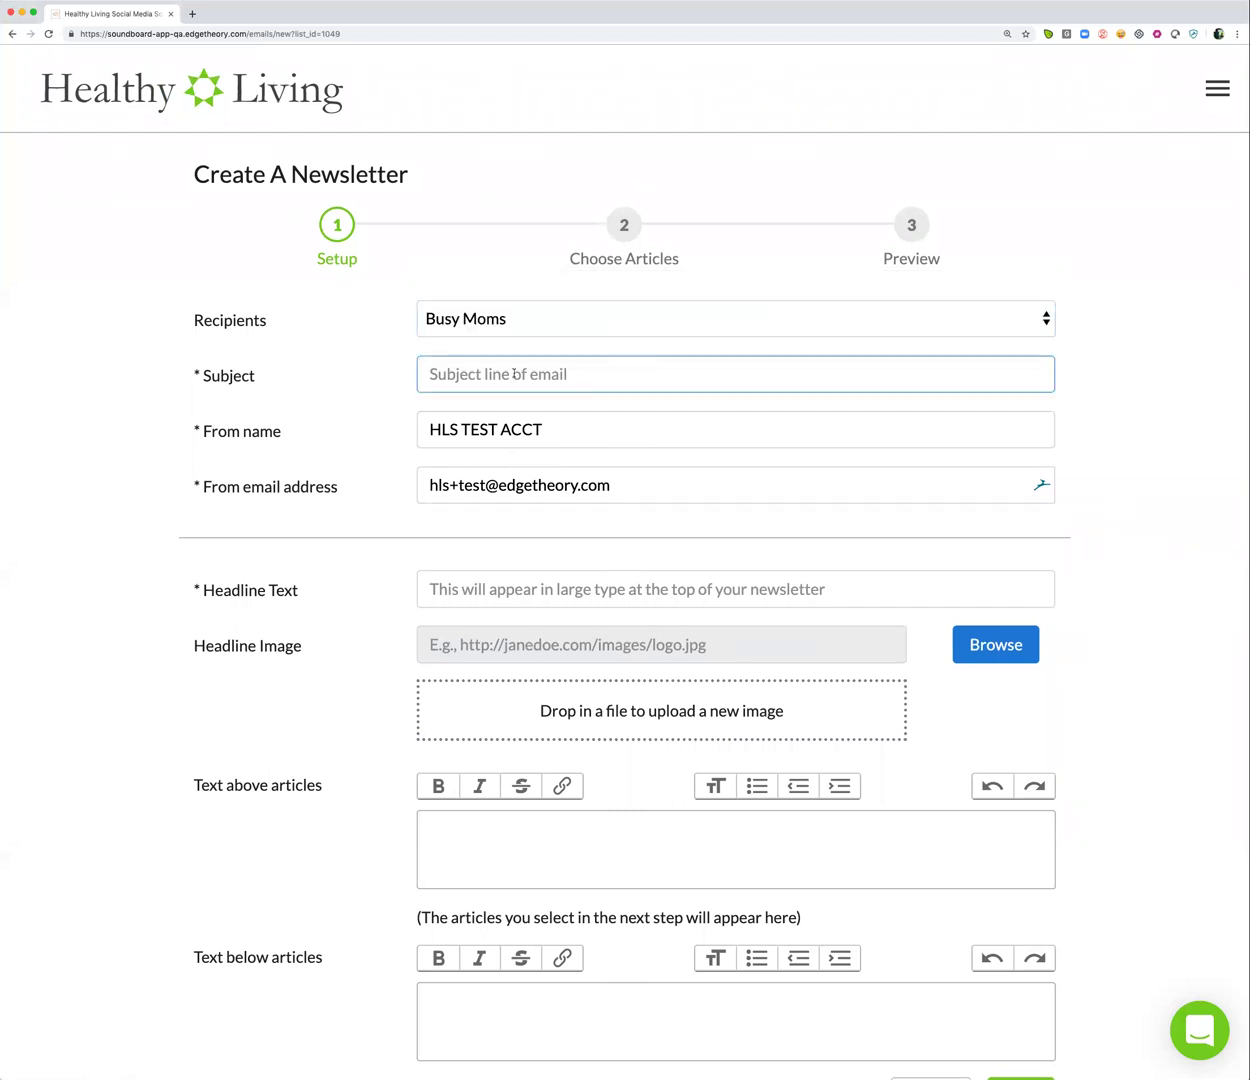
text(Theis)
key(BackSpace)
key(BackSpace)
key(BackSpace)
text(is w)
key(BackSpace)
text(Week)
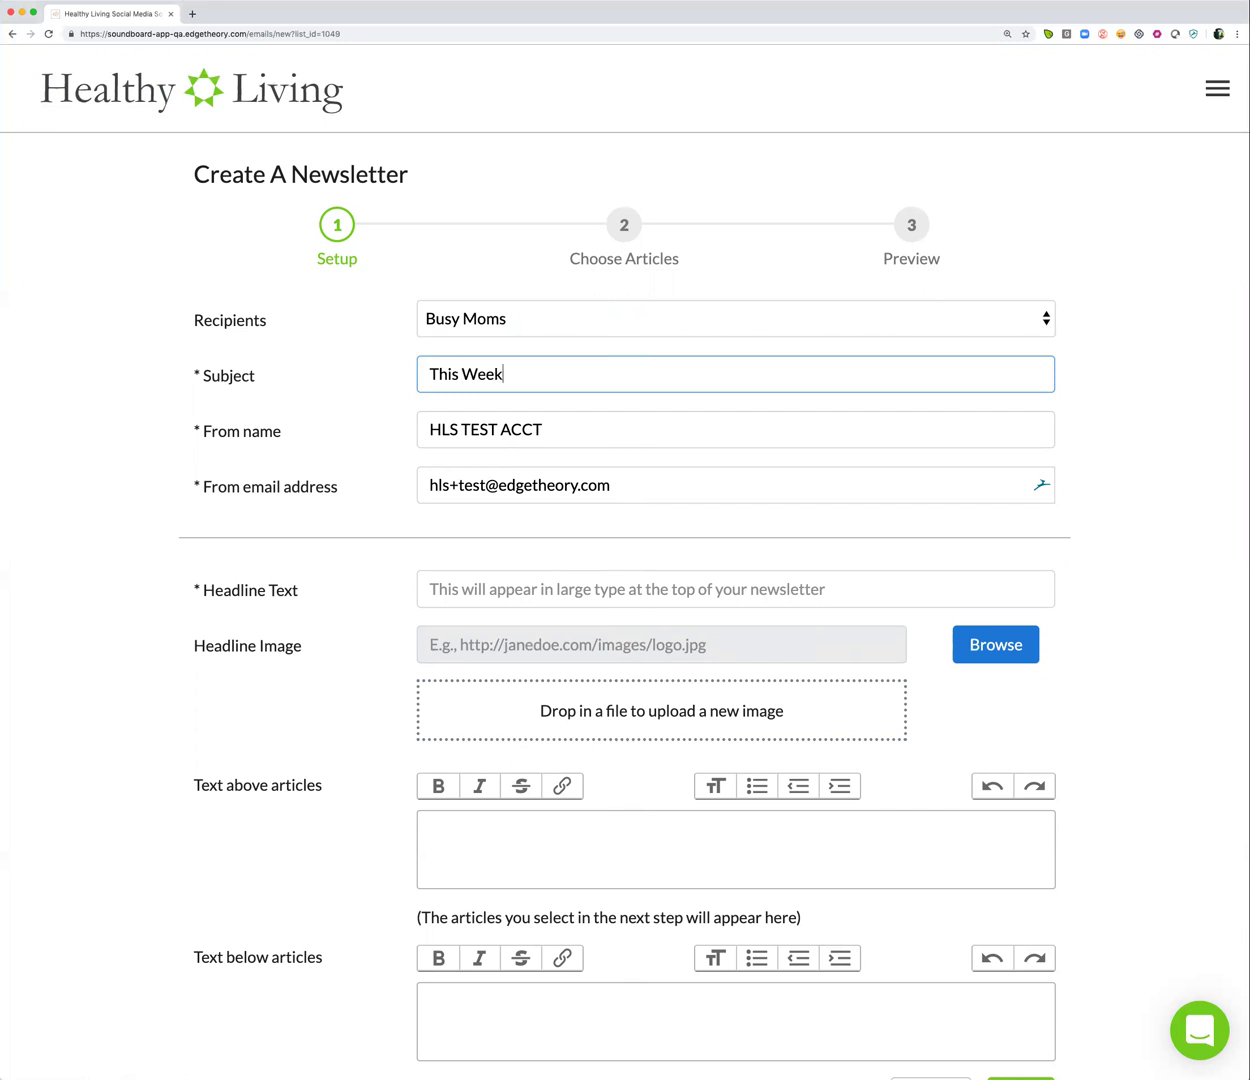
text( in Healthy Living)
Replace the default From name with the sender's first name, keeping the default From email
triple_click(531, 425)
text(James)
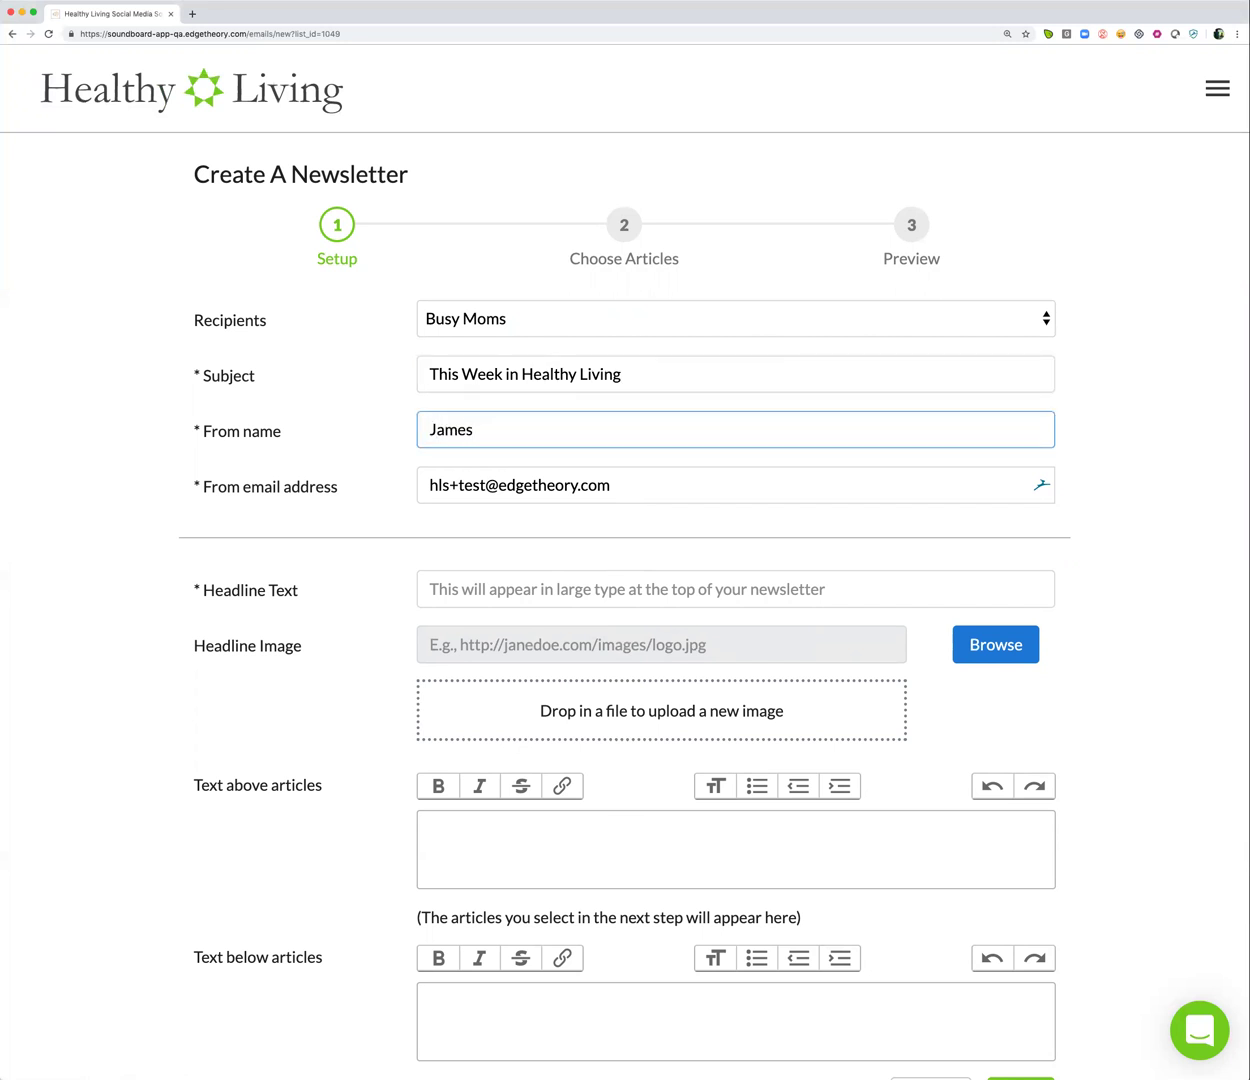
key(Tab)
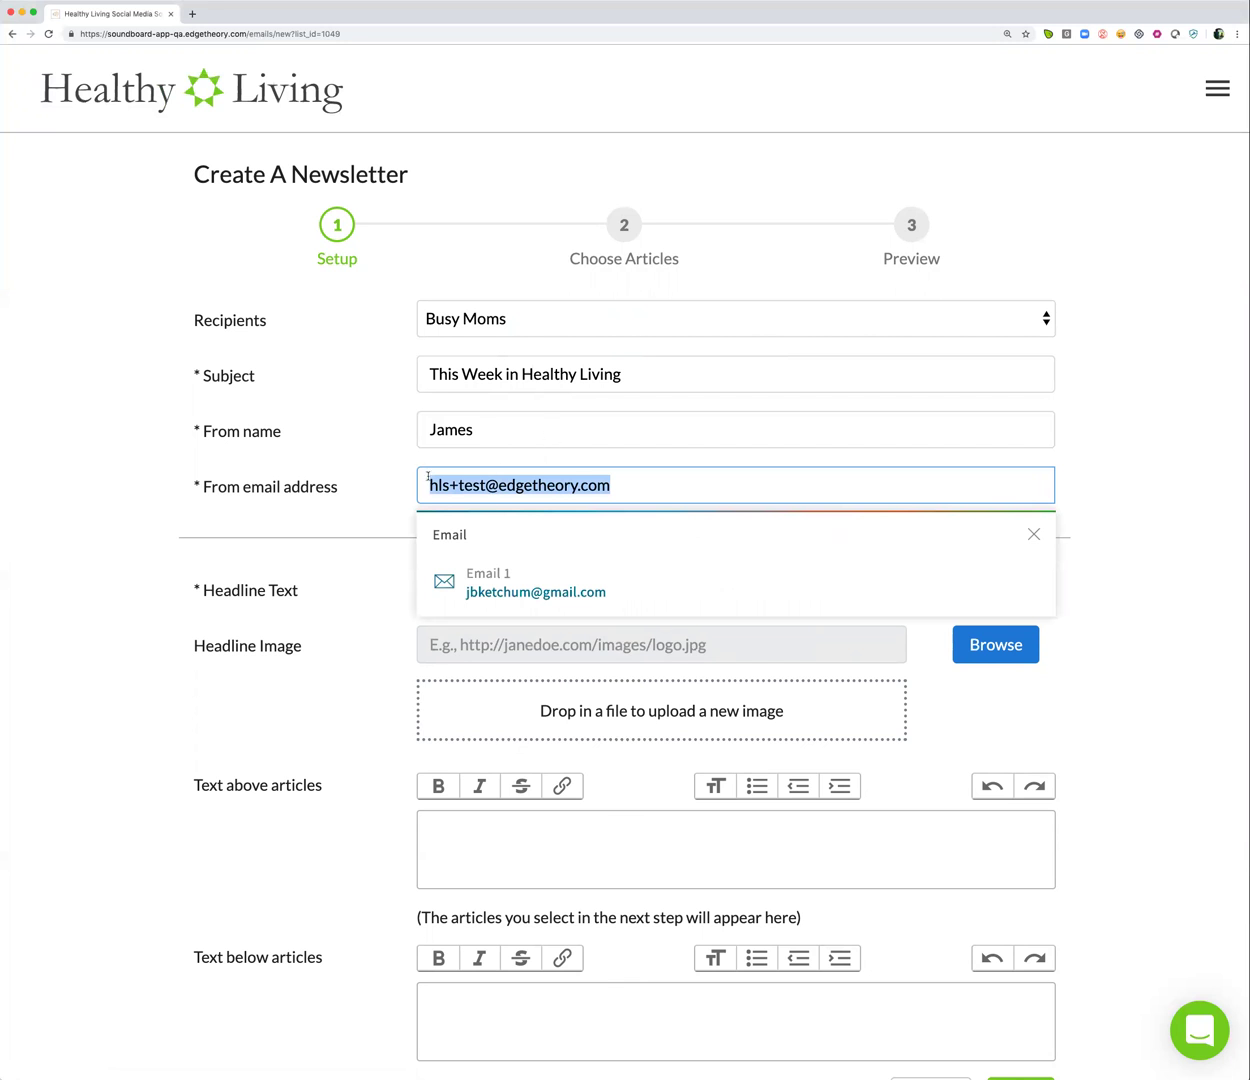
click(384, 493)
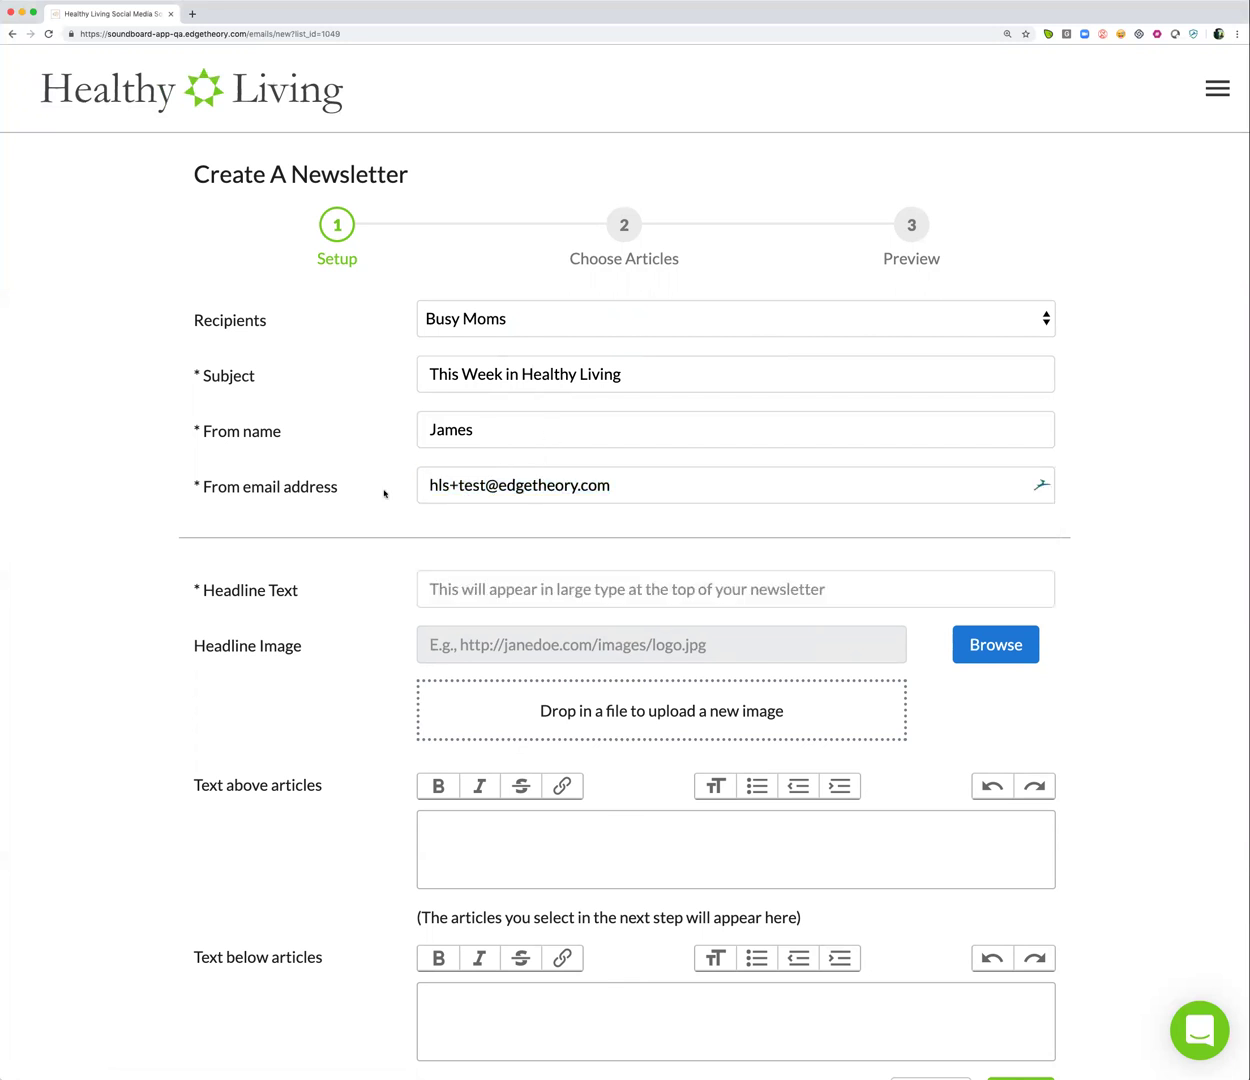
scroll(384, 493, down, 4)
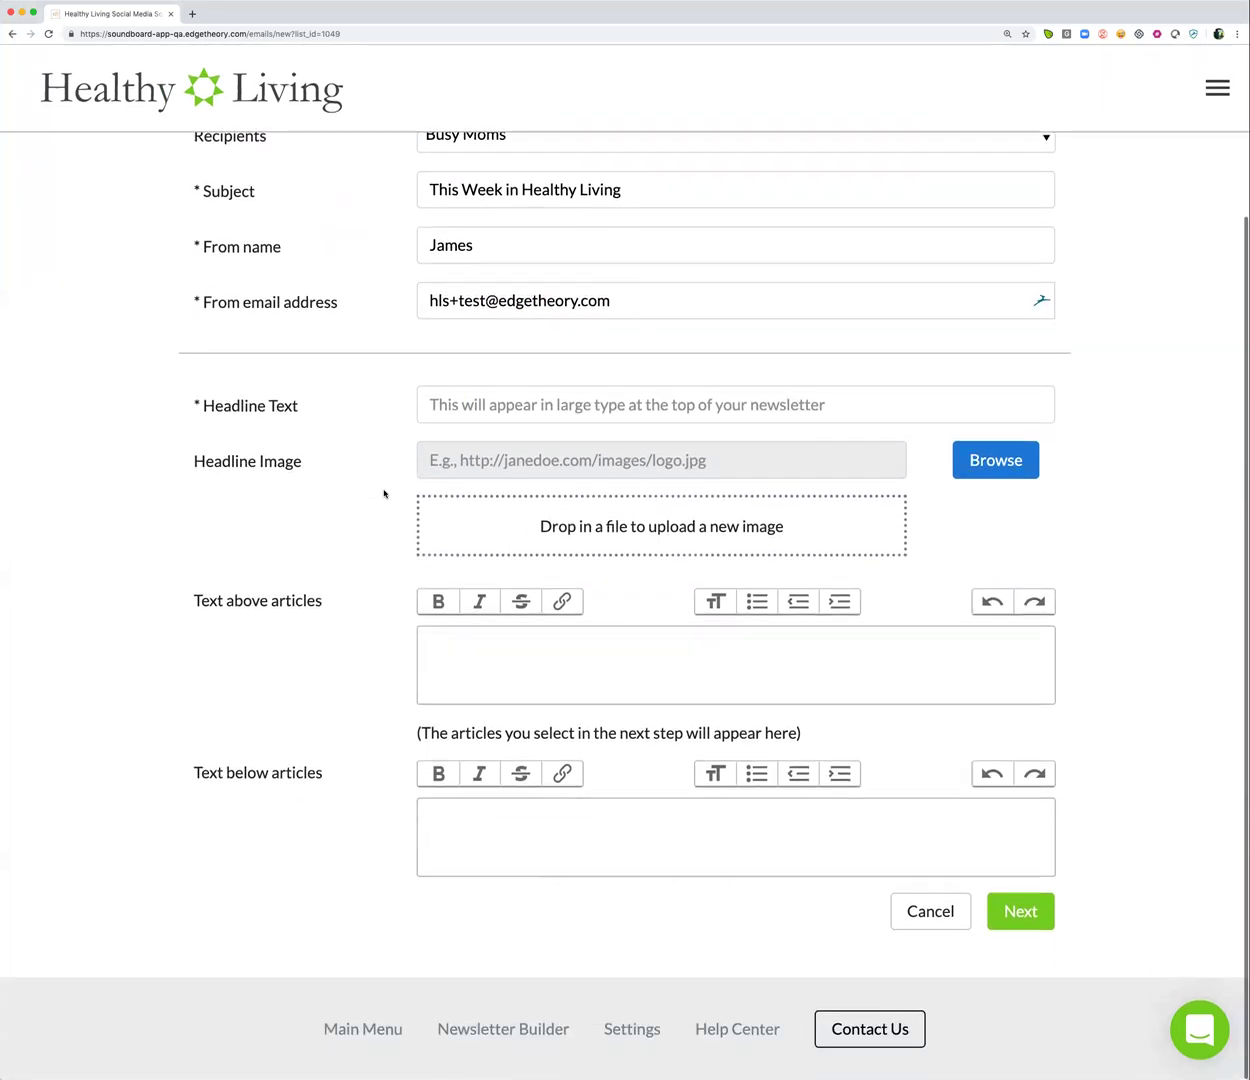
Set headline 'This Week in Healthy Living' with healthy-living-logo-color.png uploaded as the headline image
click(492, 401)
text(Thi)
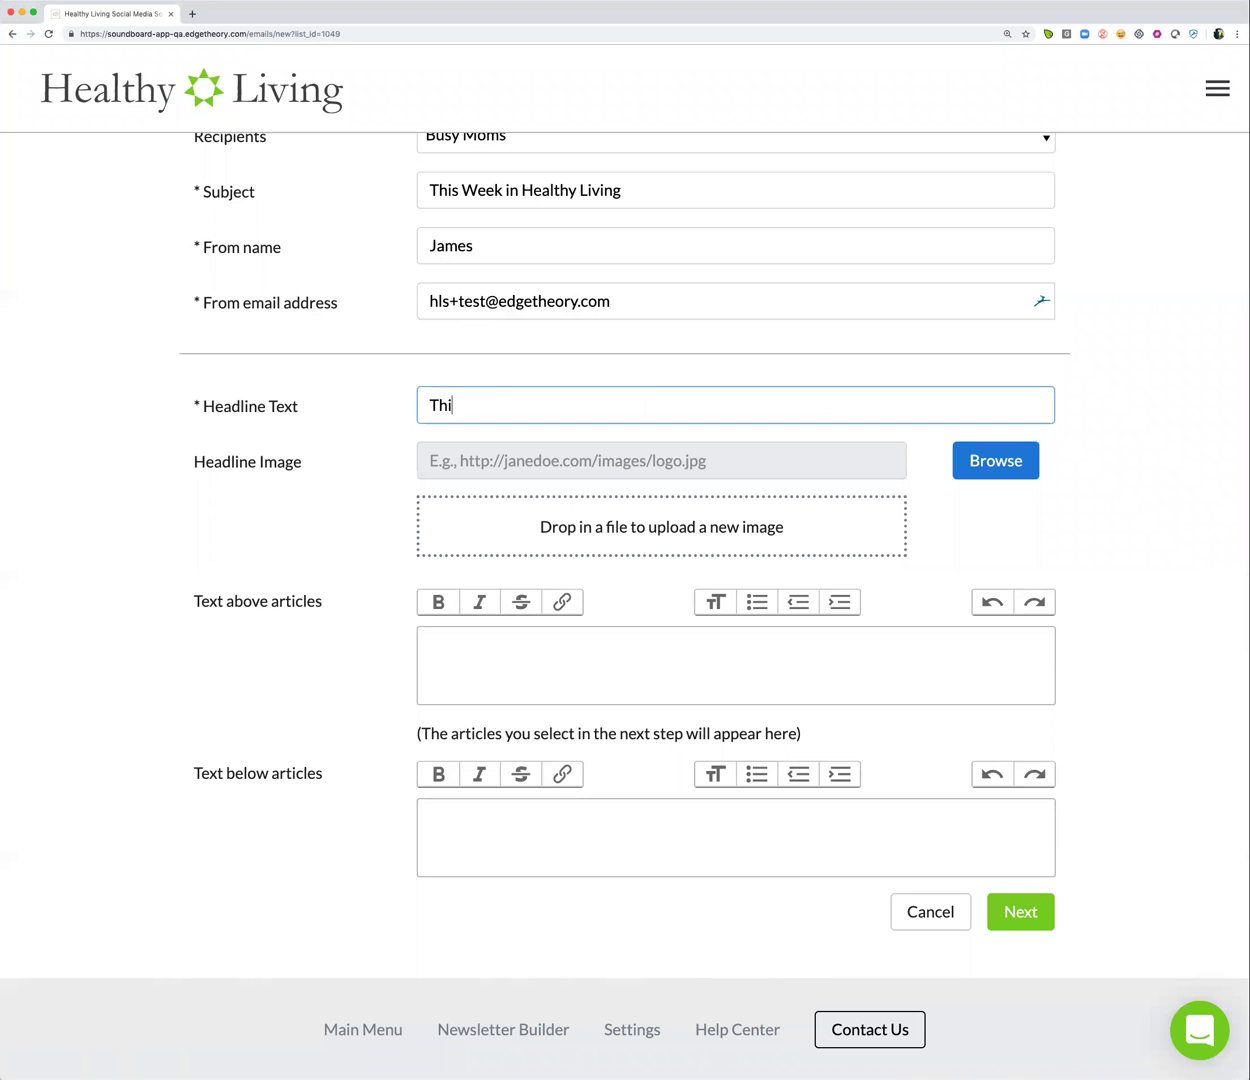
text(s Week in Healthy Living)
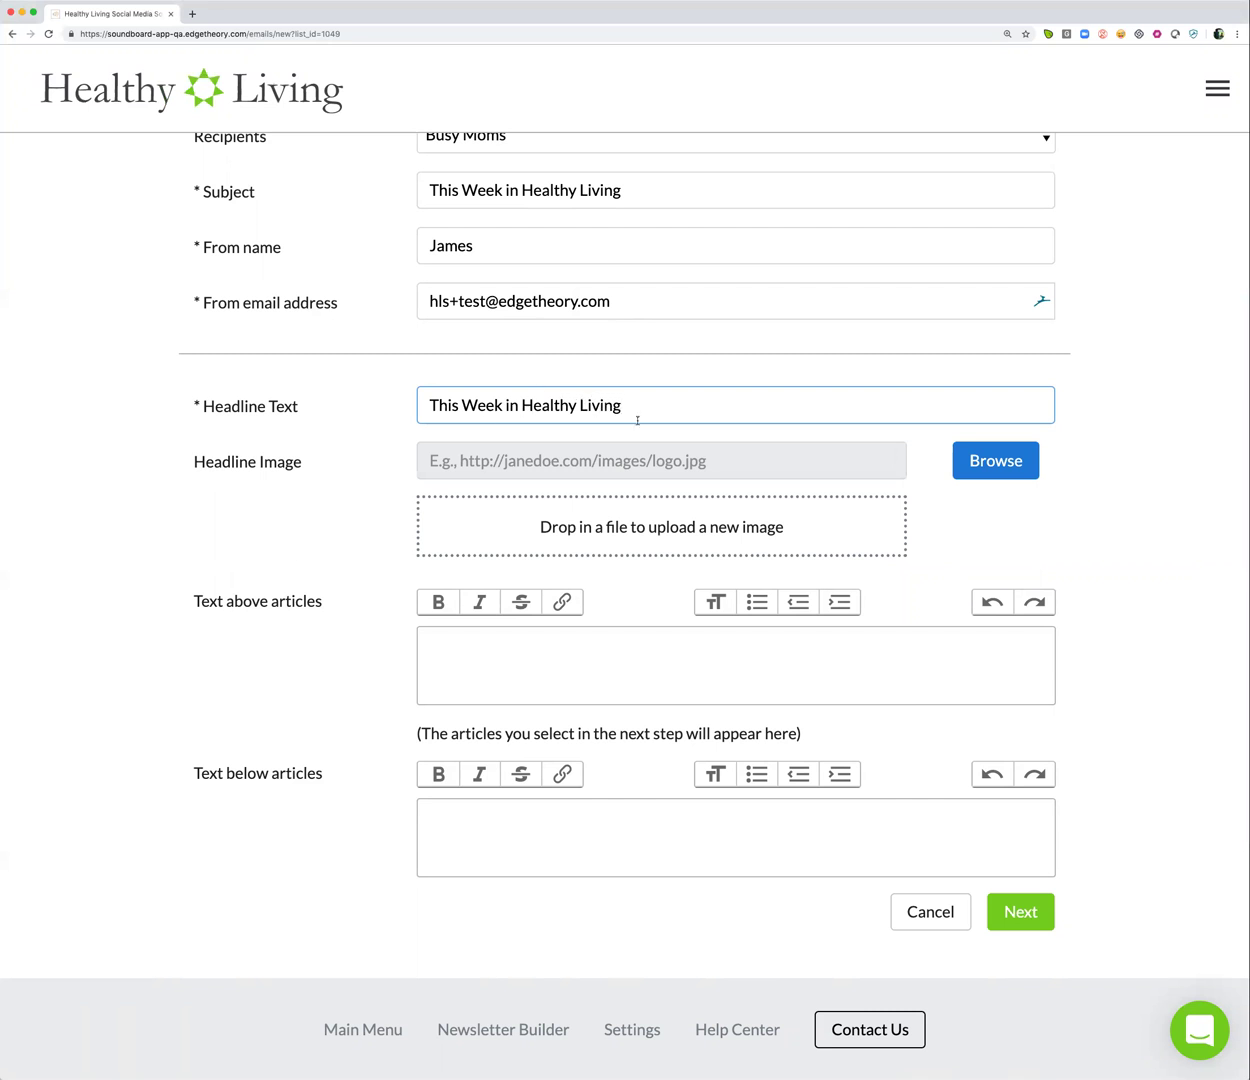
click(940, 455)
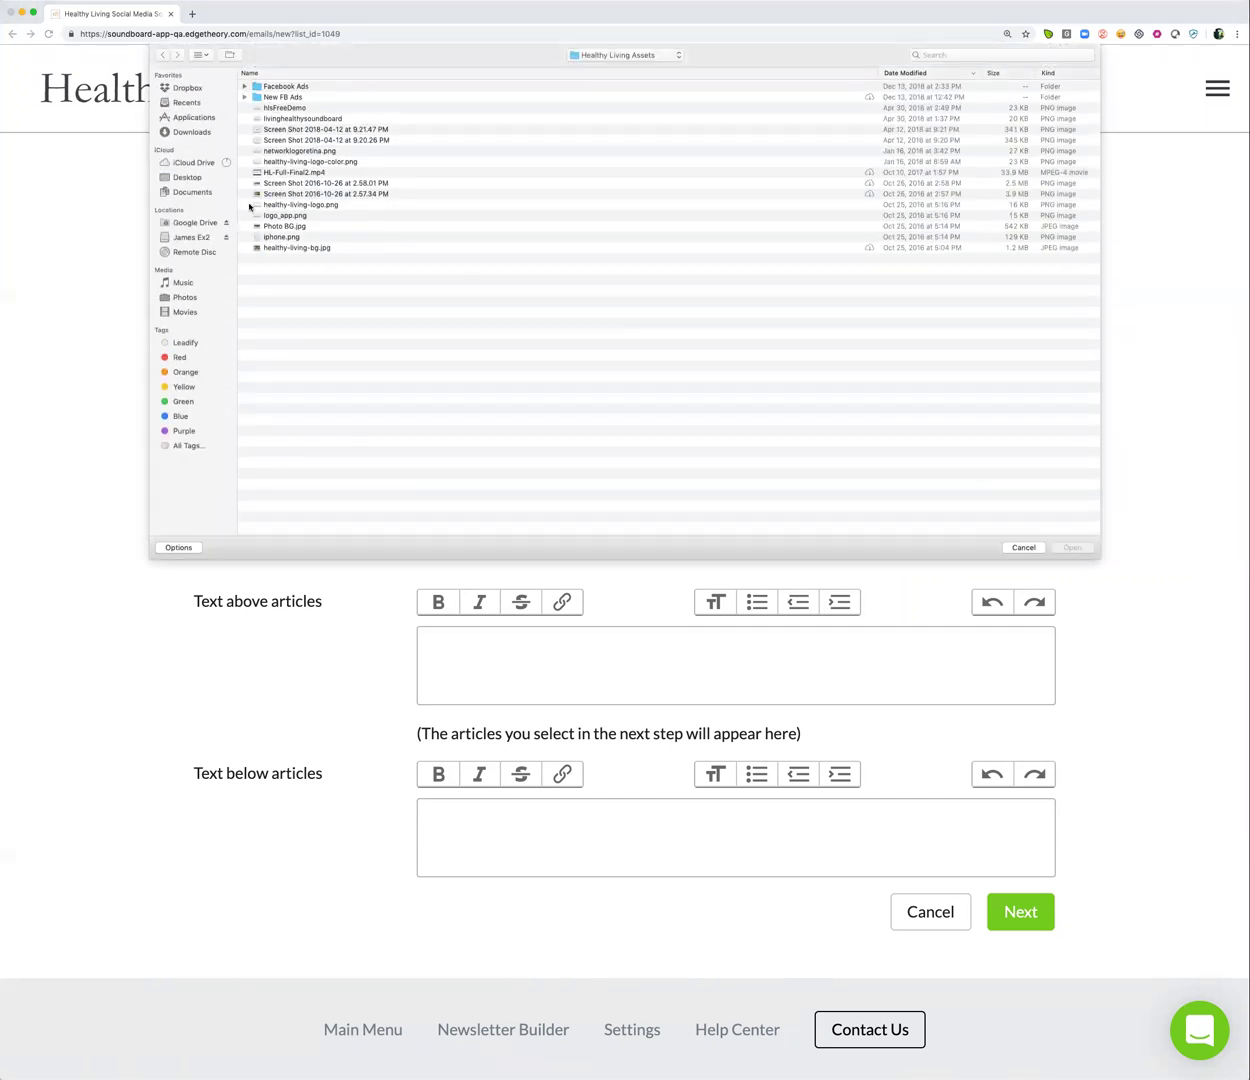
click(187, 178)
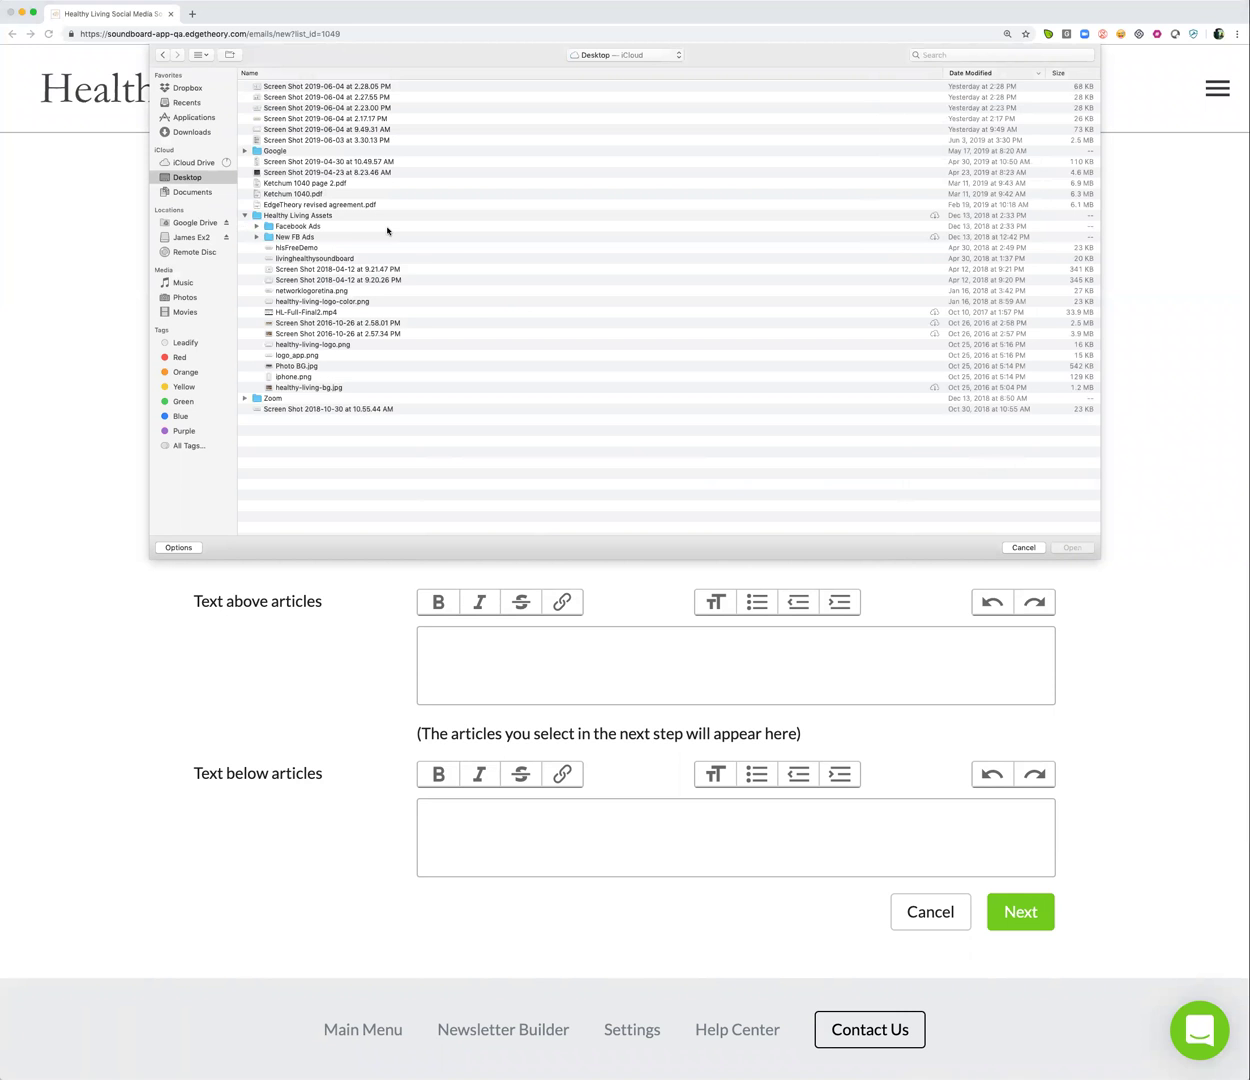
click(337, 302)
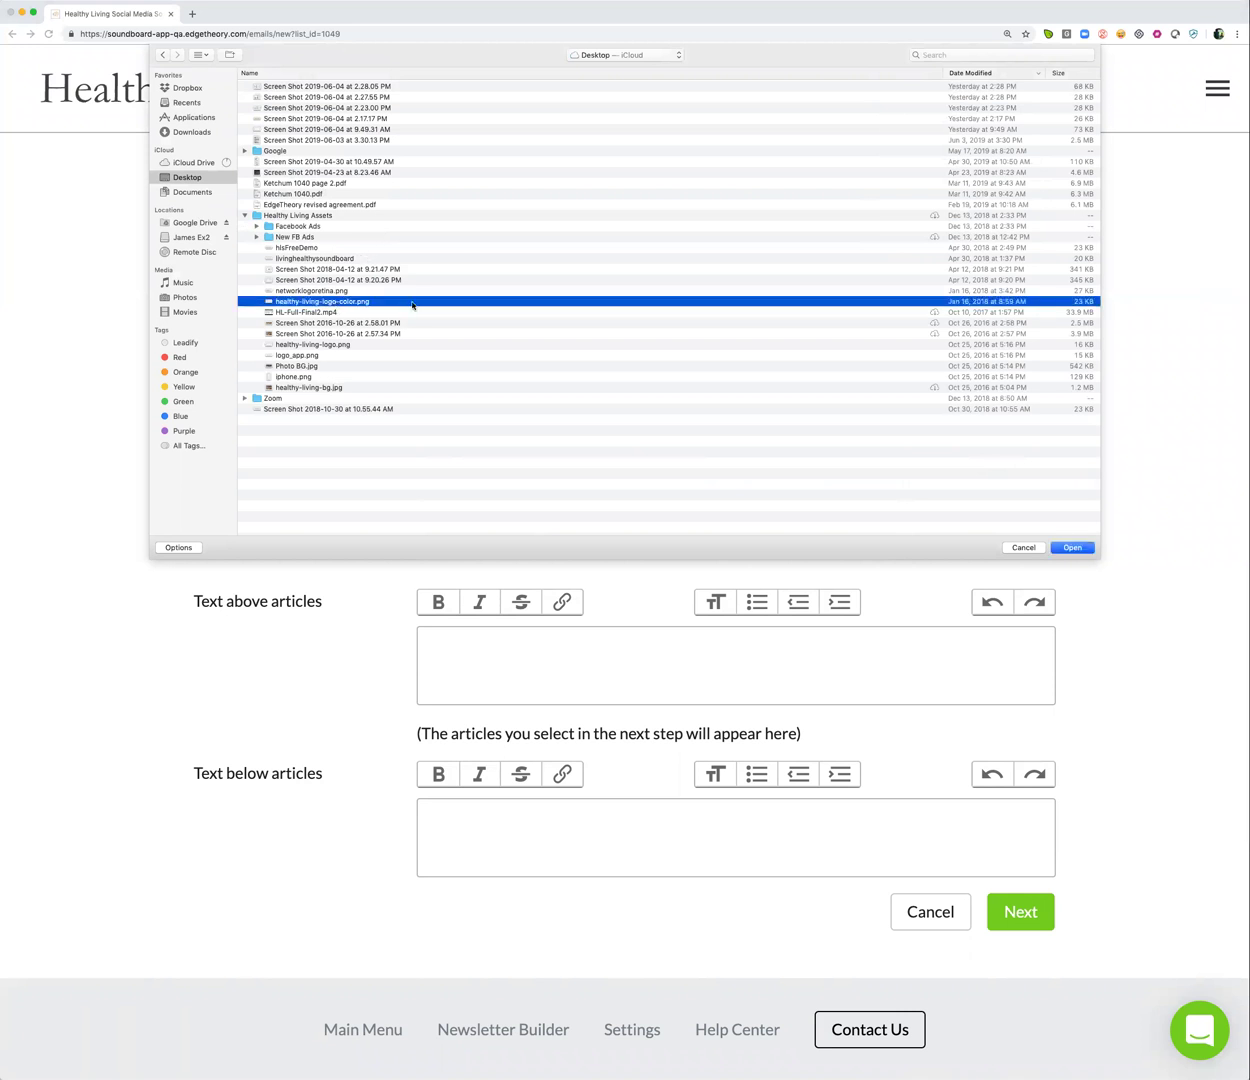
click(1070, 548)
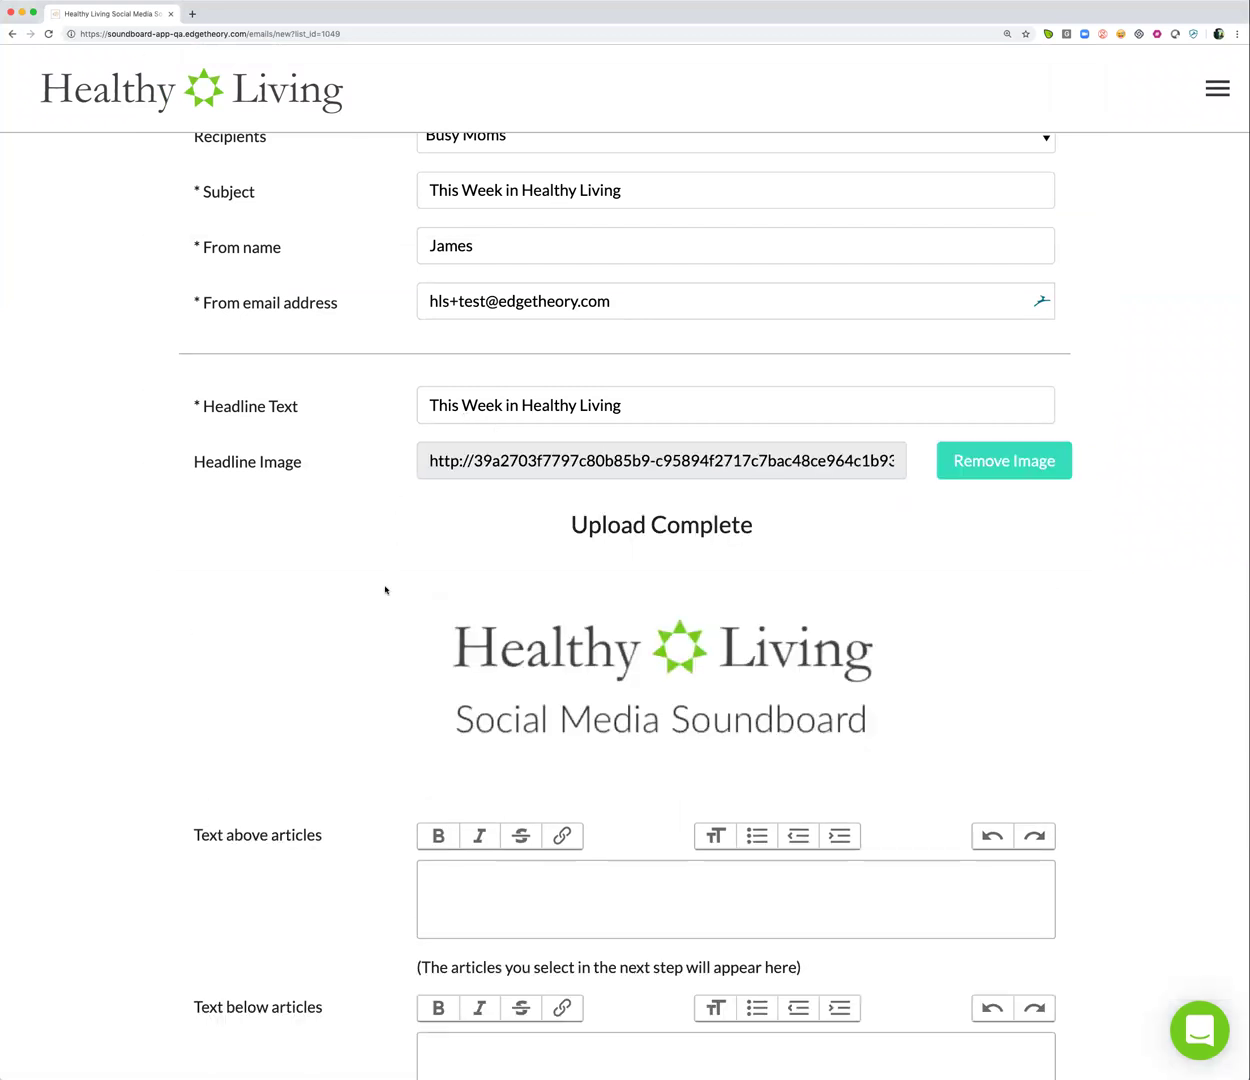
scroll(385, 589, down, 2)
scroll(385, 589, down, 3)
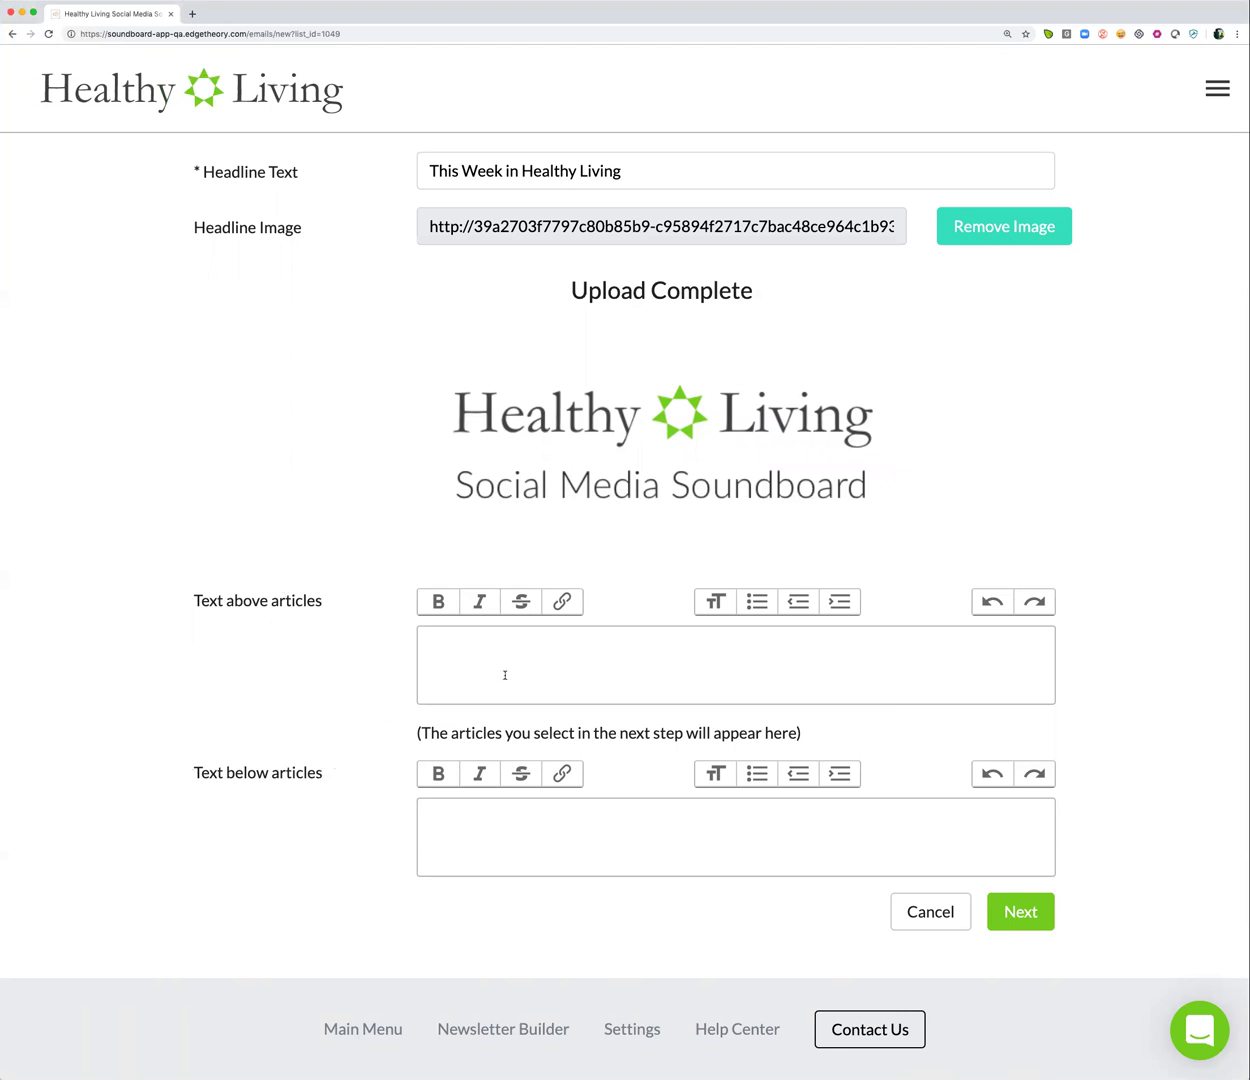
Enter 'Text above articles' and 'Text below articles', then continue to Choose Articles
click(561, 658)
text(Text above )
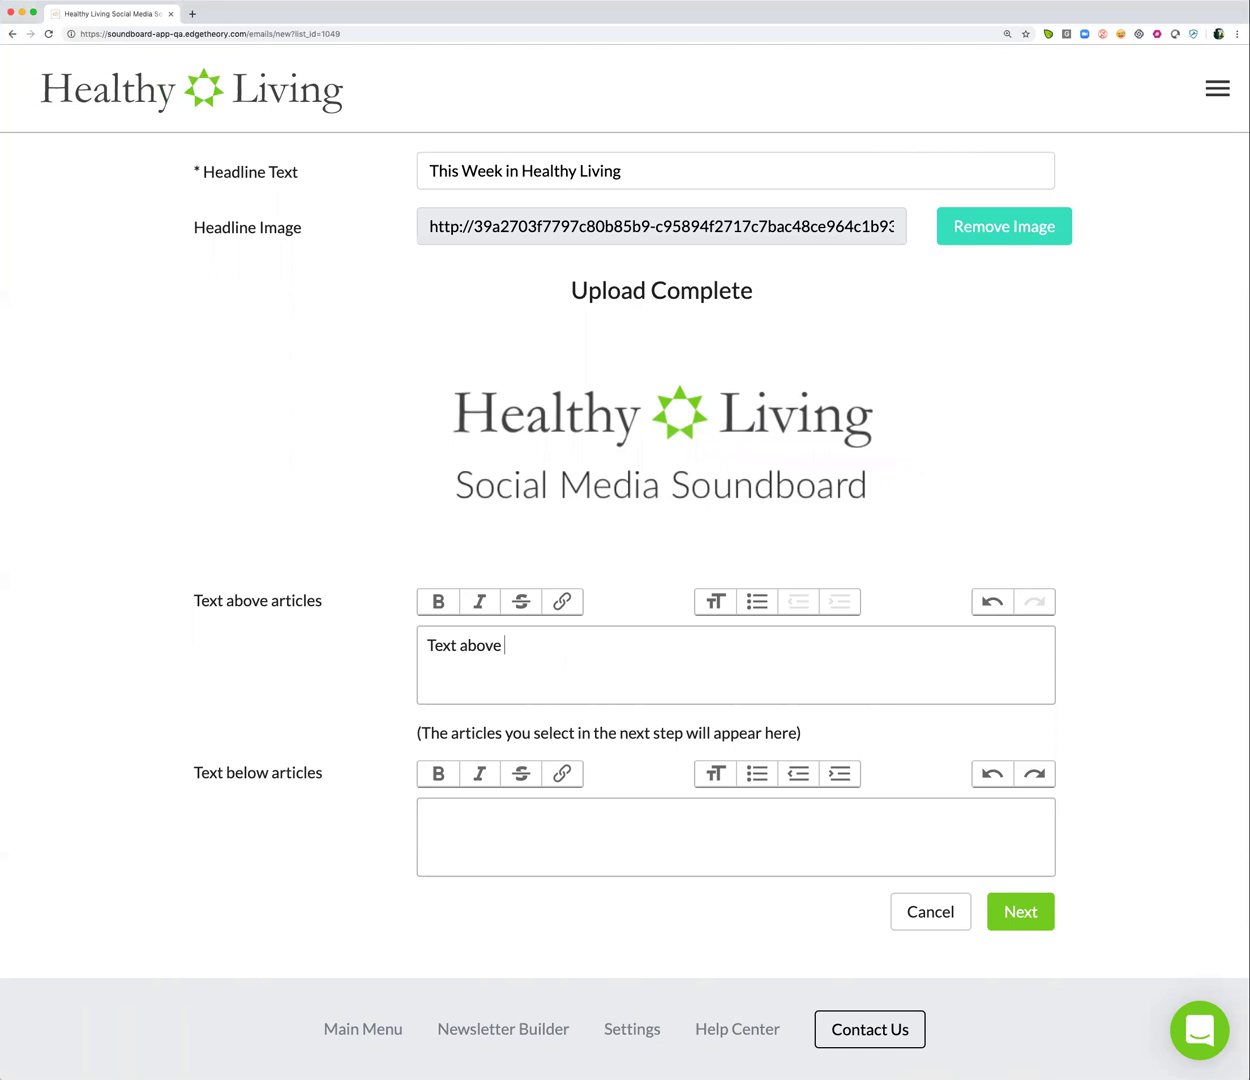
text(articles)
key(Tab)
text(Tex)
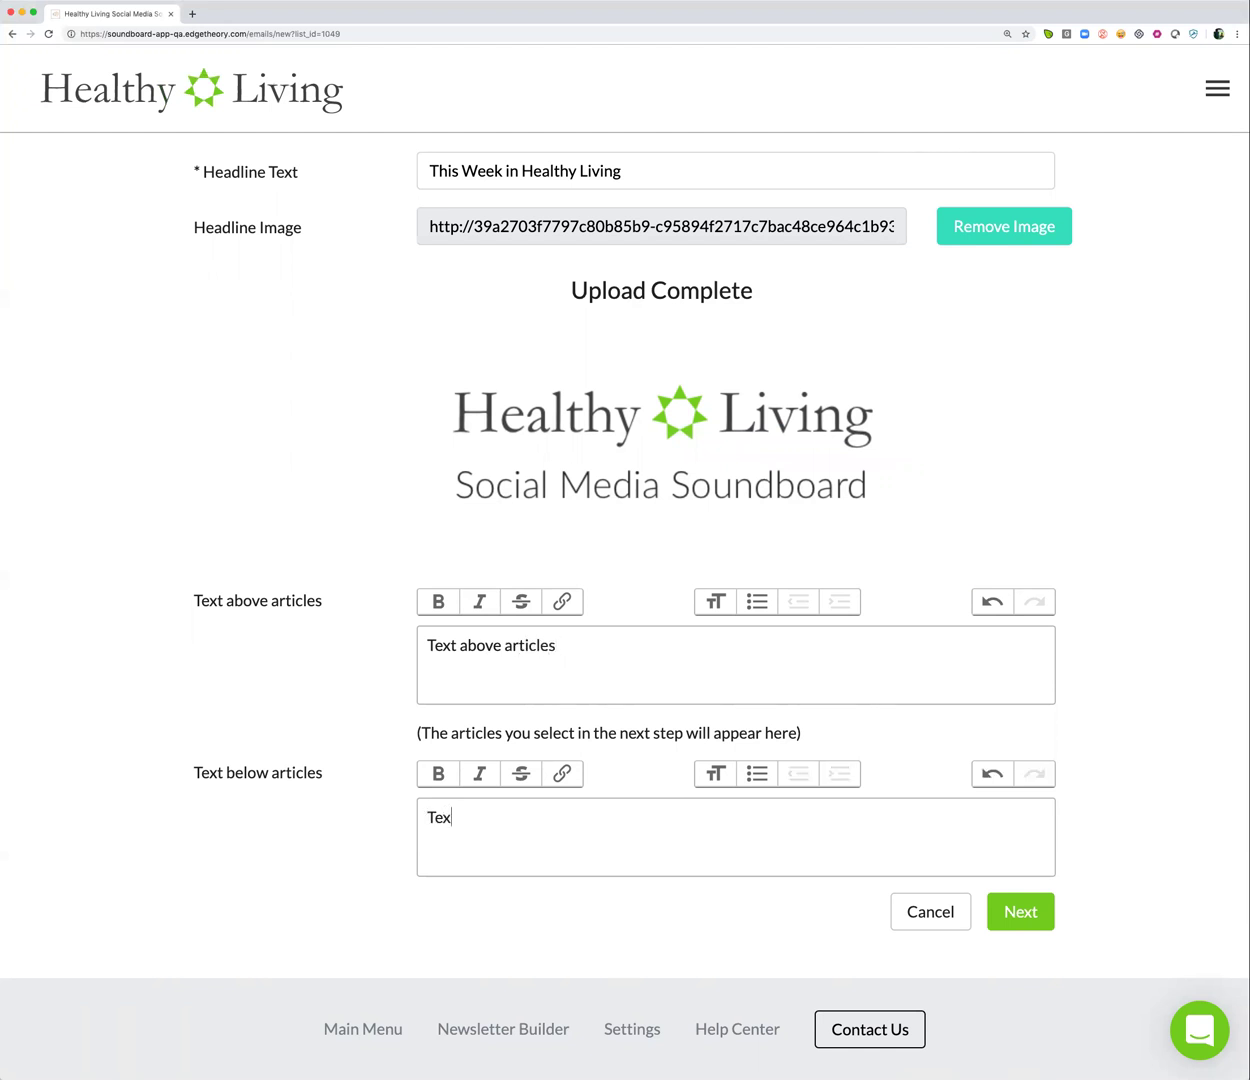
text(t below articles)
click(1015, 911)
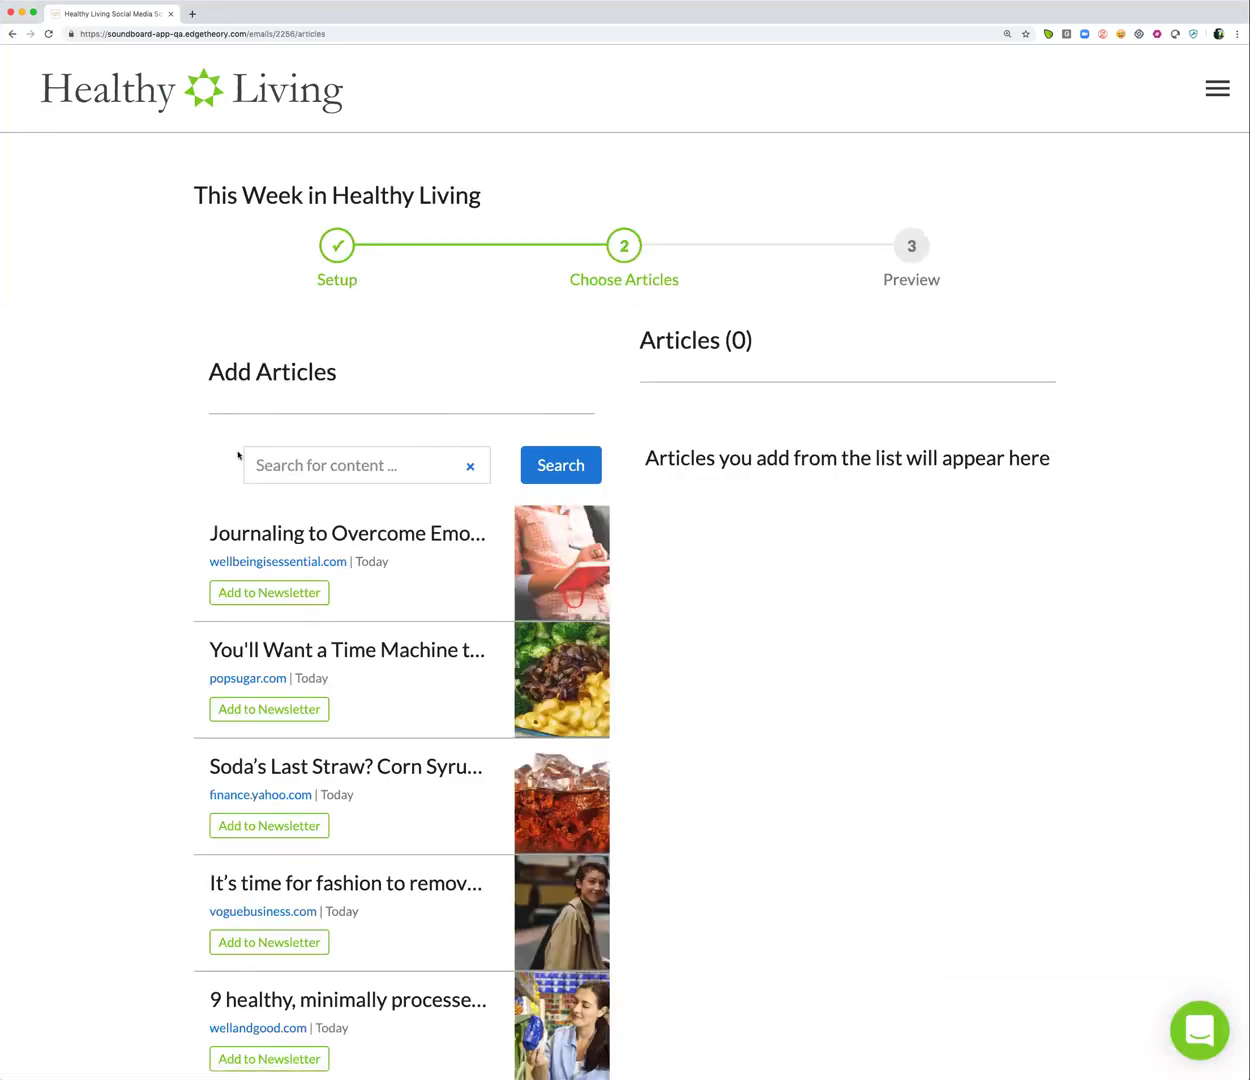
Add the journaling article, then read and add the vegan lunches article
scroll(188, 503, down, 2)
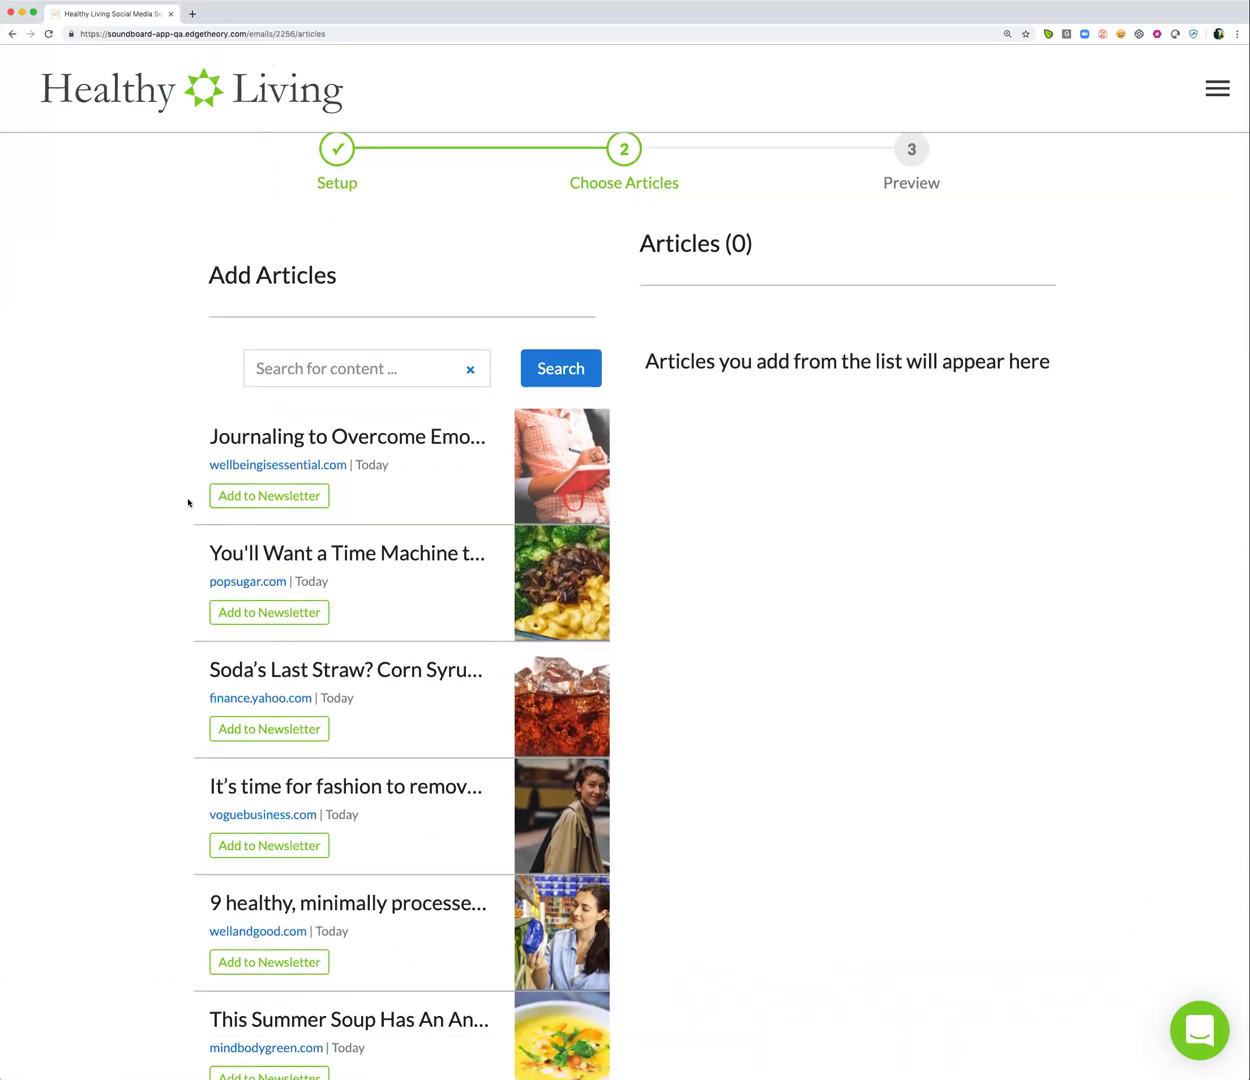
scroll(188, 503, up, 2)
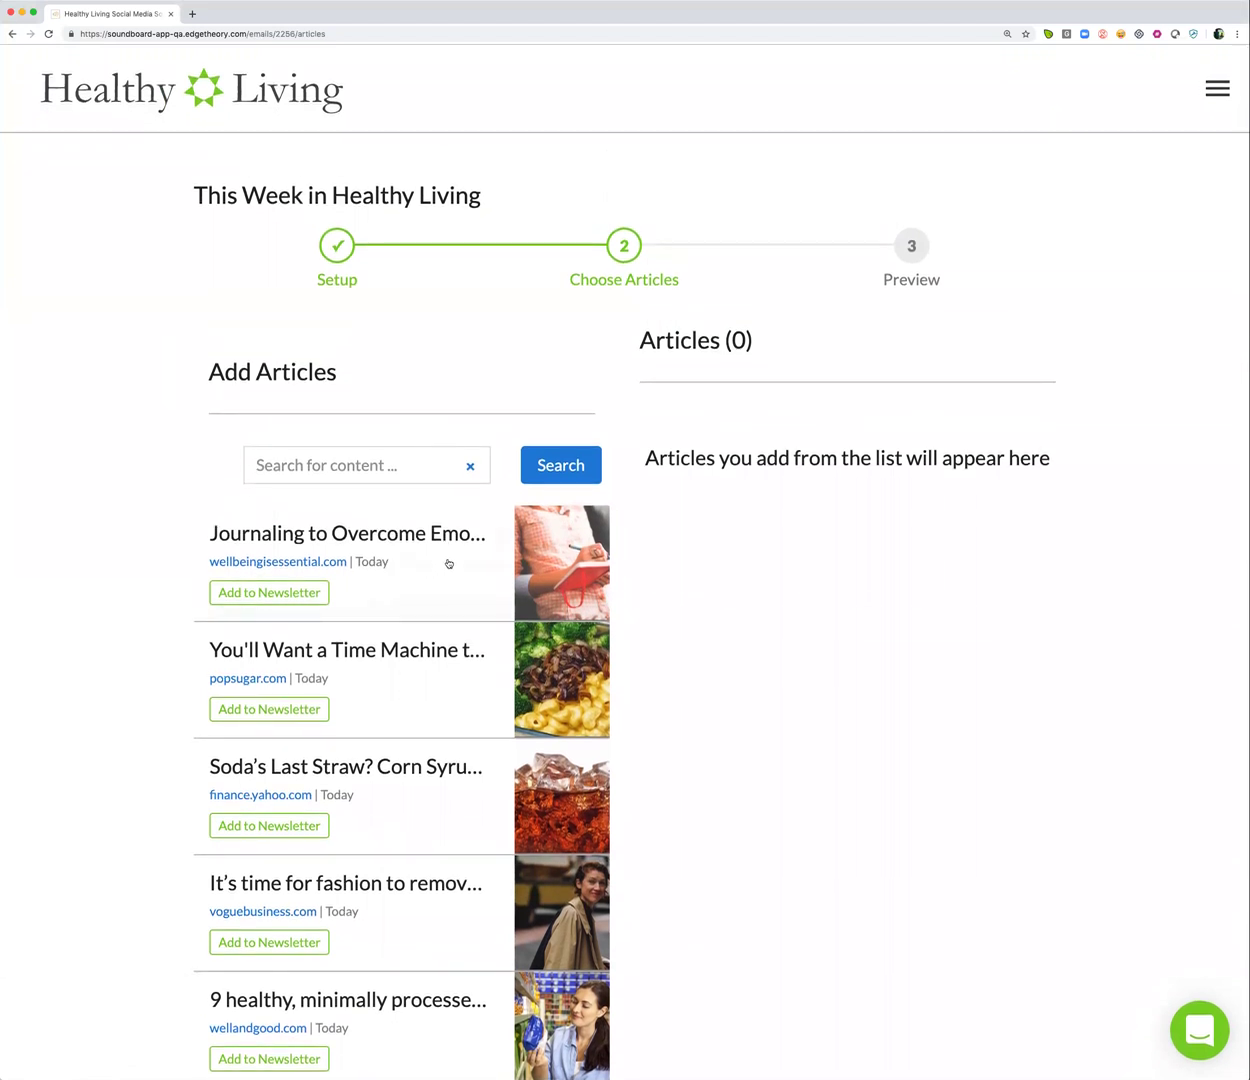
click(287, 595)
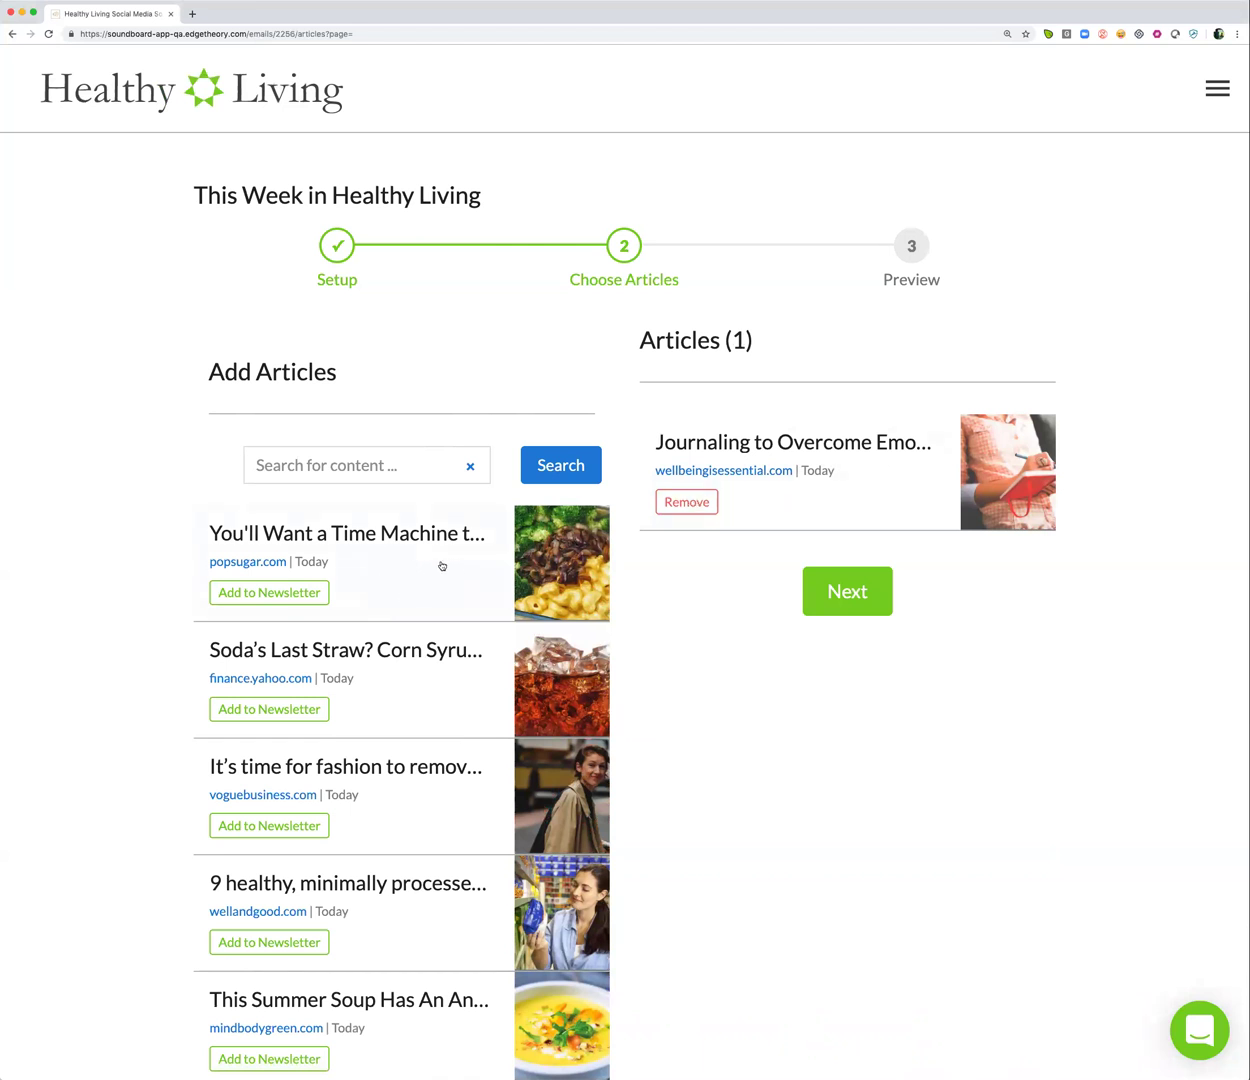
click(432, 570)
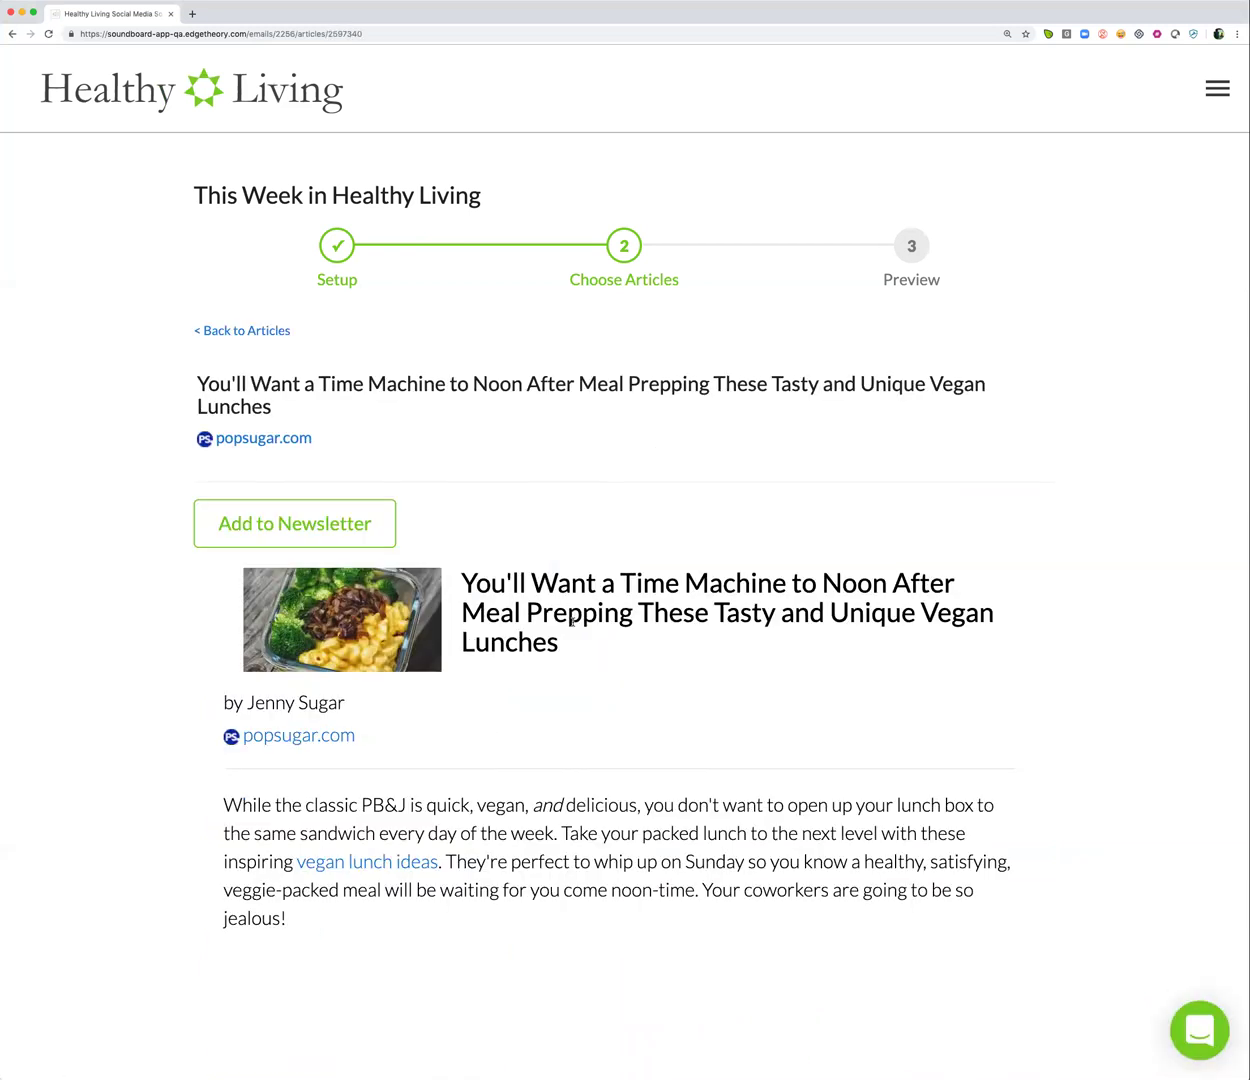
scroll(572, 620, down, 5)
scroll(573, 625, up, 2)
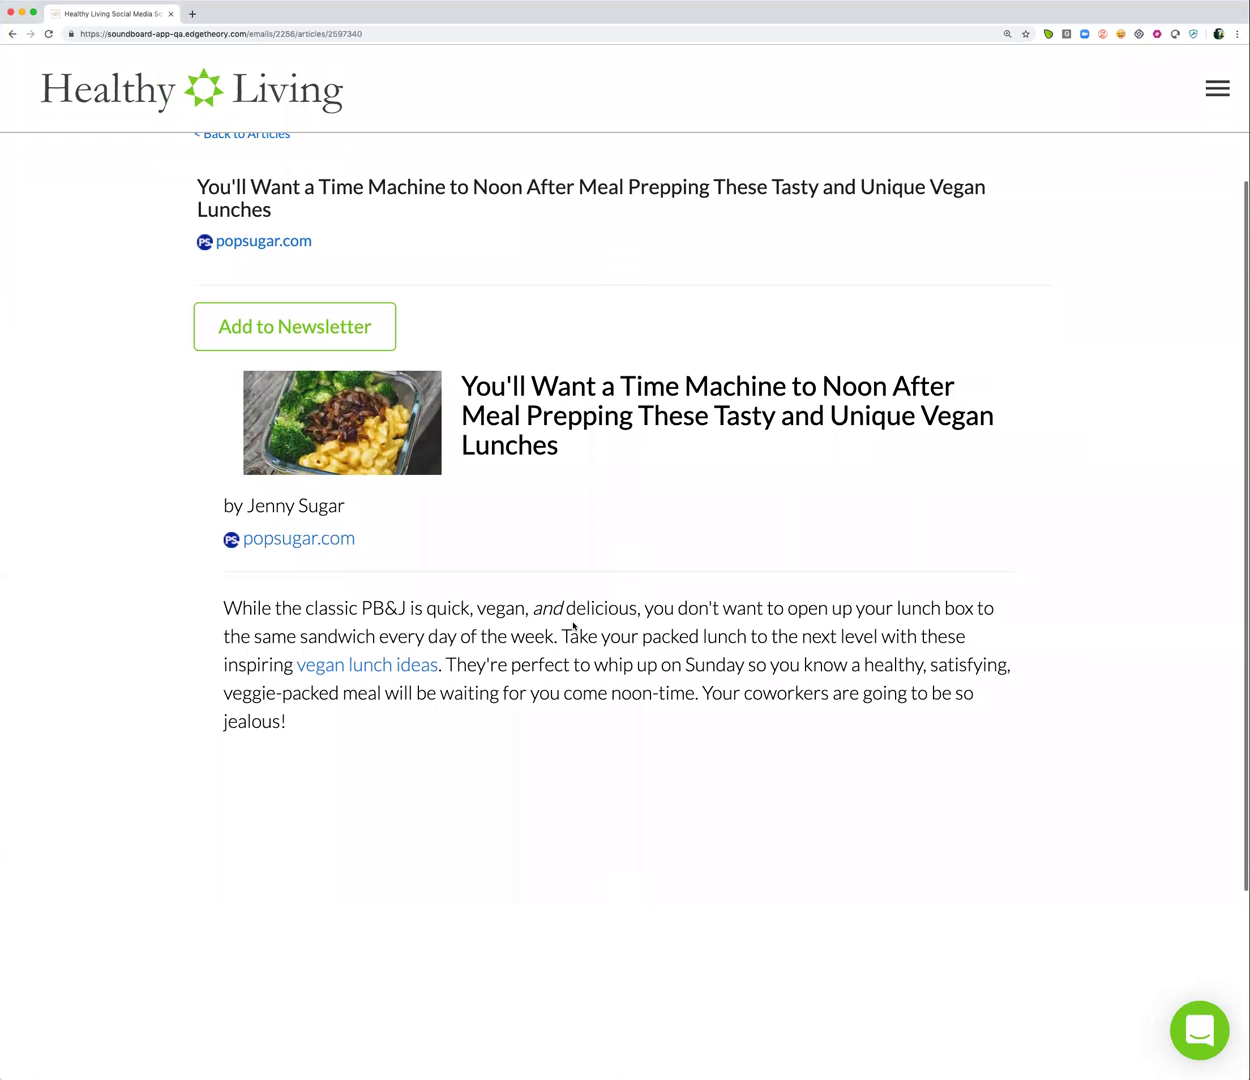
scroll(573, 625, up, 2)
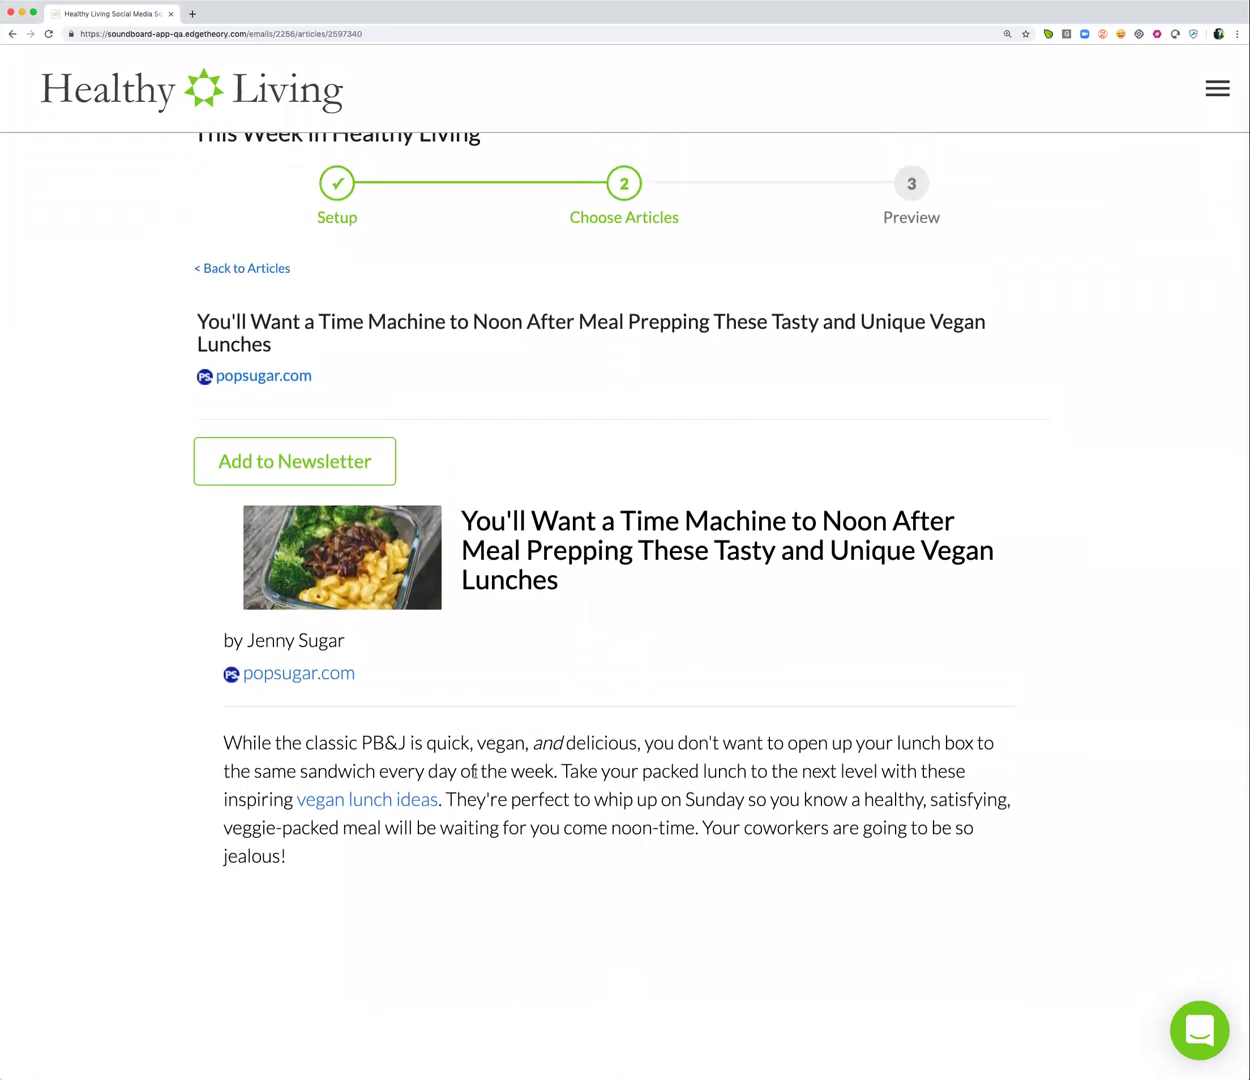
scroll(638, 742, up, 1)
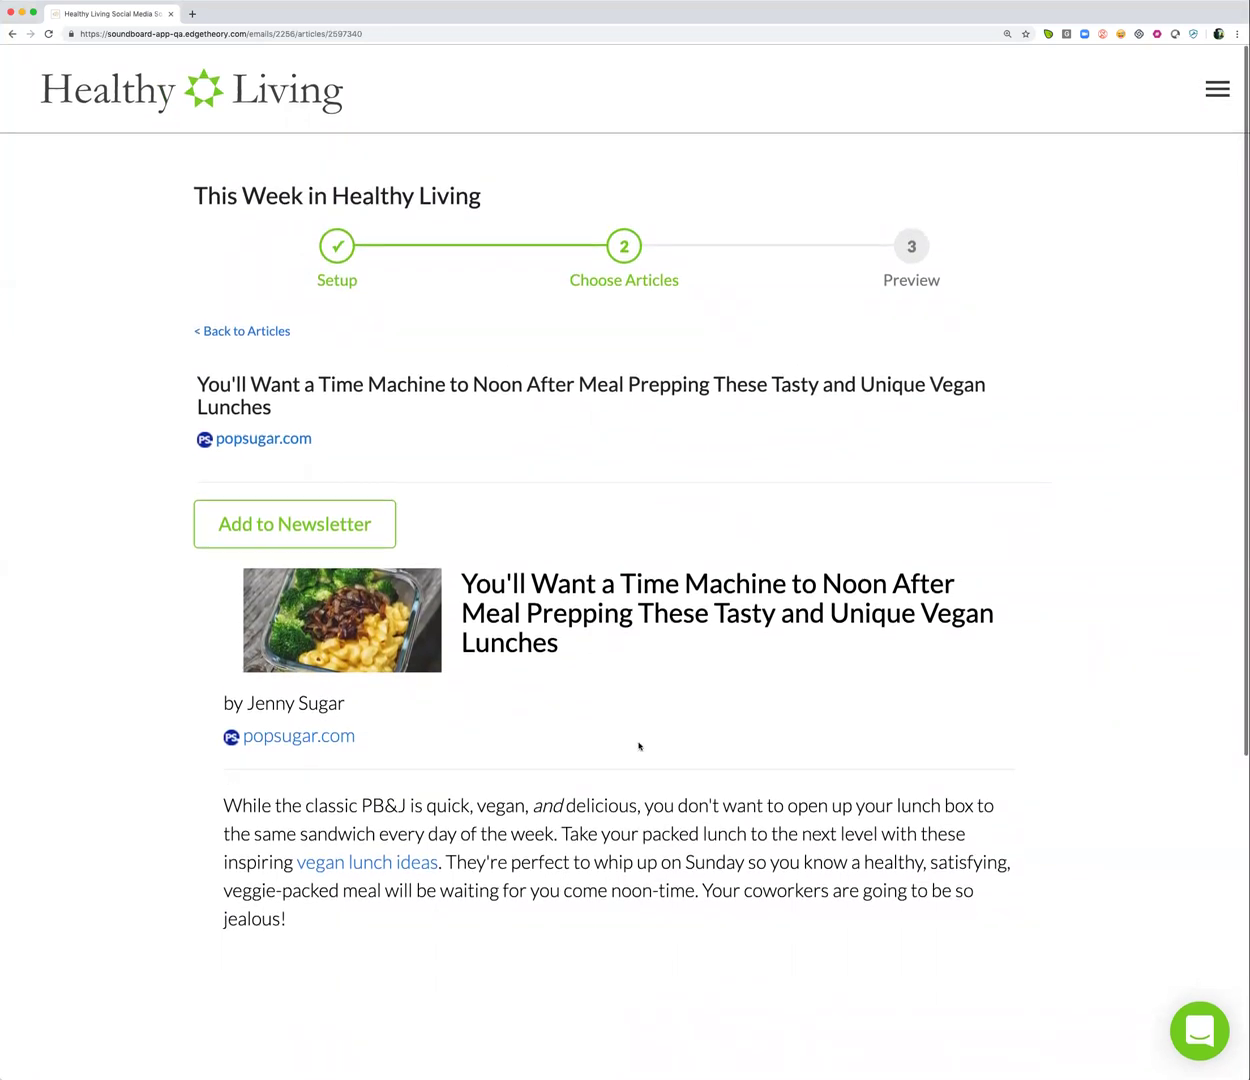
click(324, 533)
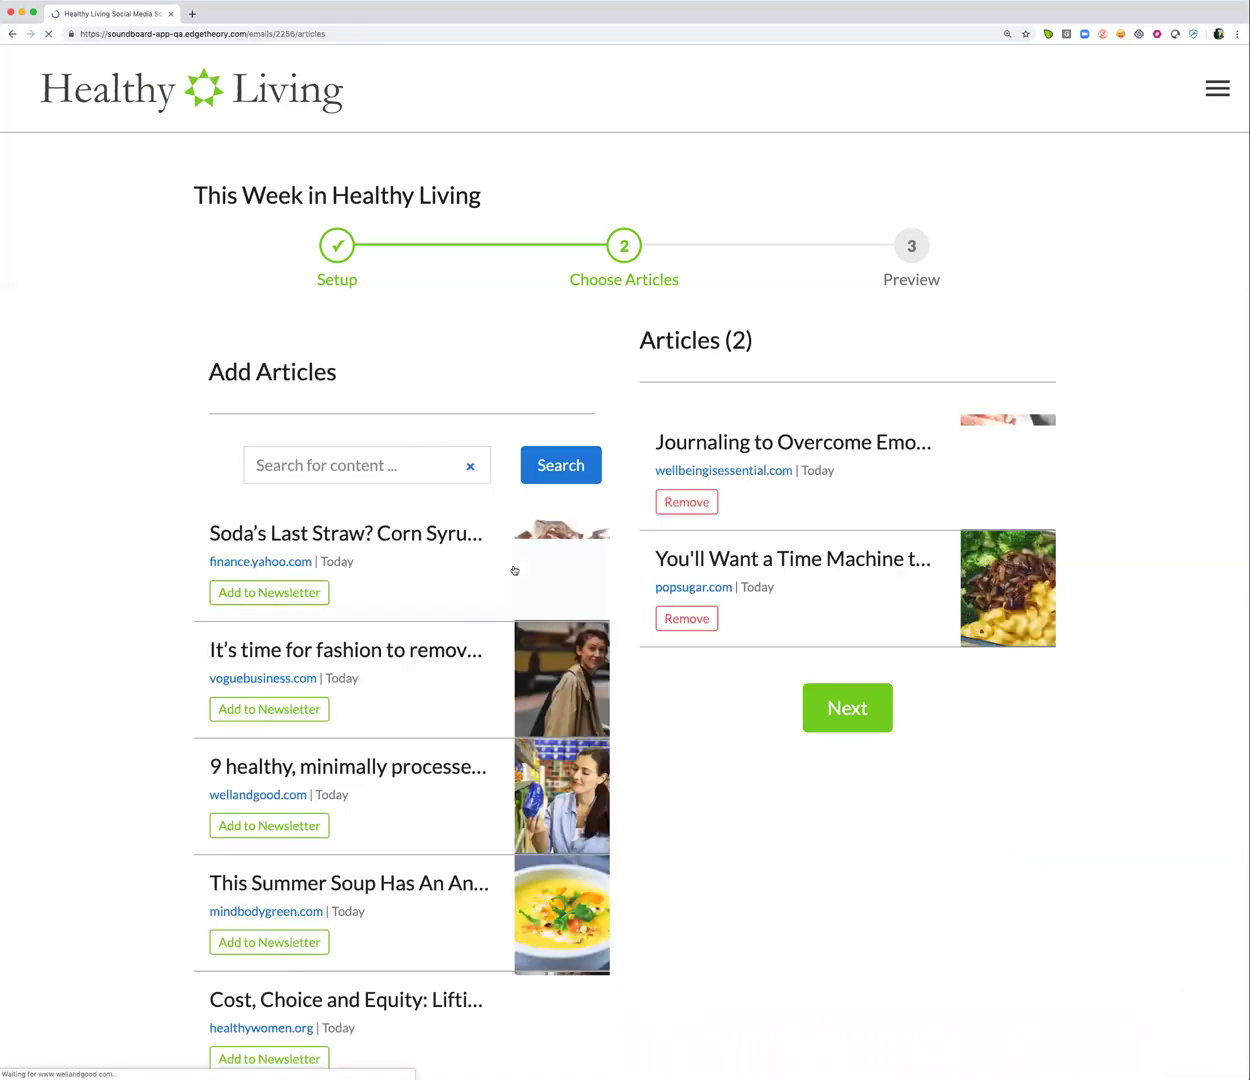
Add the fashion chemicals, packaged snacks, summer soup and health-care costs articles
scroll(399, 645, down, 1)
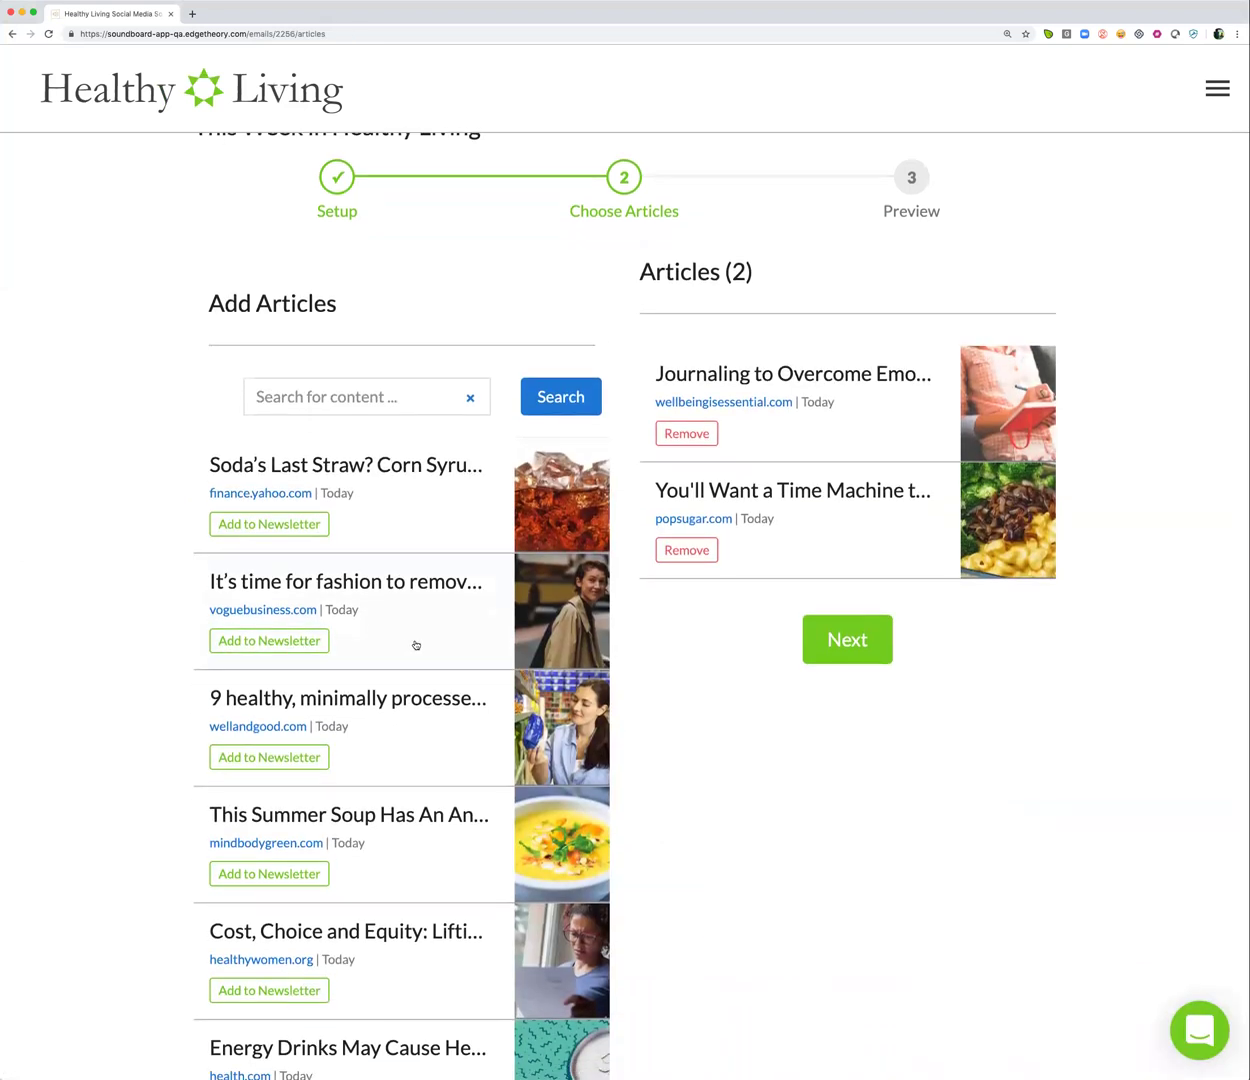
click(401, 645)
scroll(687, 730, down, 15)
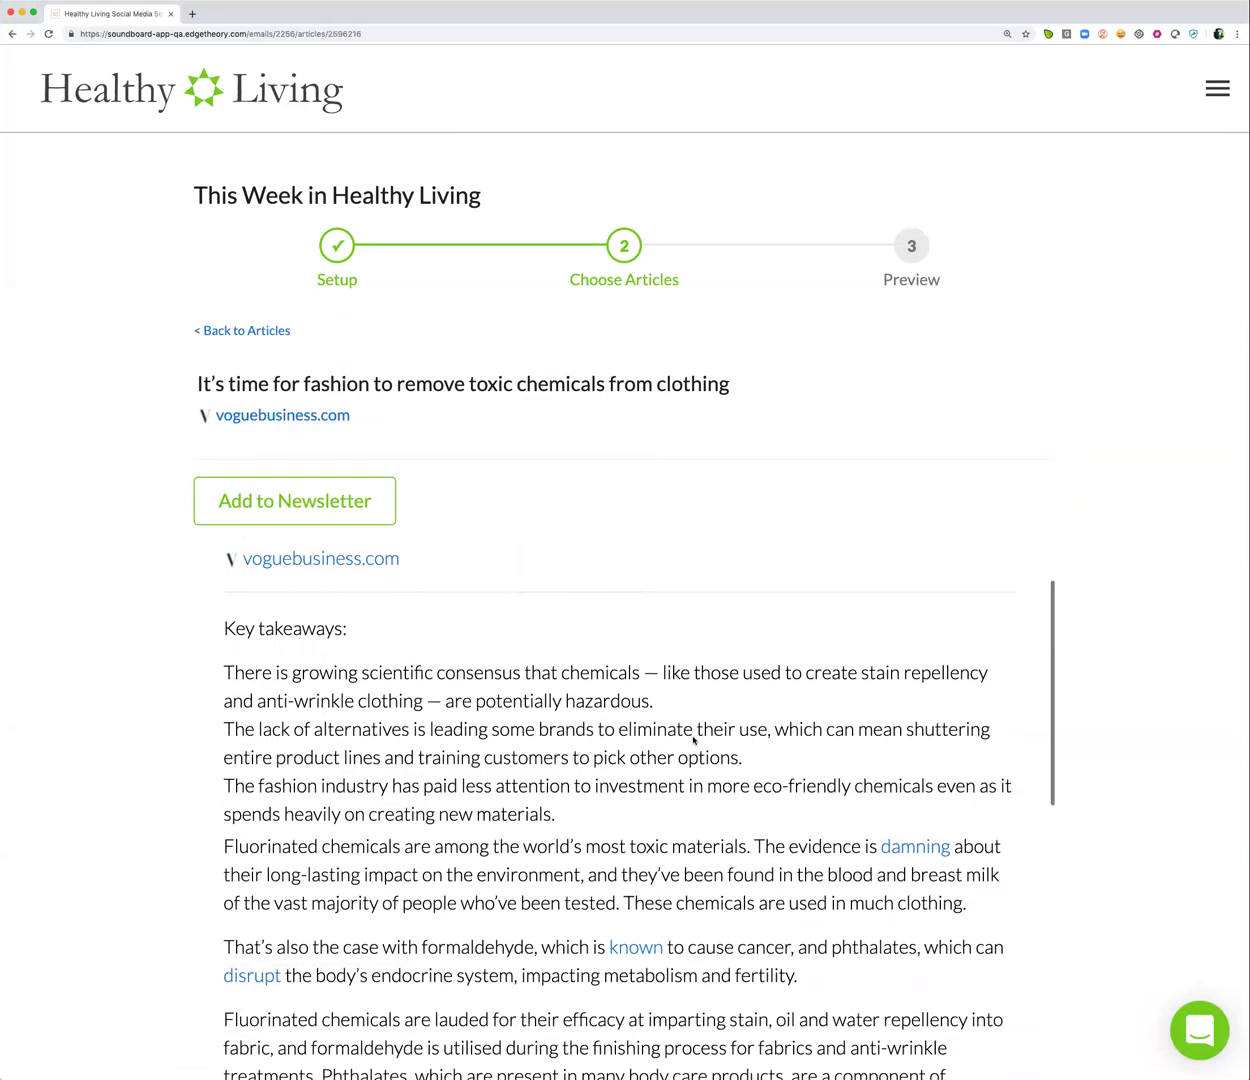
scroll(693, 740, down, 6)
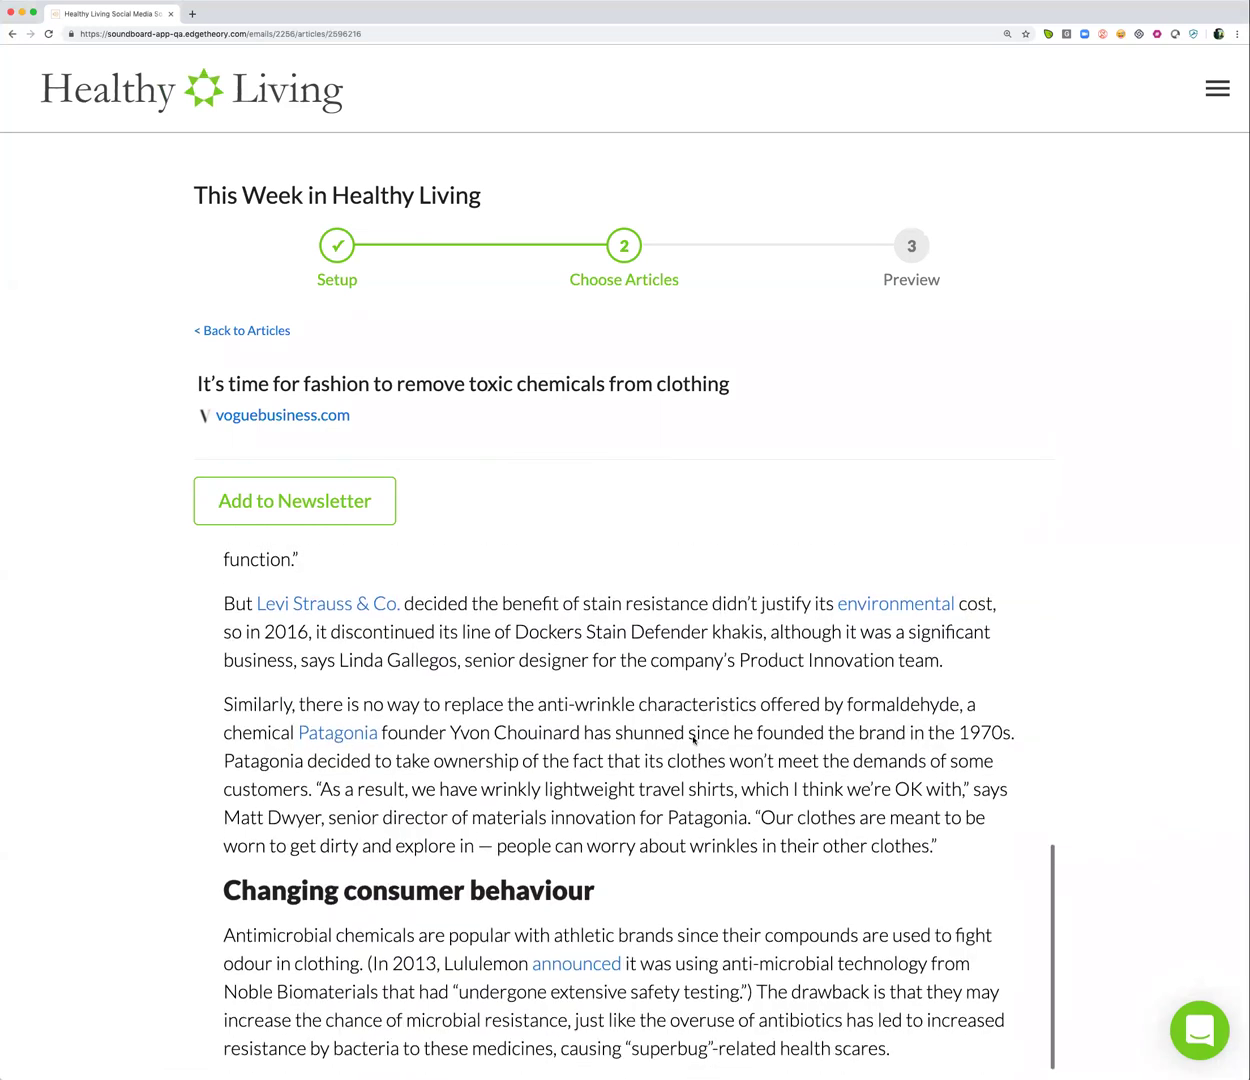
scroll(693, 738, up, 10)
scroll(693, 738, up, 5)
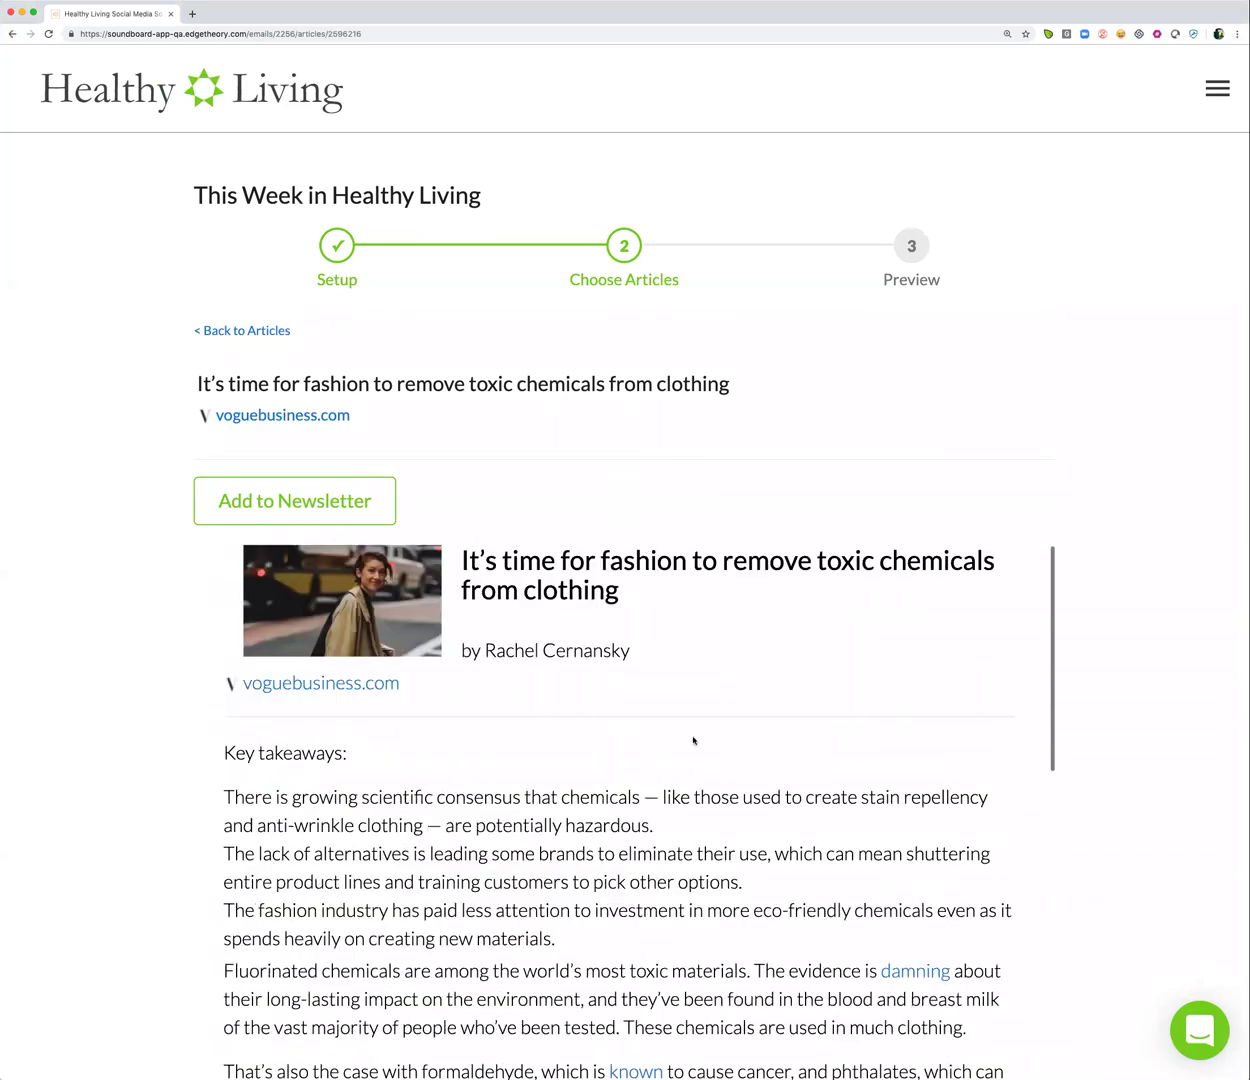
click(314, 480)
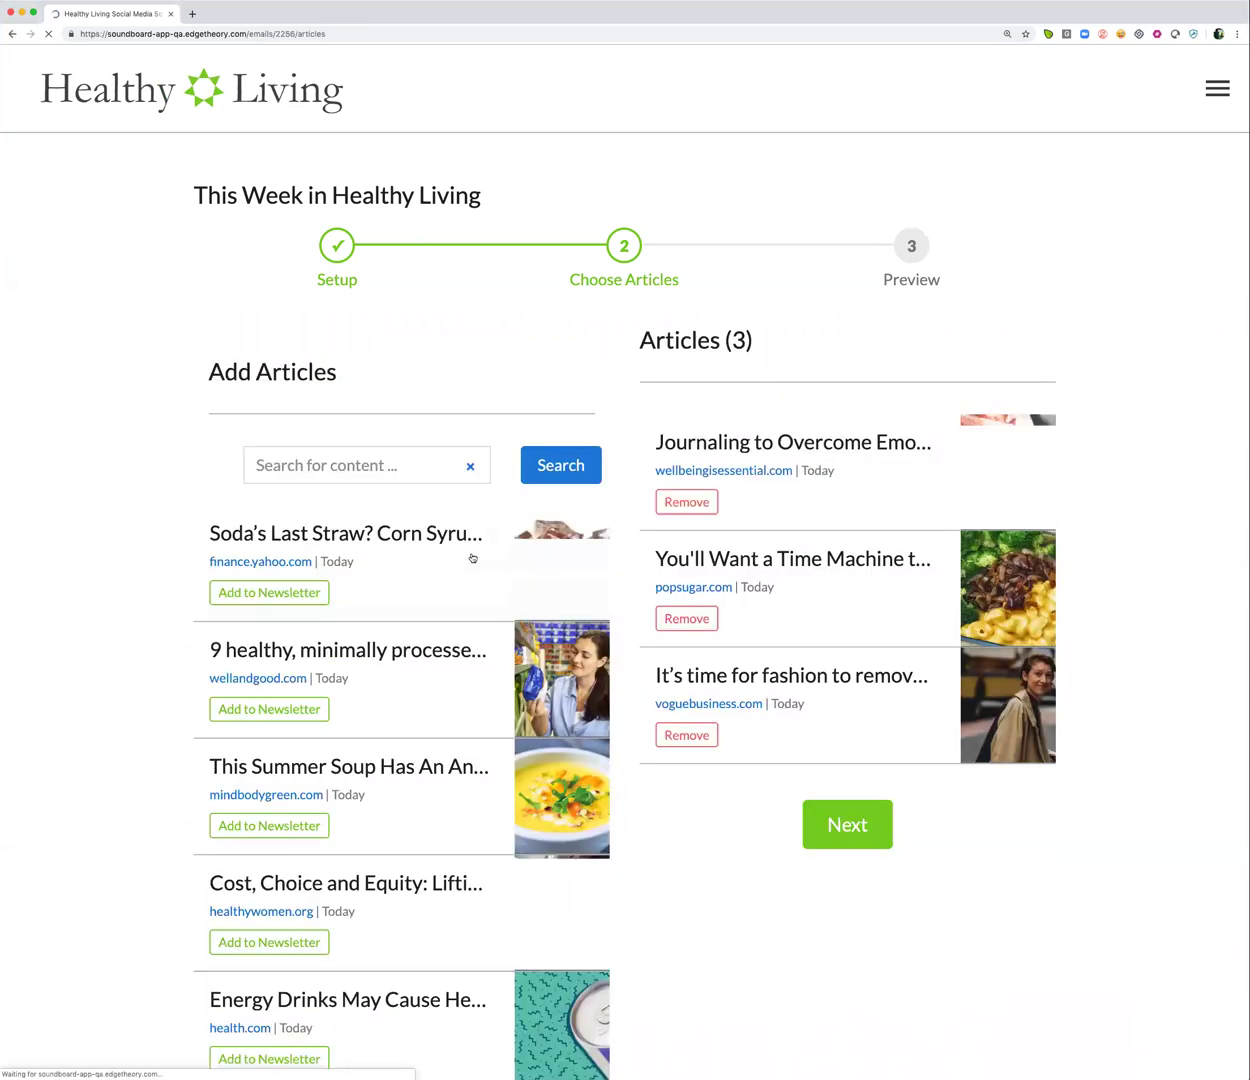
click(278, 712)
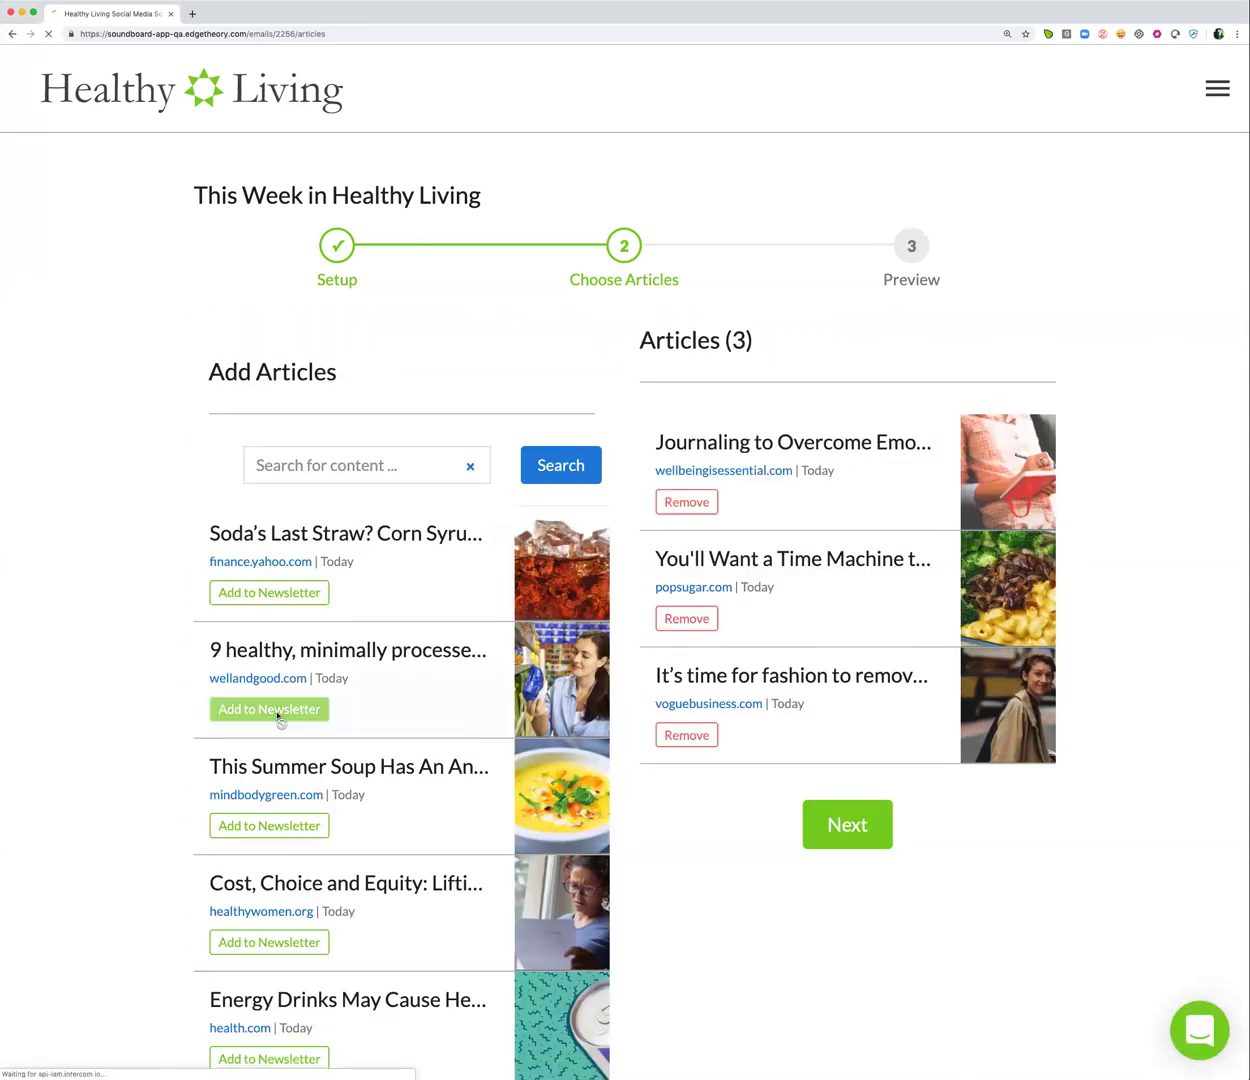
click(269, 712)
click(259, 712)
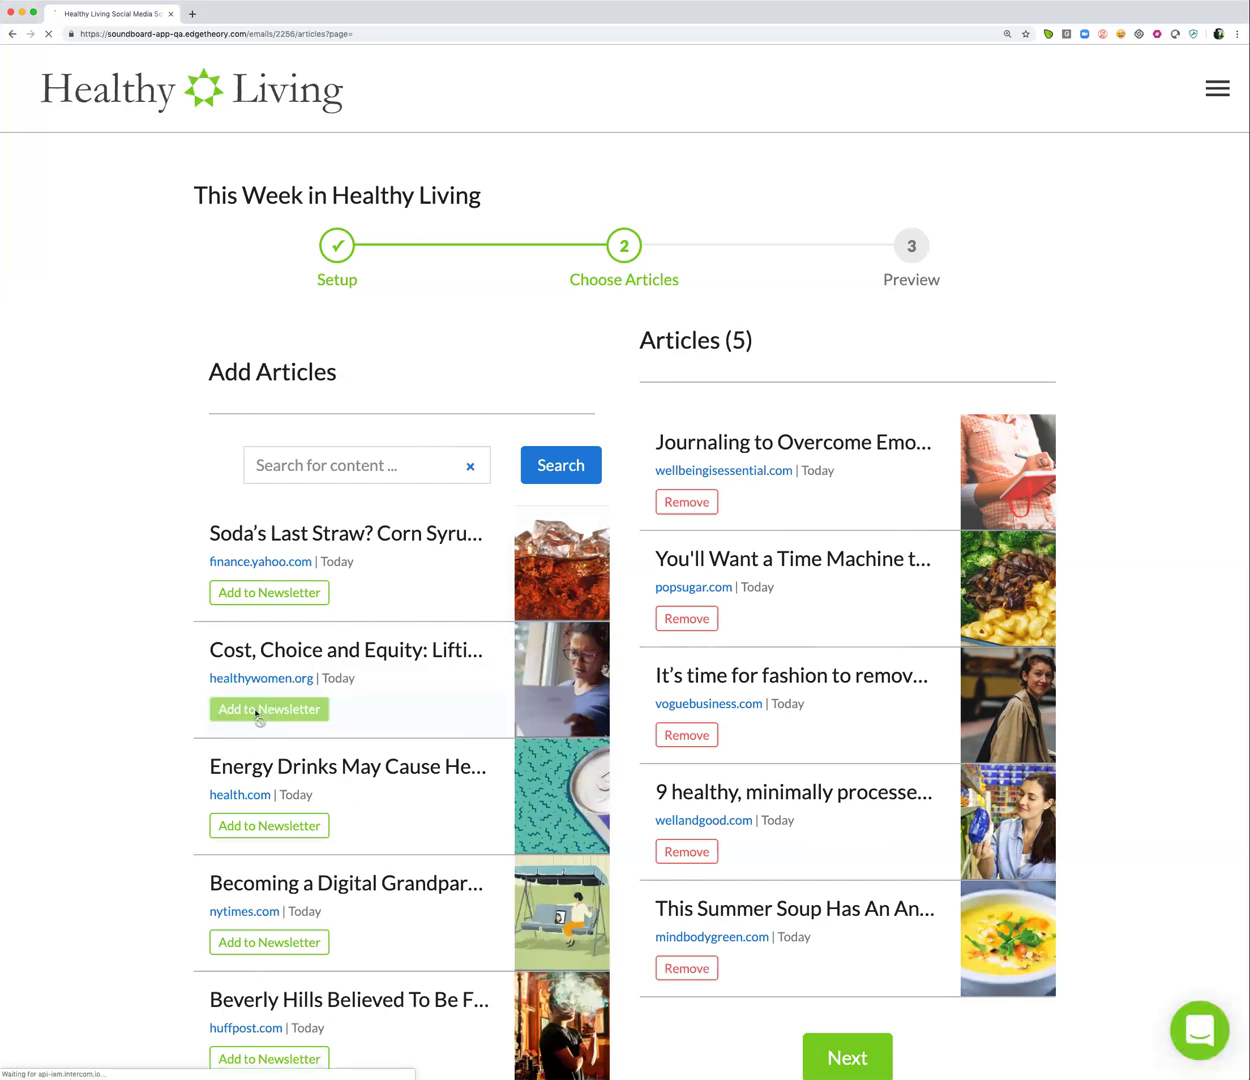
scroll(887, 530, down, 2)
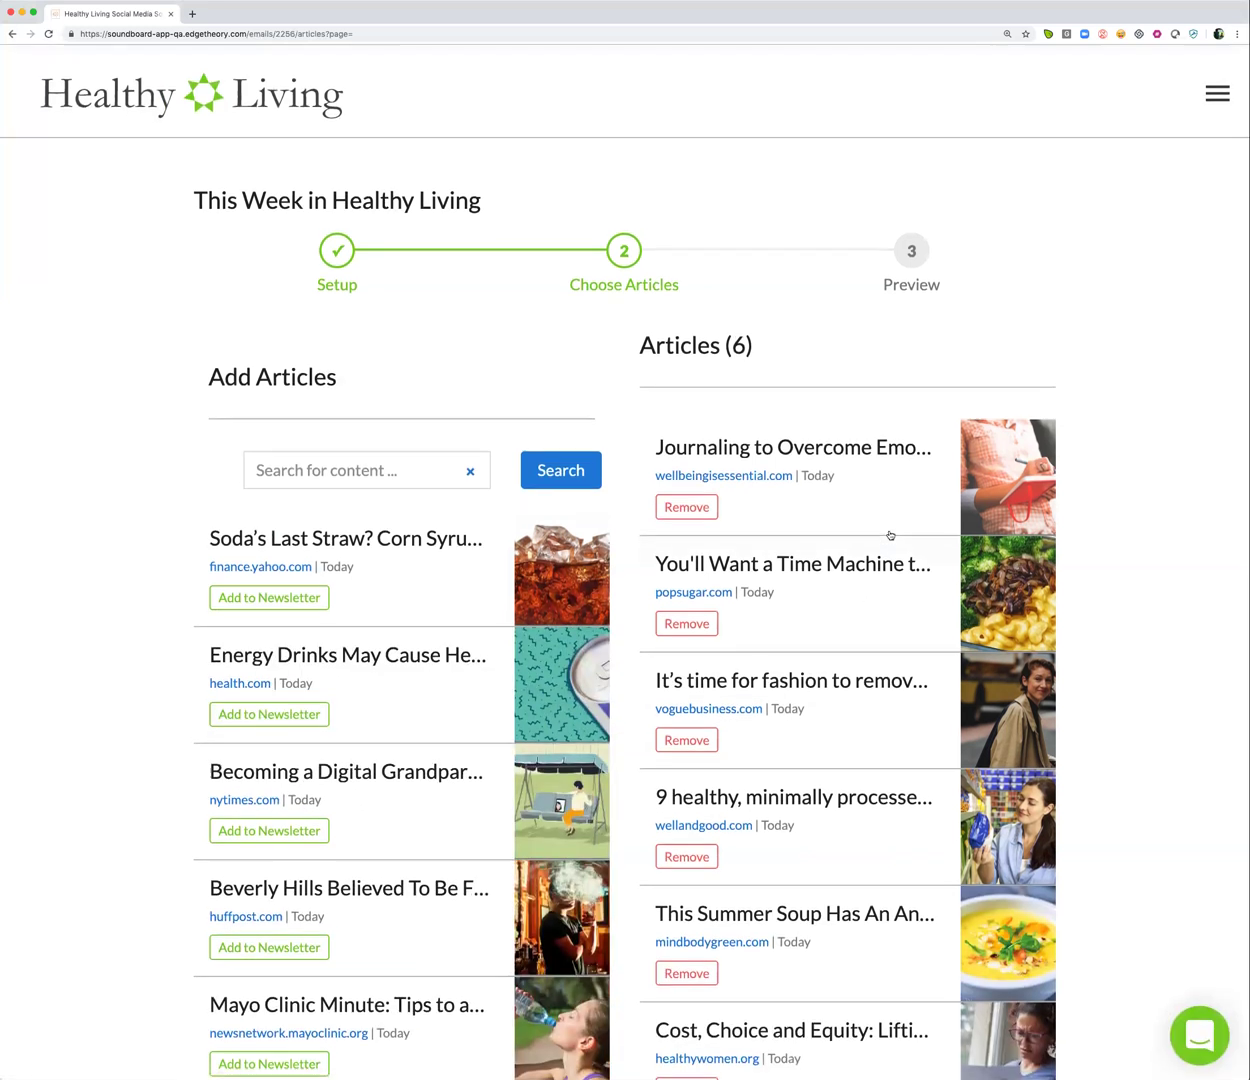
scroll(888, 534, down, 5)
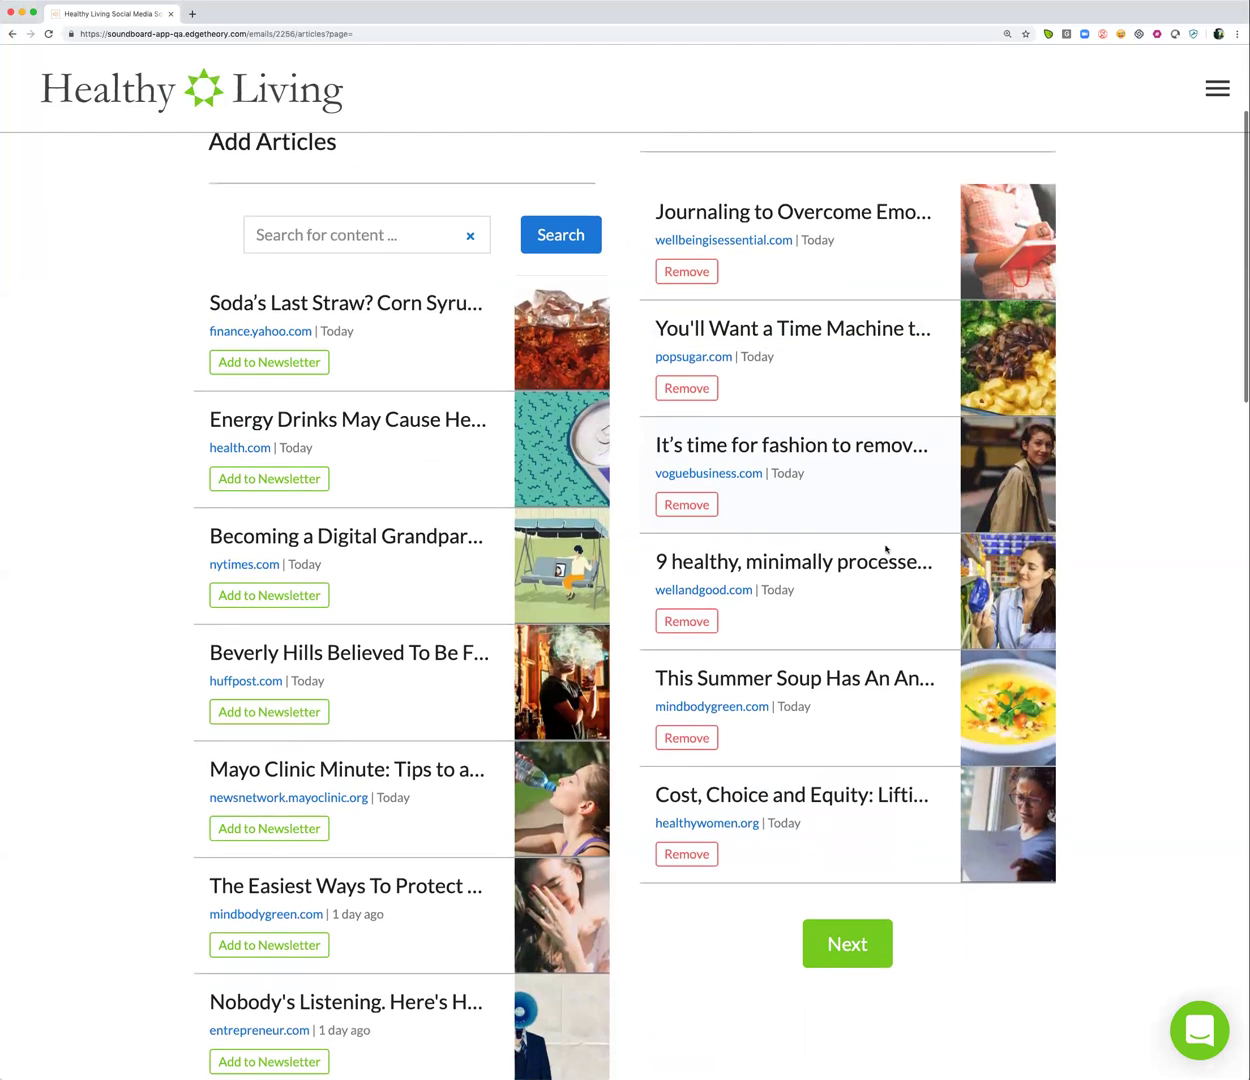
Move to the Preview step and review the One Column newsletter with all six articles
click(848, 943)
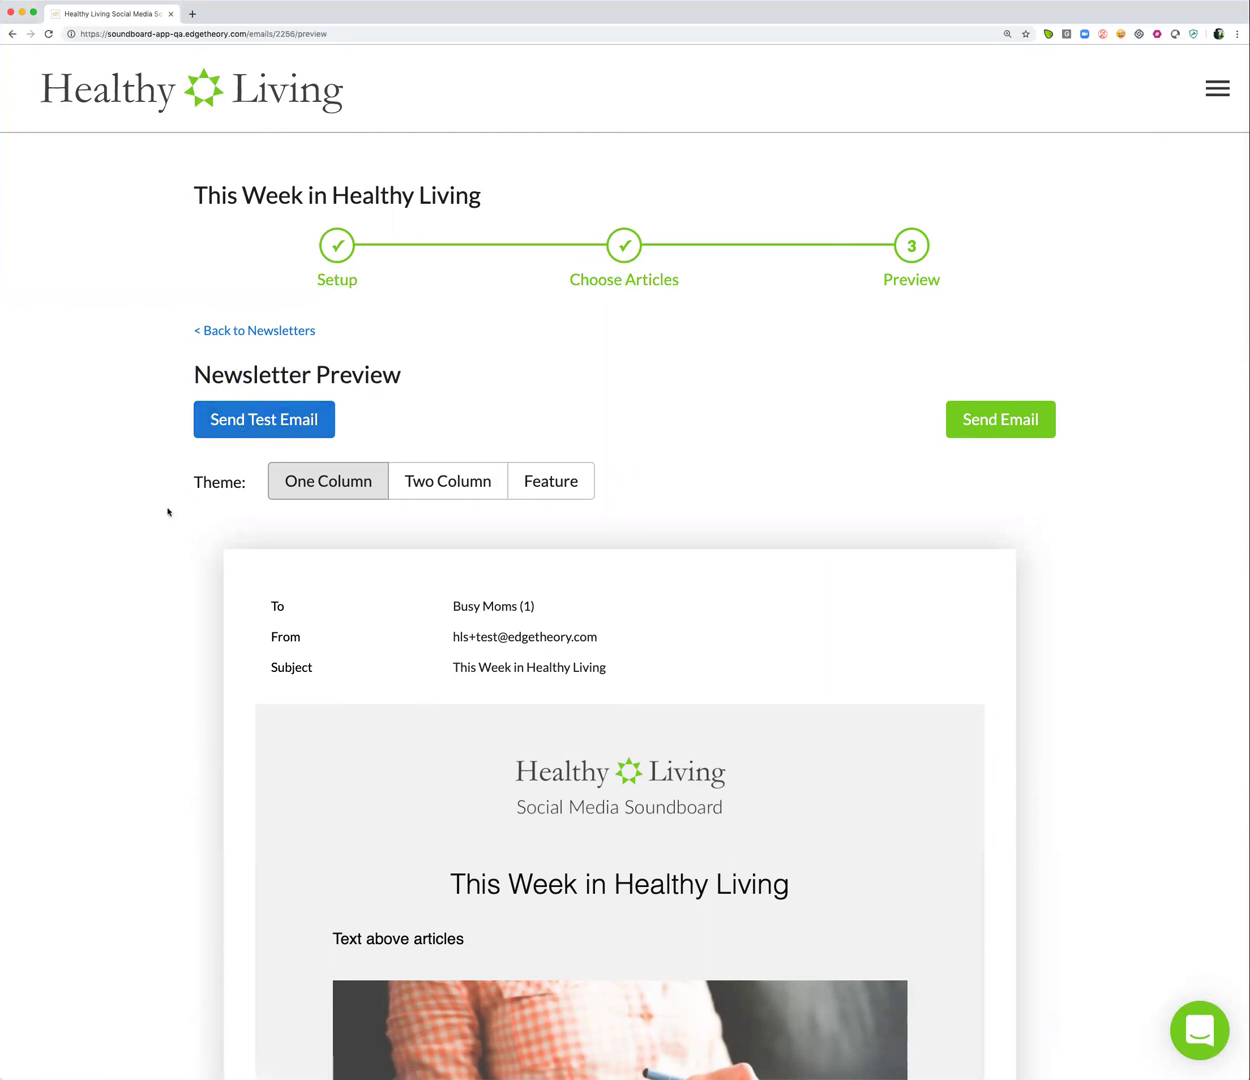
scroll(167, 510, down, 3)
scroll(167, 512, down, 2)
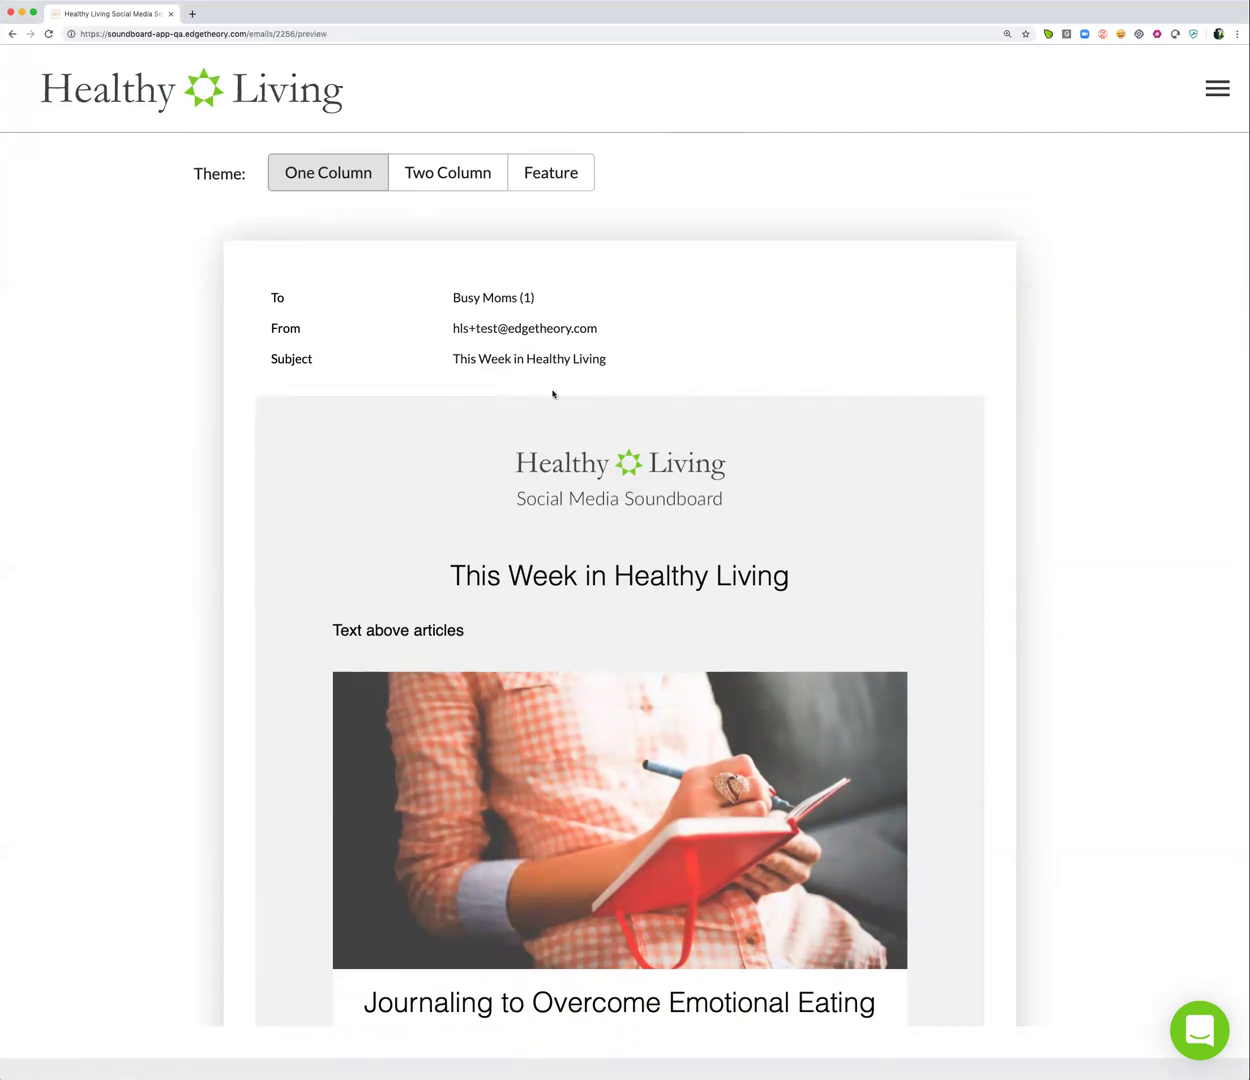
scroll(196, 450, down, 1)
scroll(196, 450, up, 1)
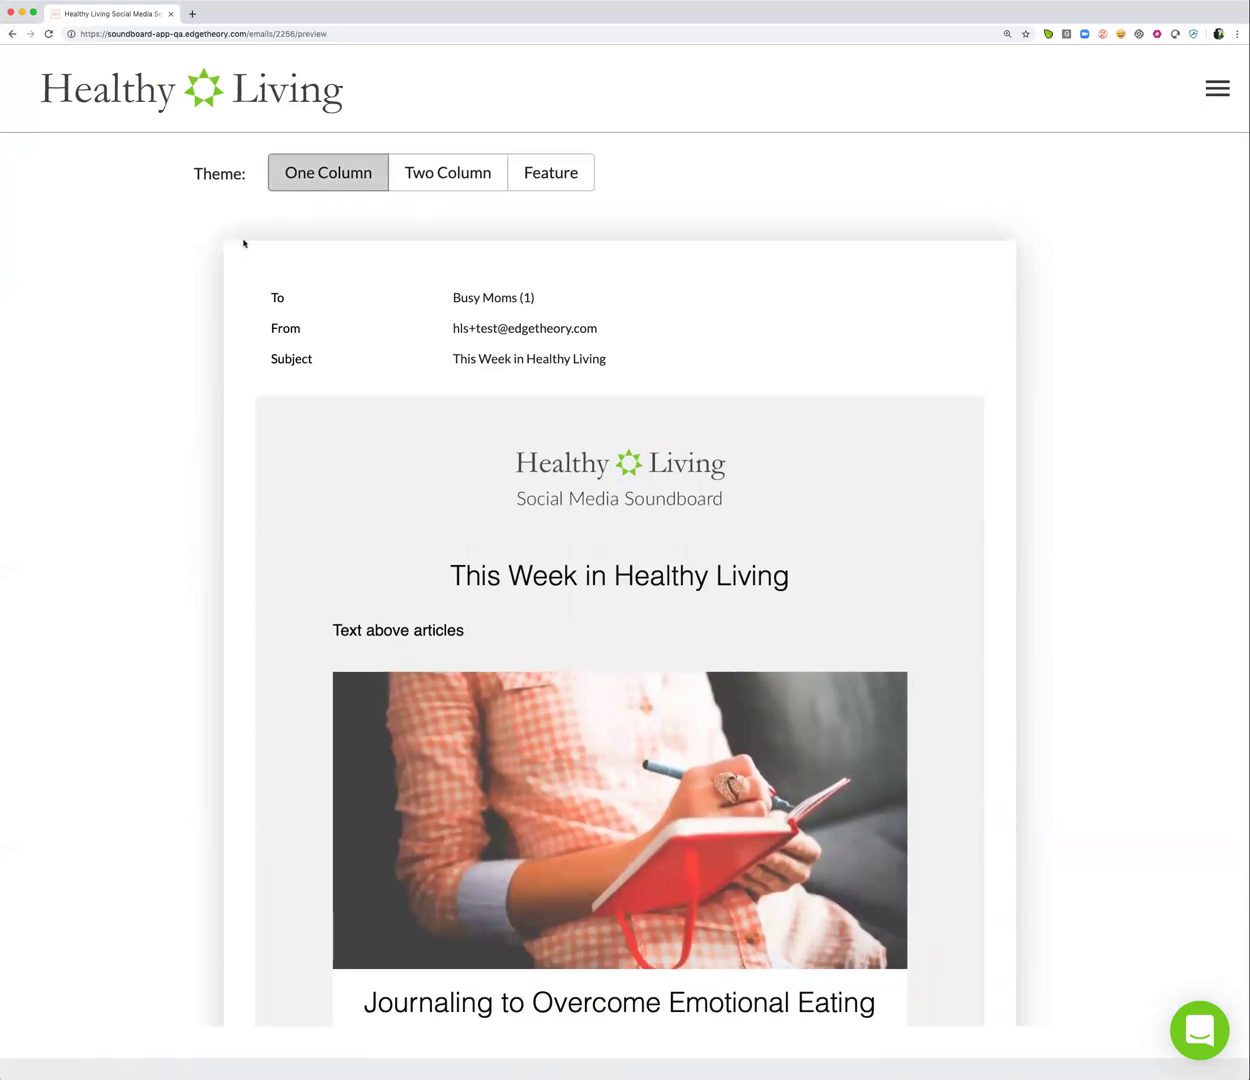
scroll(189, 527, down, 2)
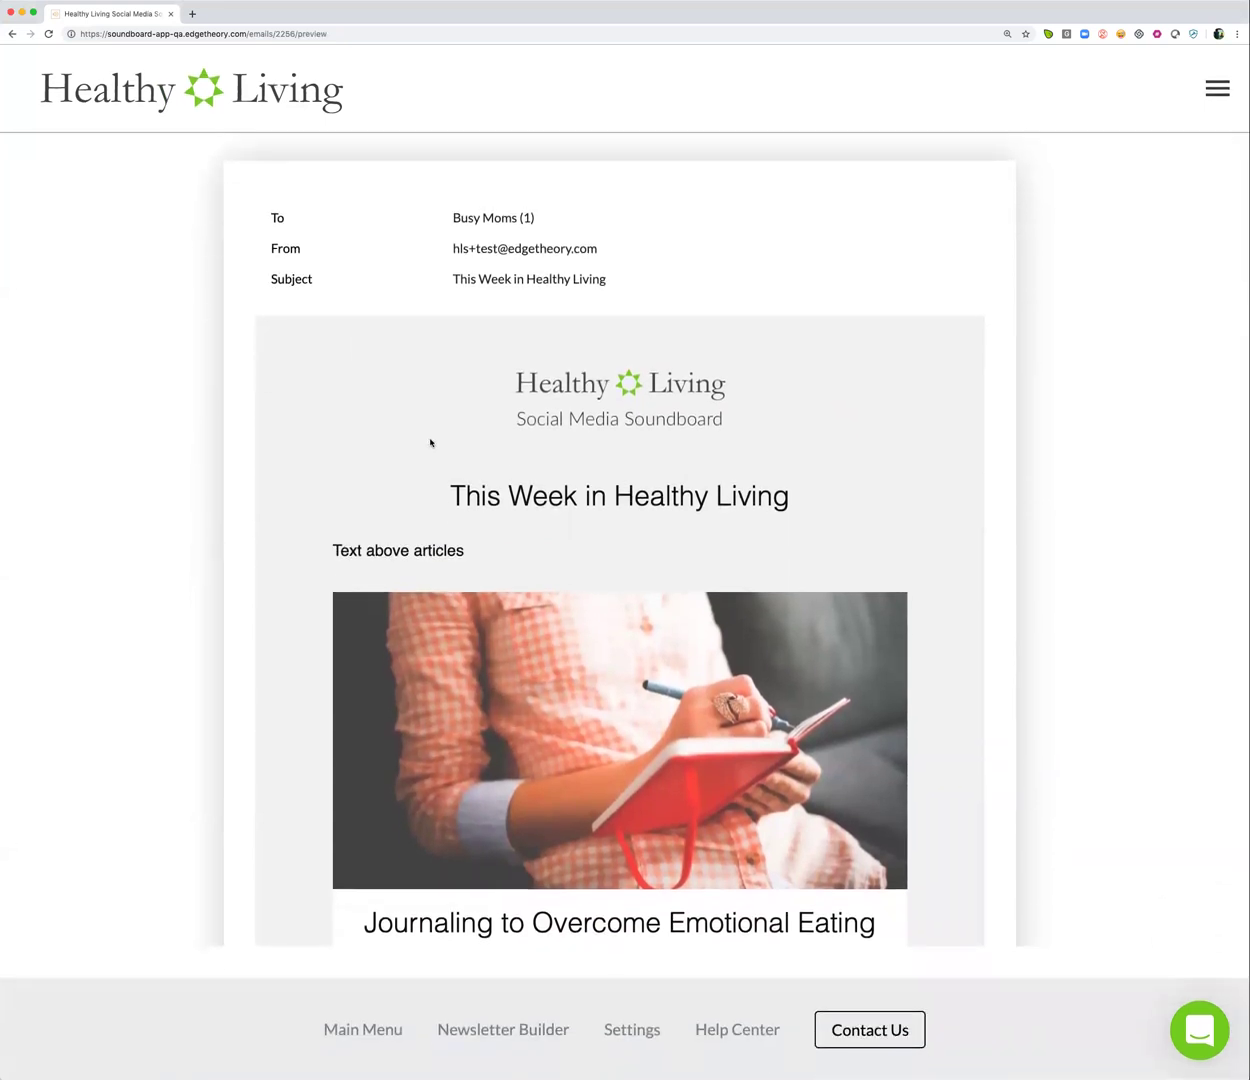
scroll(434, 441, down, 1)
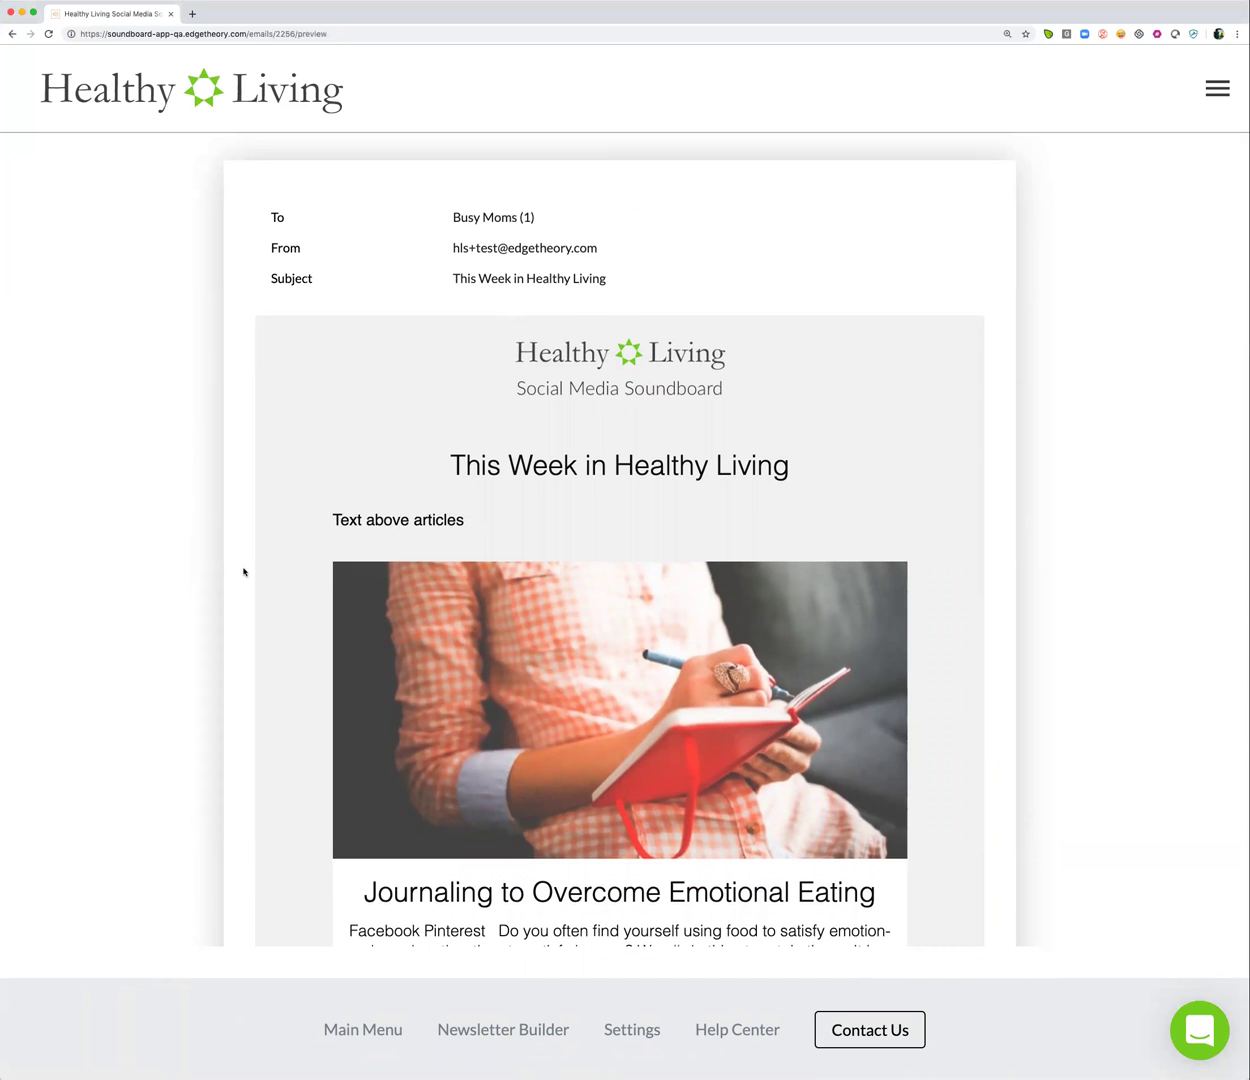
scroll(247, 569, down, 5)
scroll(275, 622, down, 6)
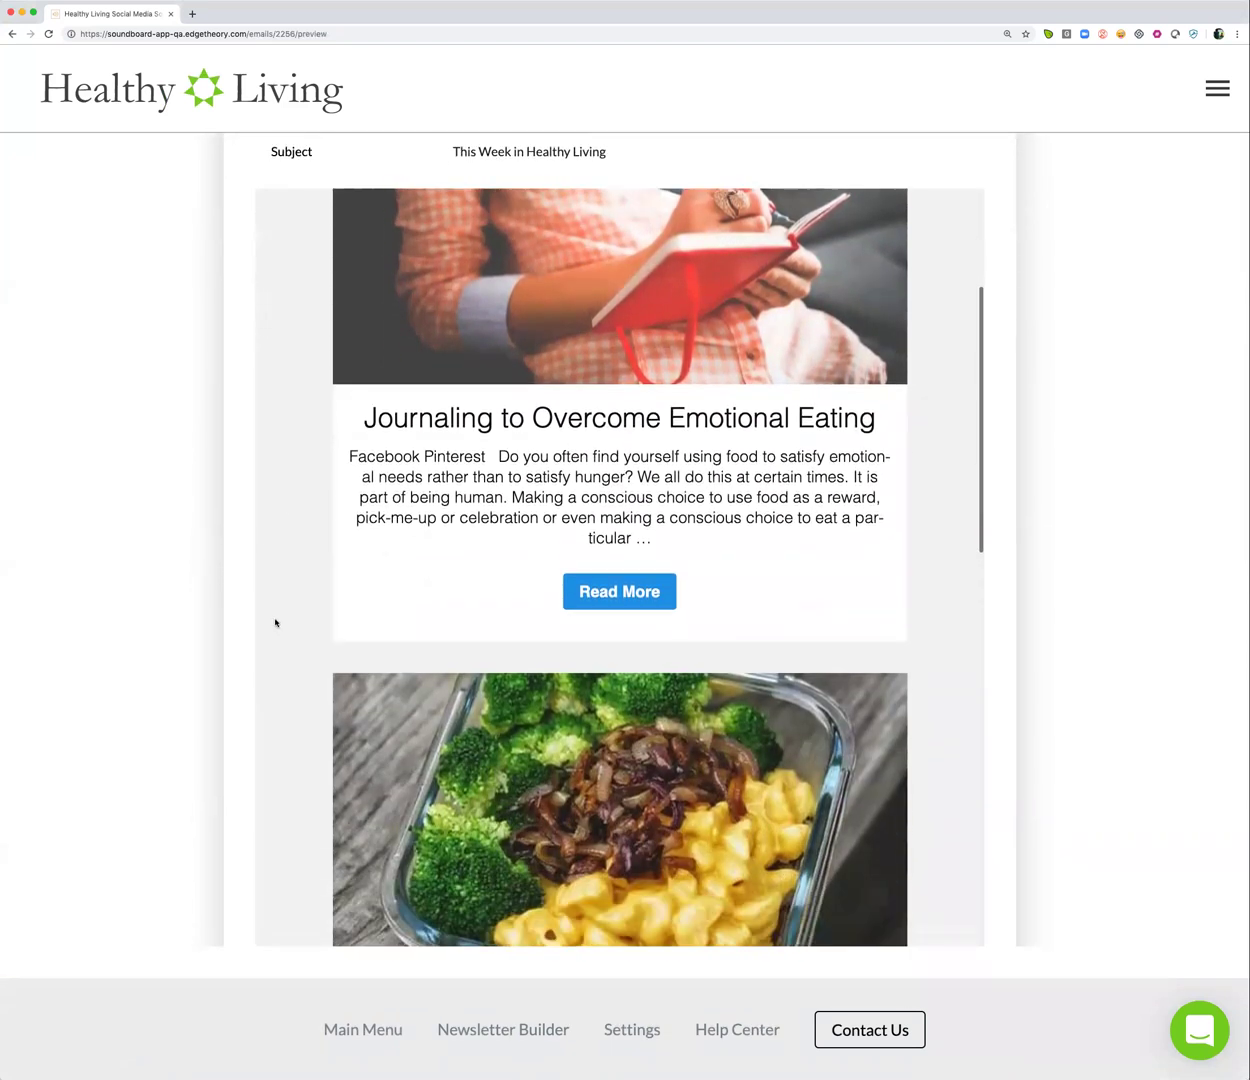
scroll(275, 622, down, 8)
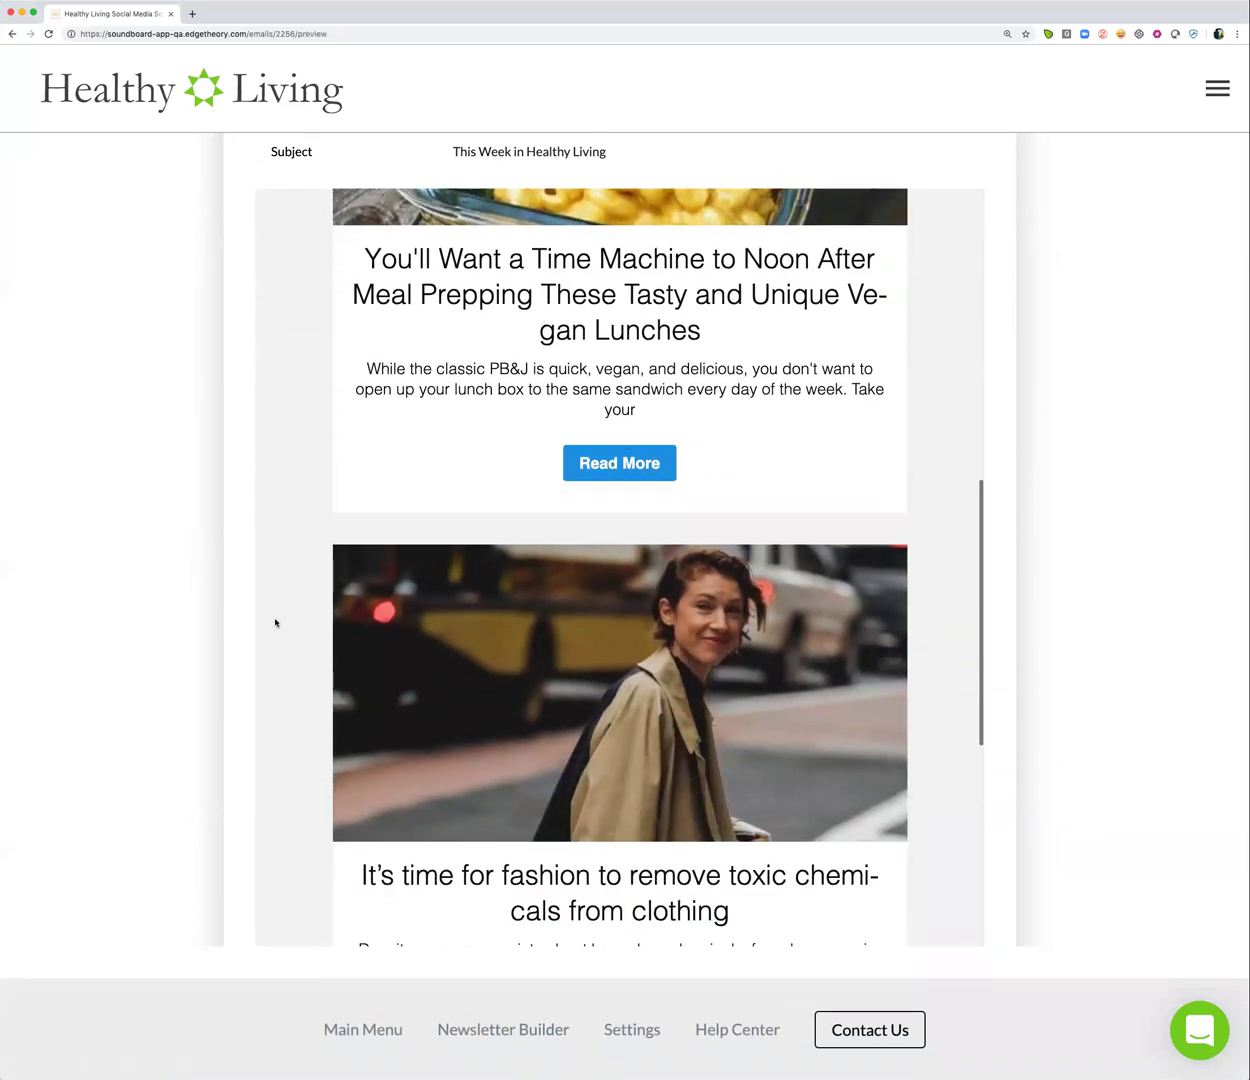
scroll(275, 622, down, 10)
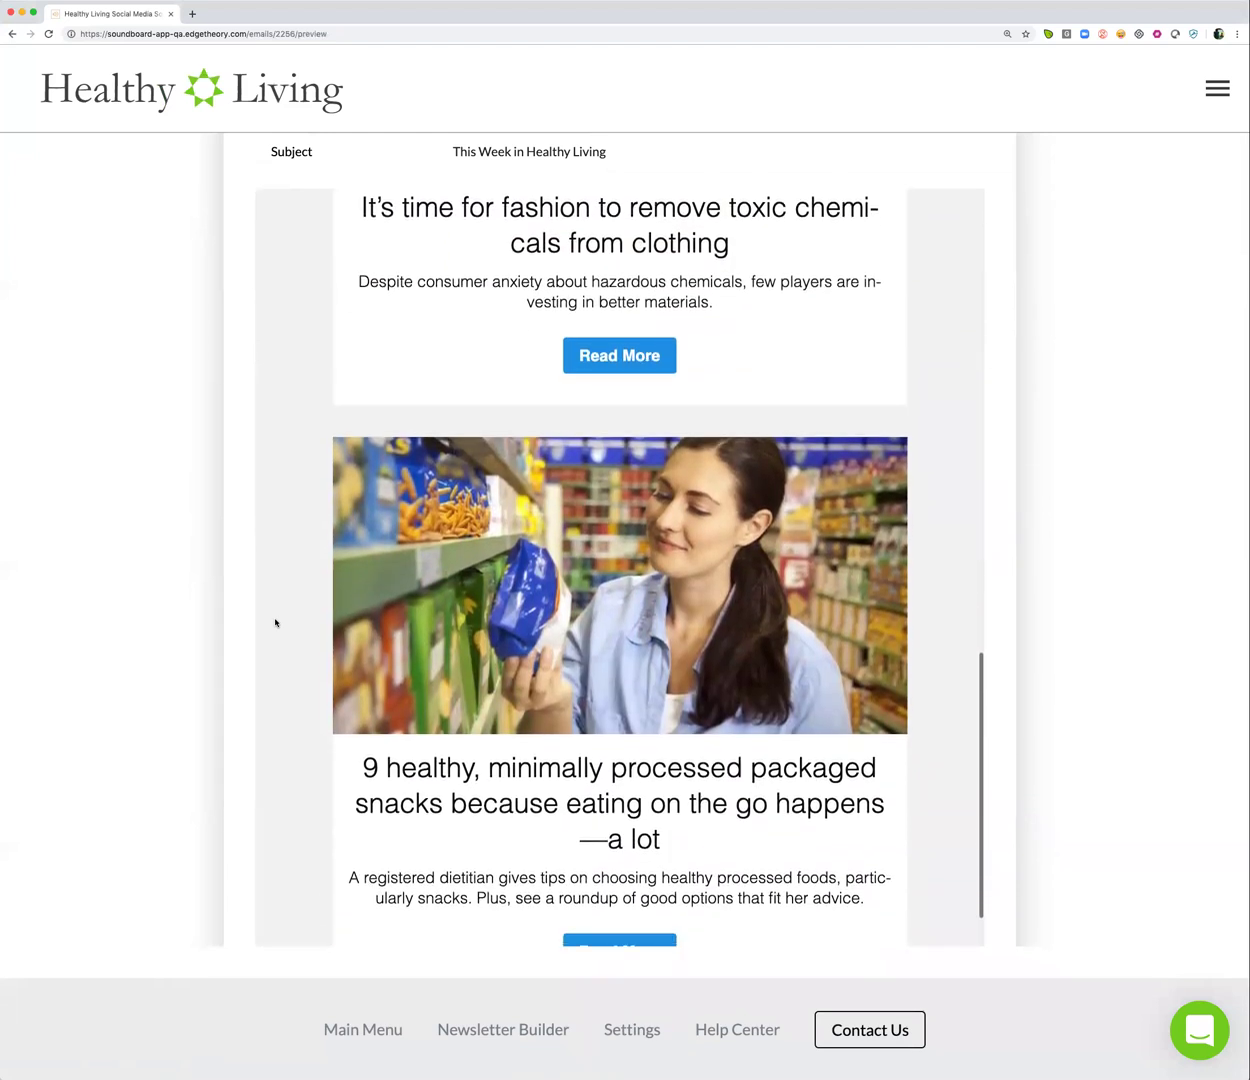
scroll(275, 622, down, 7)
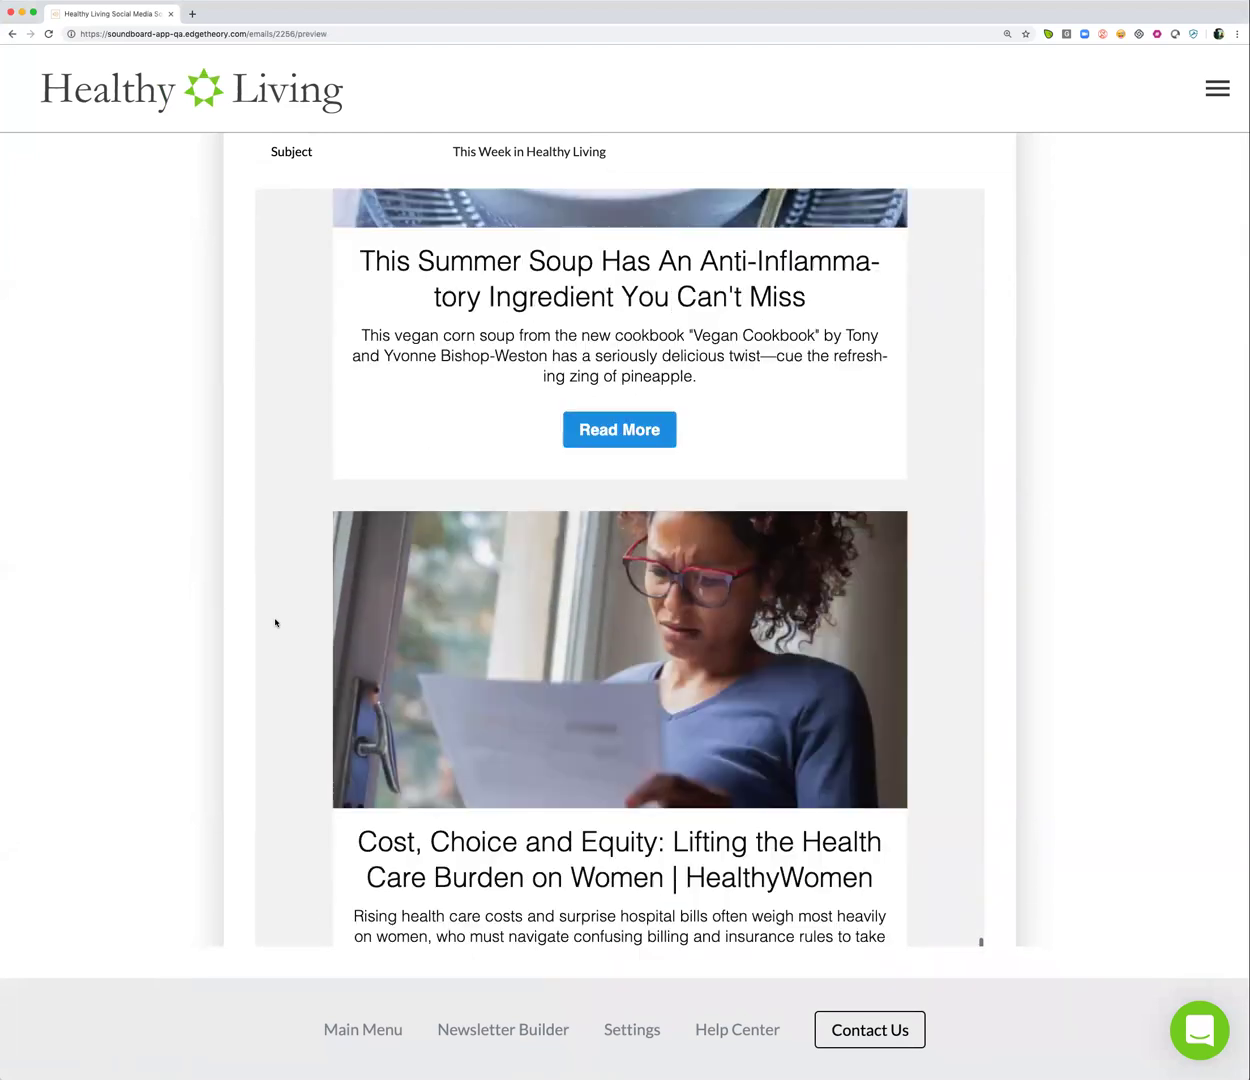
scroll(275, 622, up, 4)
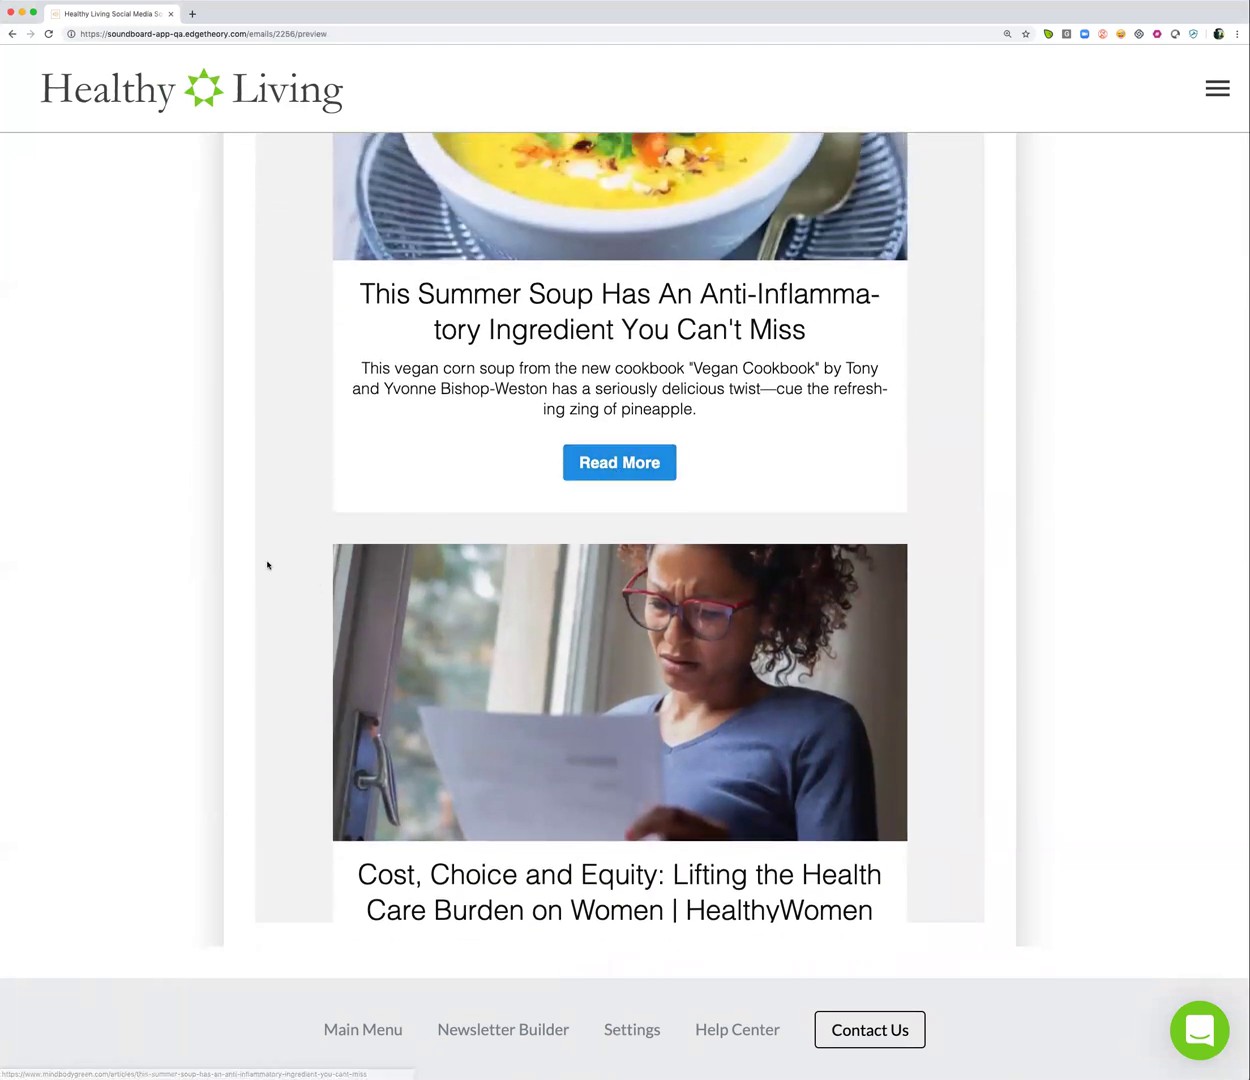
scroll(267, 565, down, 4)
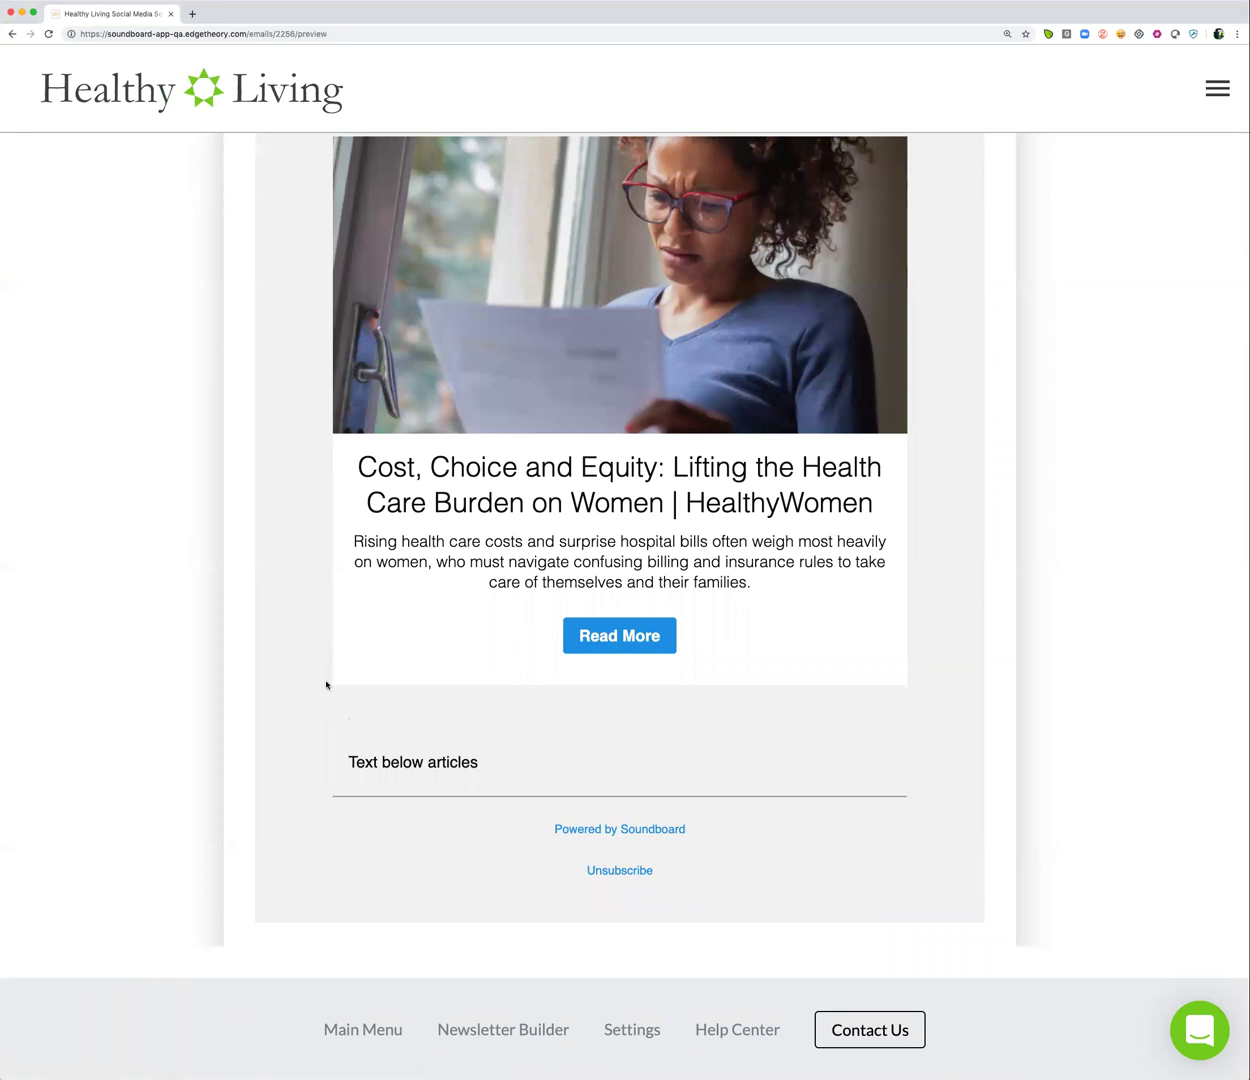
scroll(295, 618, up, 20)
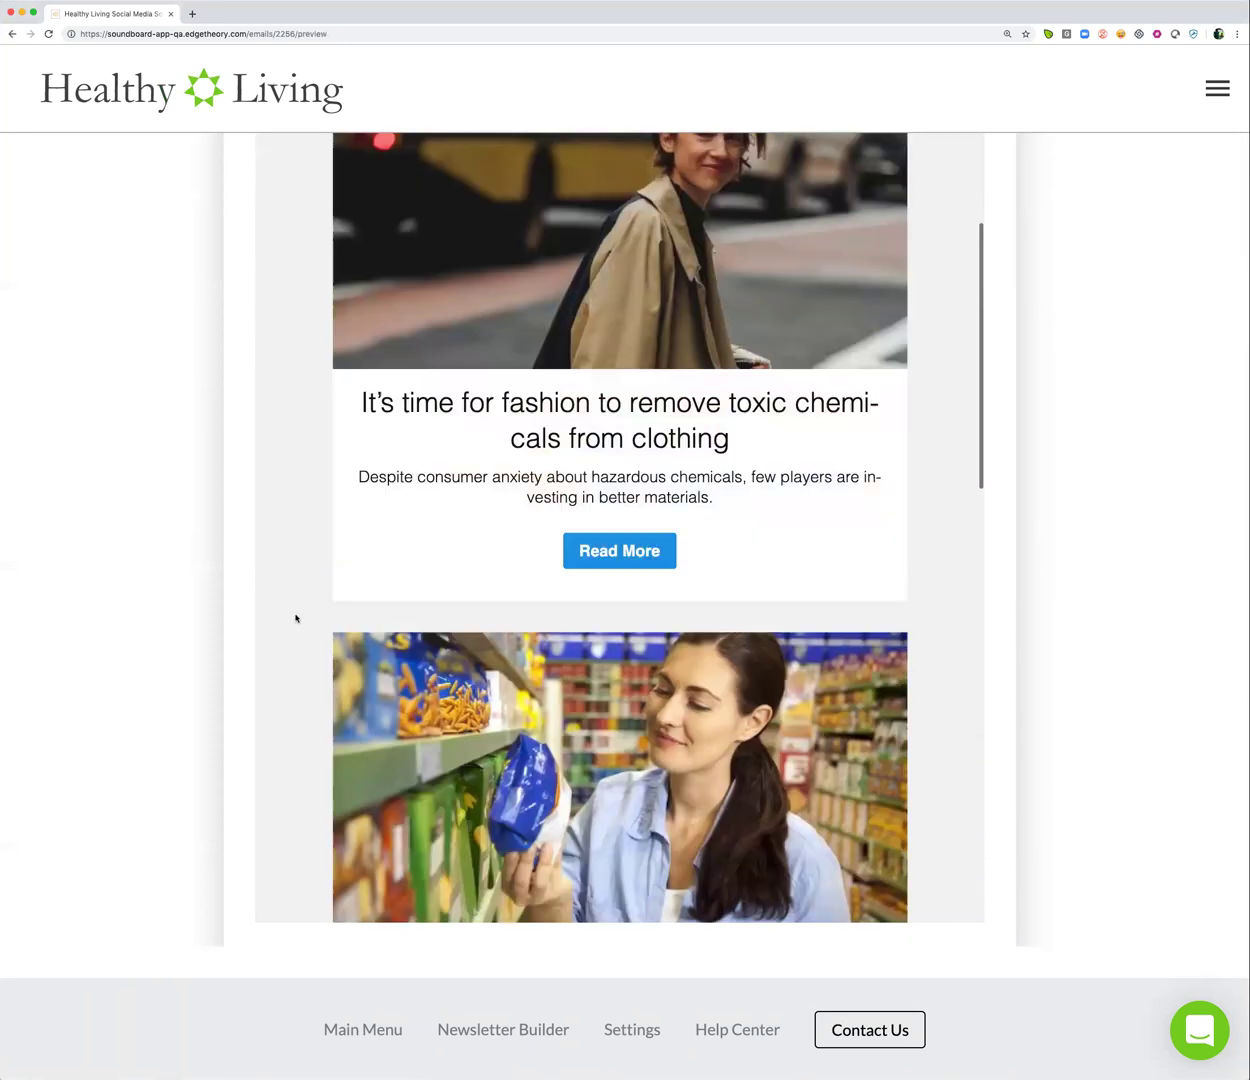
scroll(295, 618, up, 12)
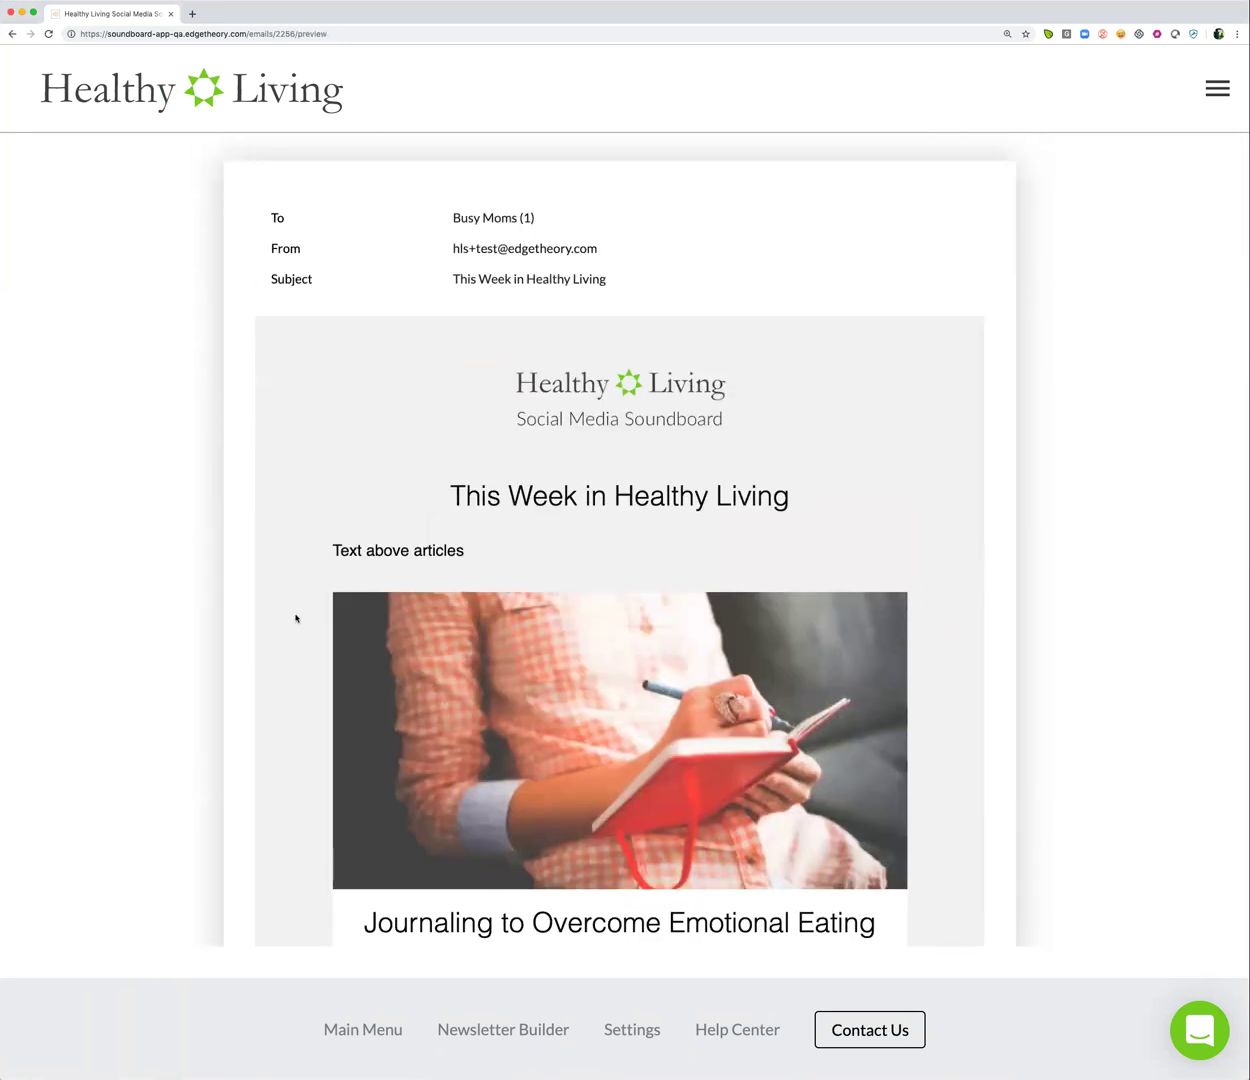
scroll(295, 618, up, 2)
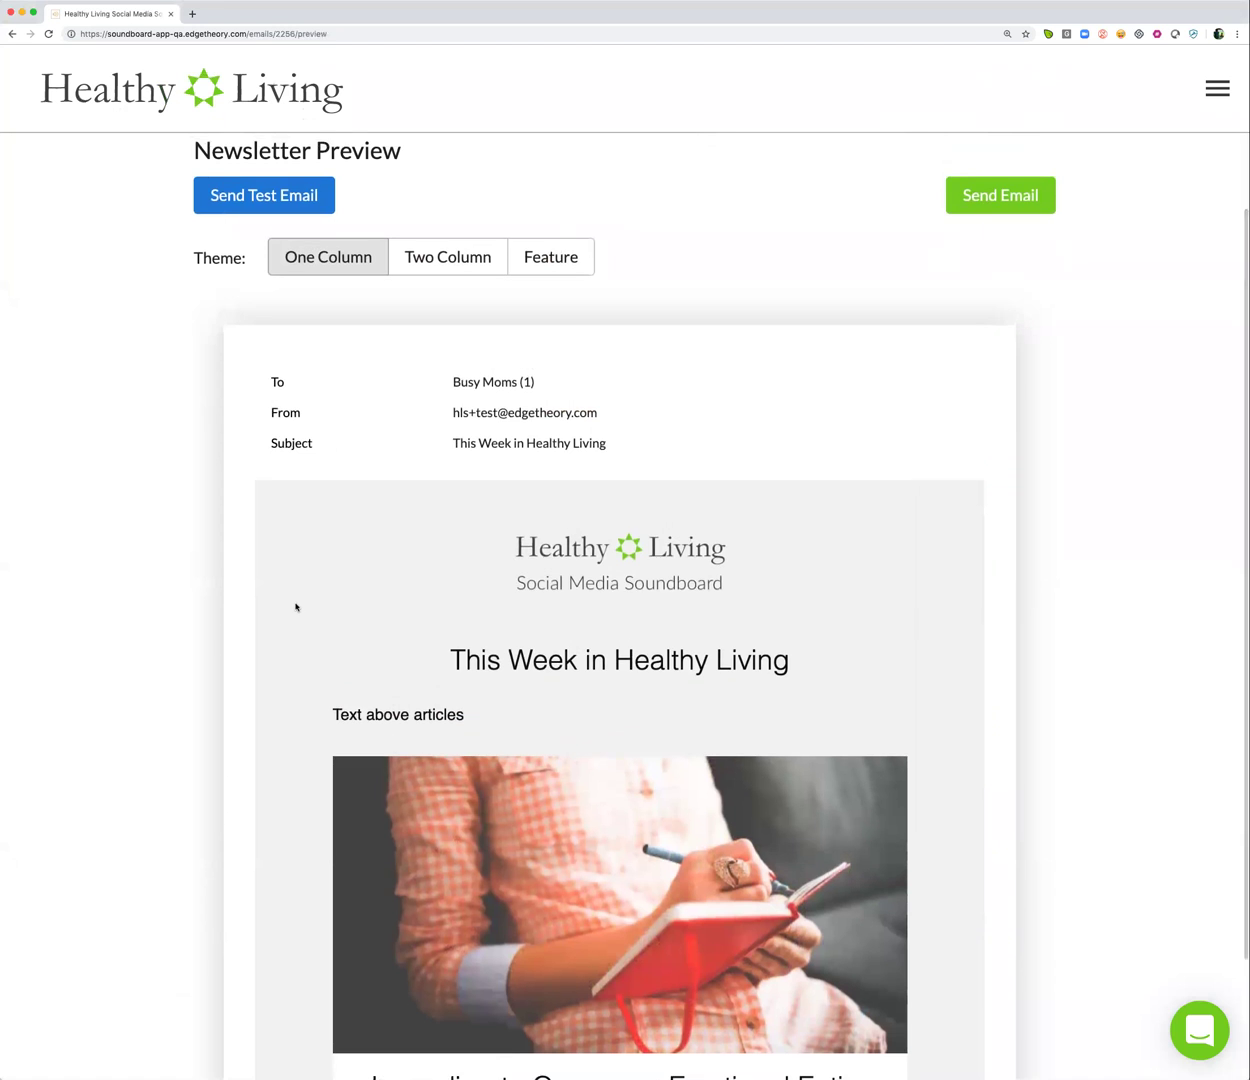
Apply the Two Column theme and check the paired middle four articles in the preview
click(420, 266)
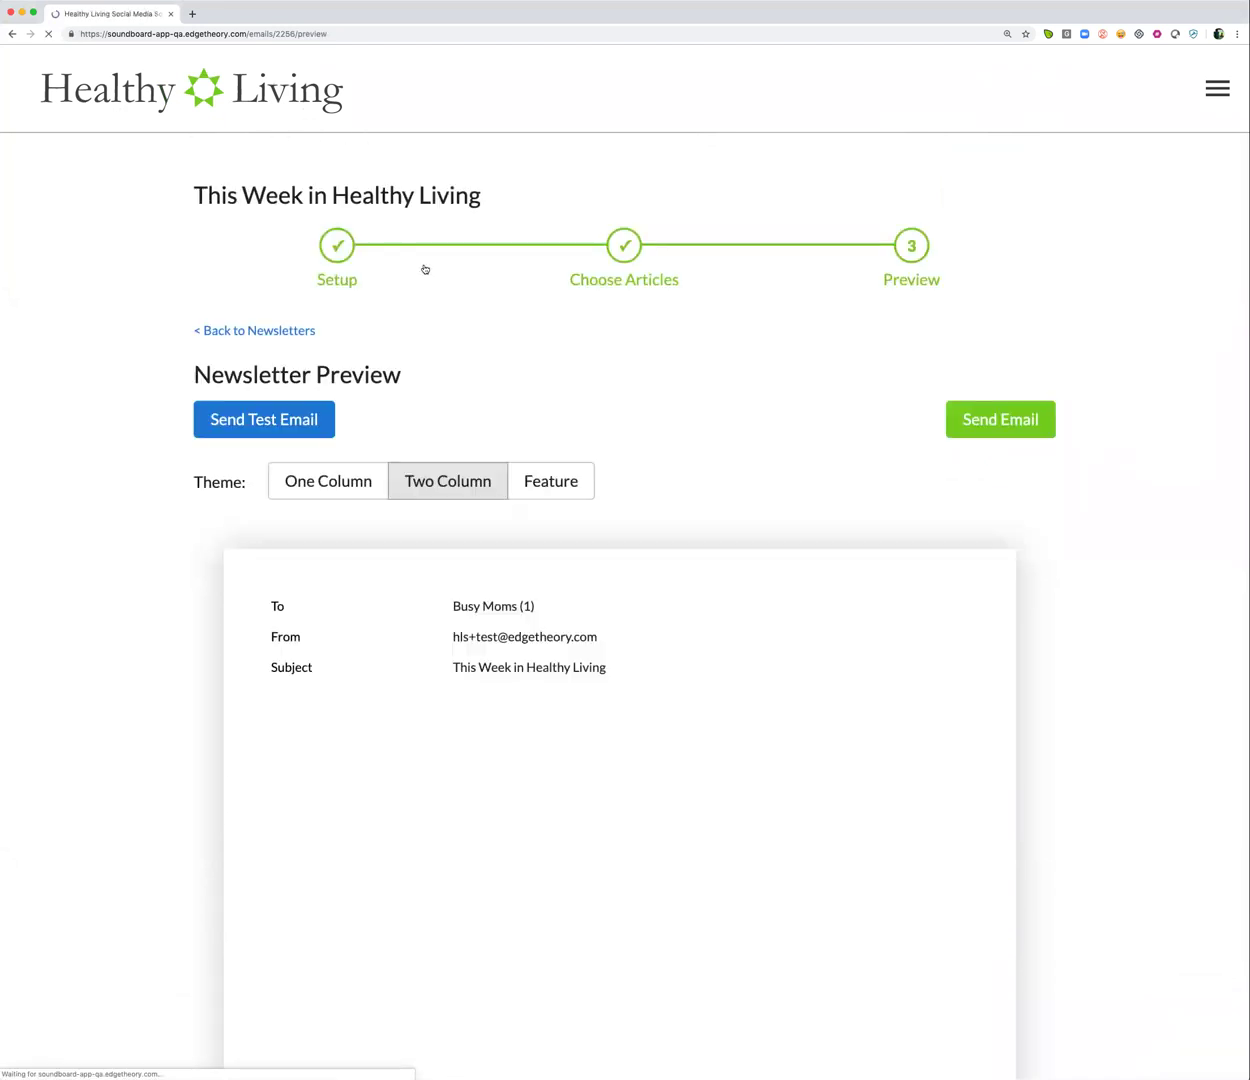
scroll(243, 678, down, 5)
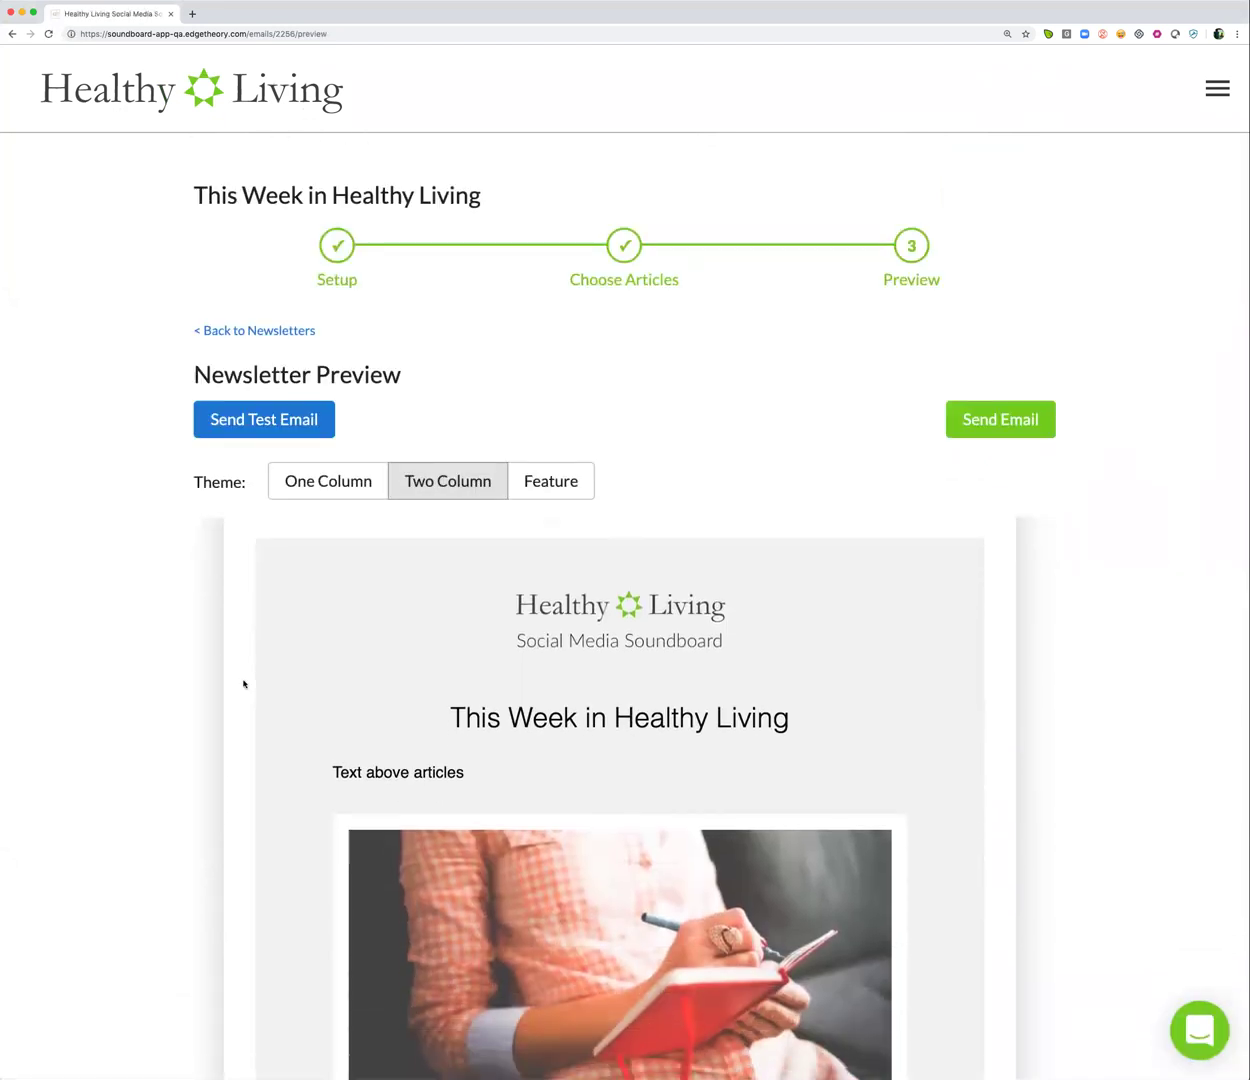
scroll(146, 725, down, 5)
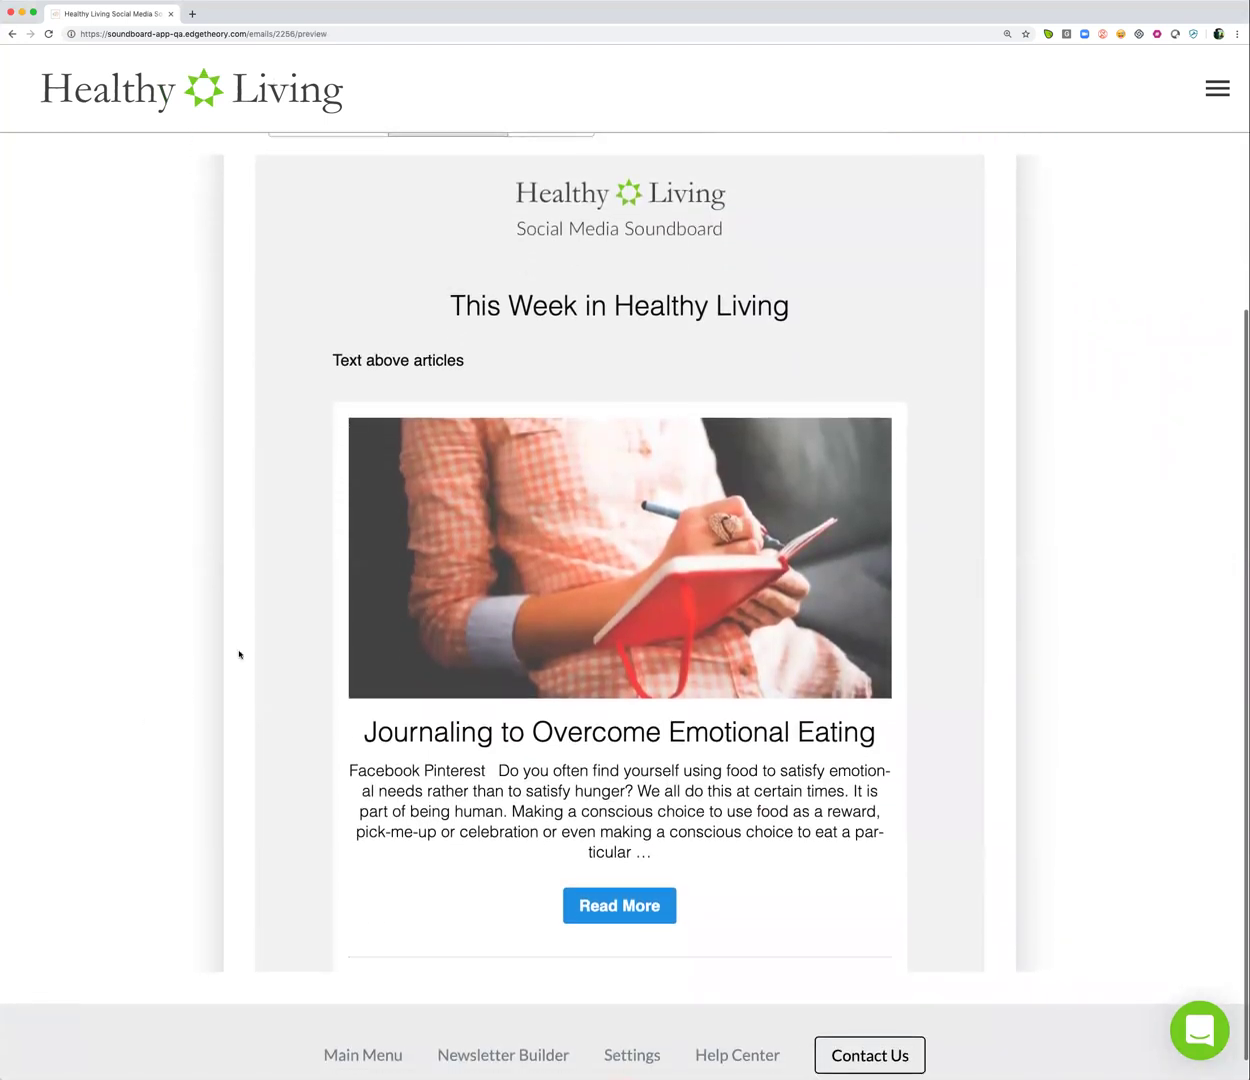
scroll(271, 645, down, 8)
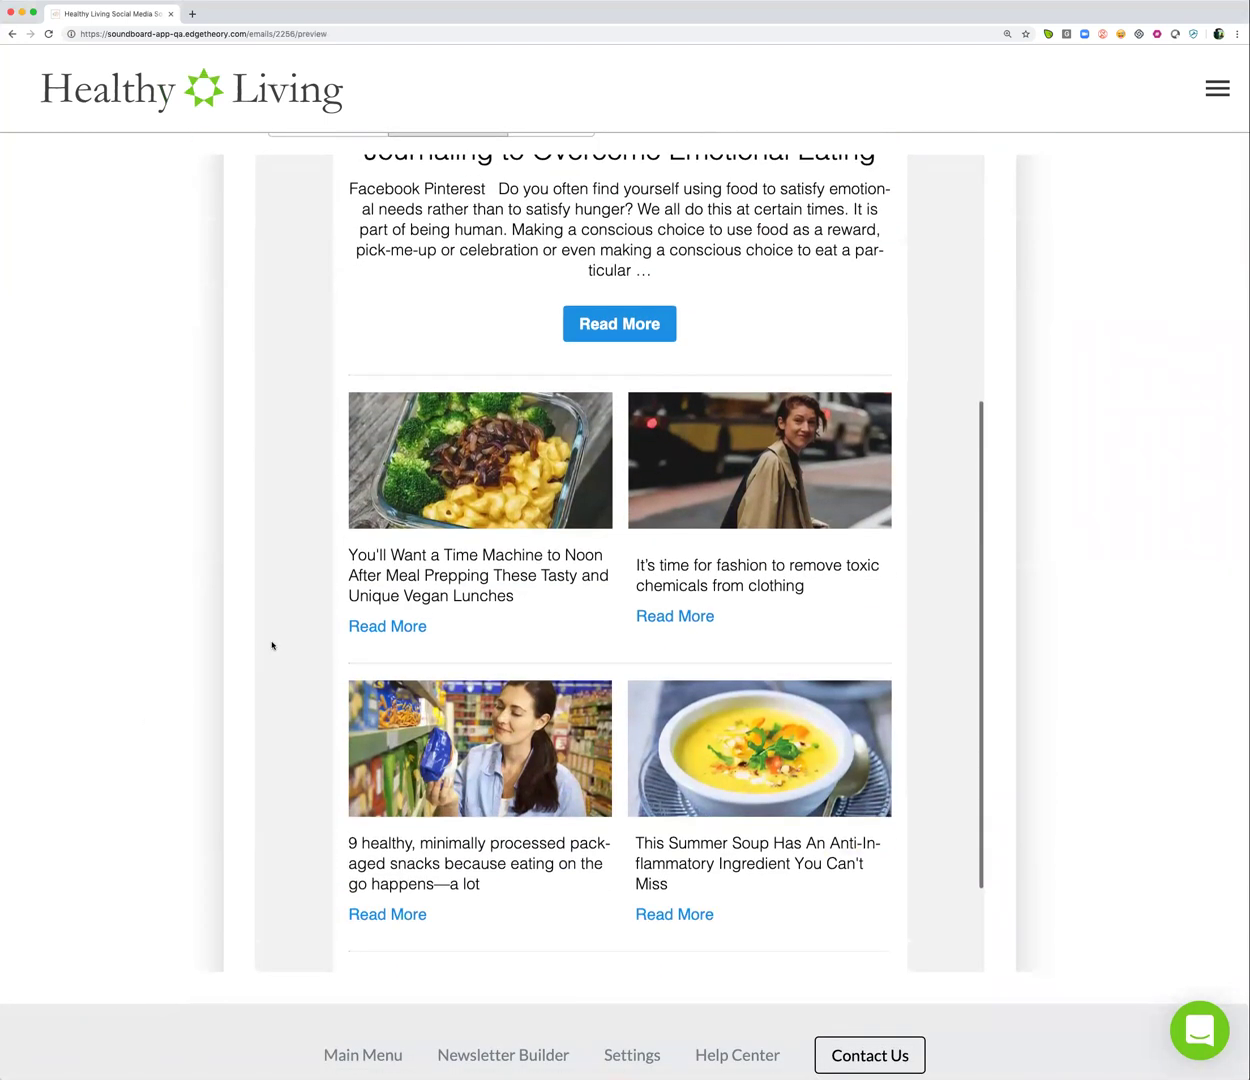
scroll(271, 645, up, 1)
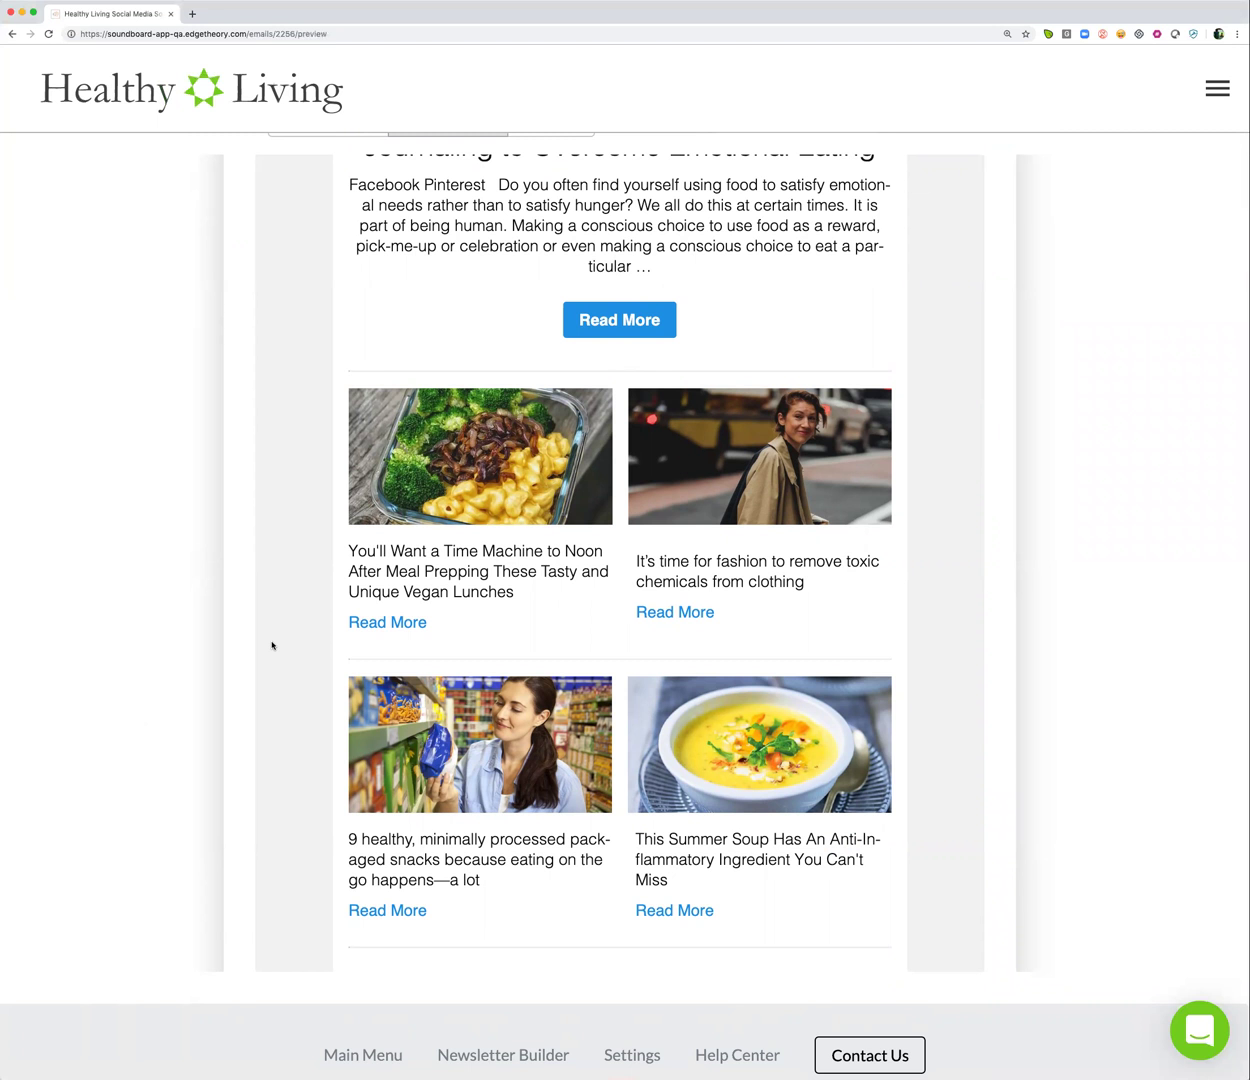
scroll(271, 645, down, 6)
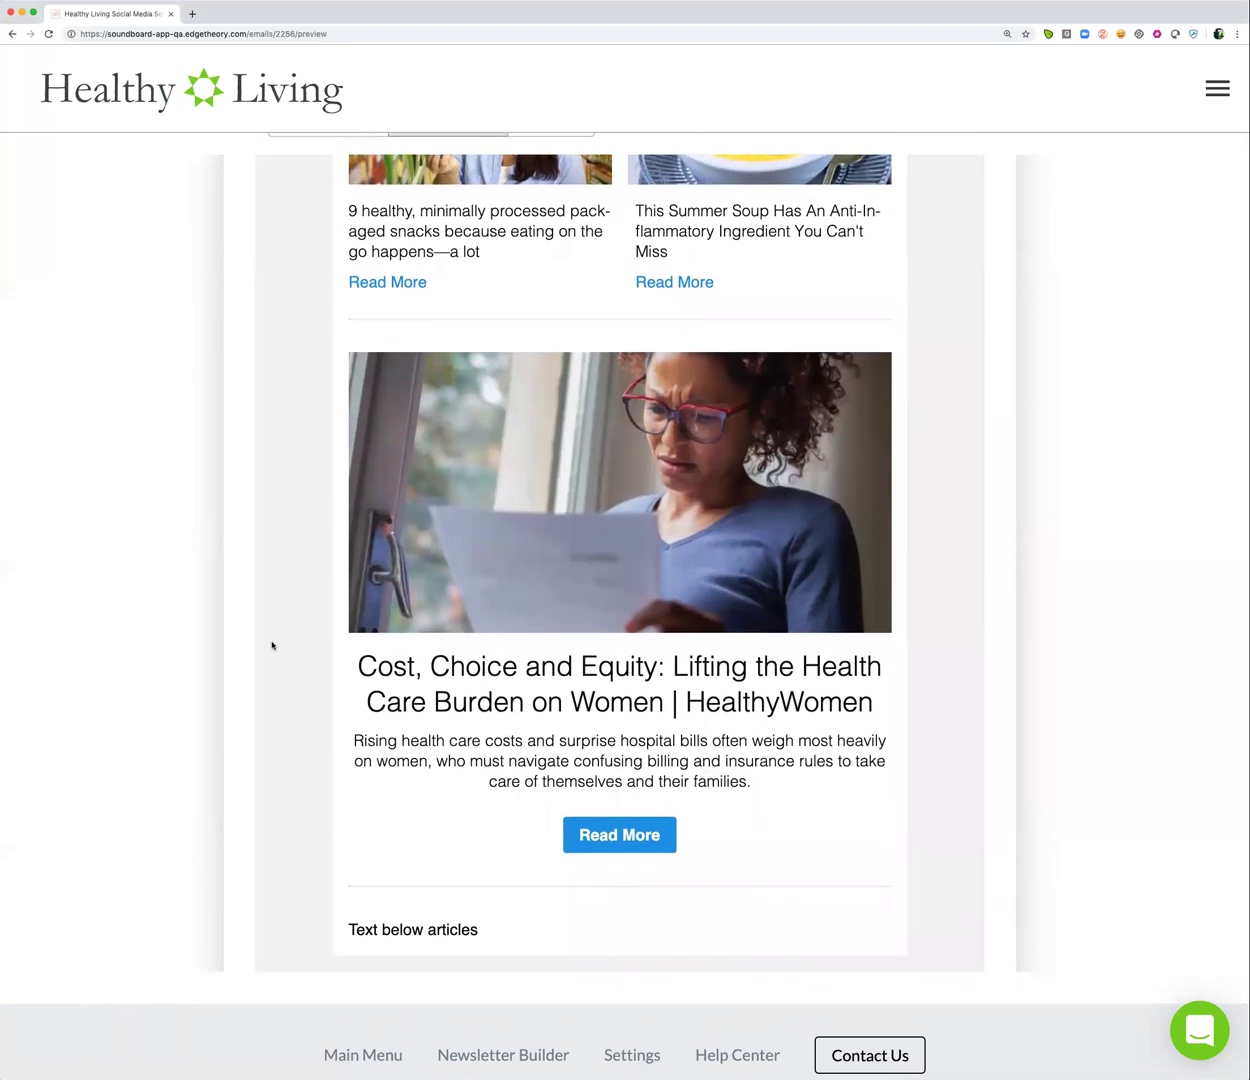
scroll(271, 645, down, 2)
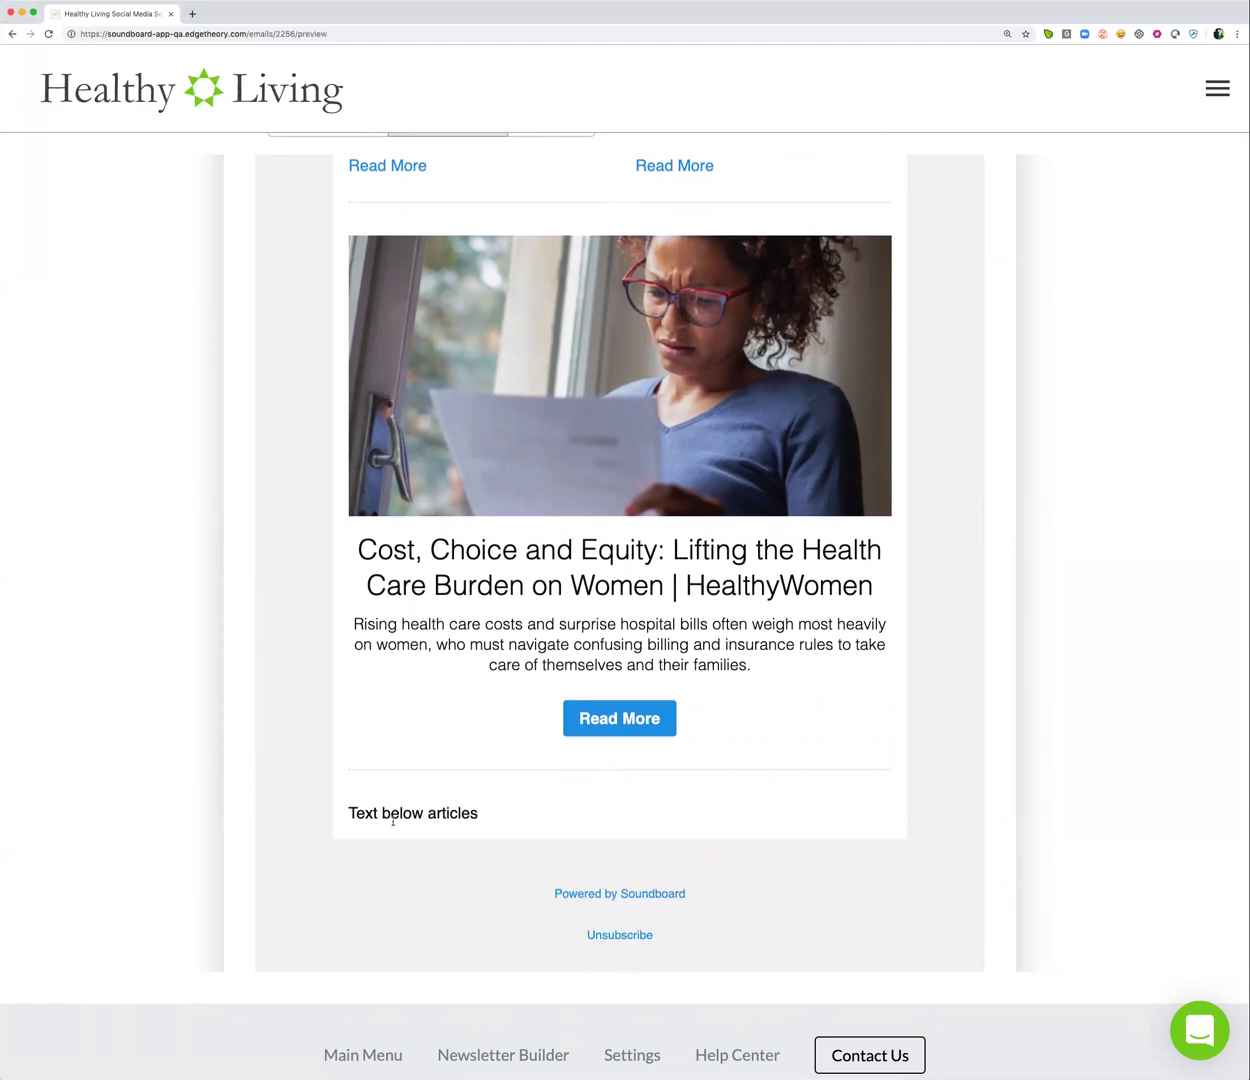
scroll(327, 668, up, 15)
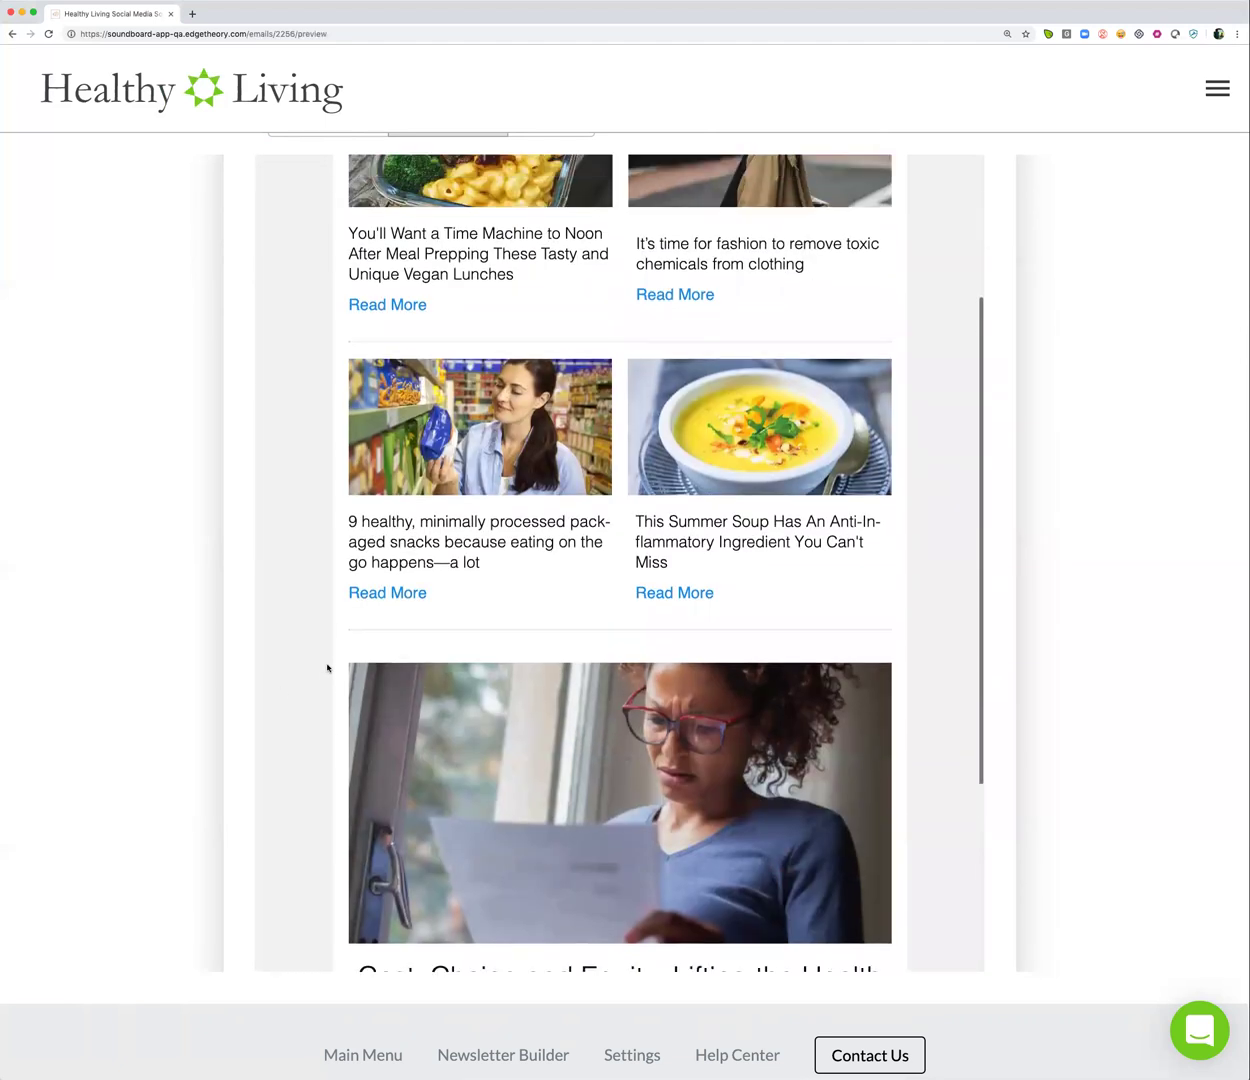
scroll(327, 668, up, 5)
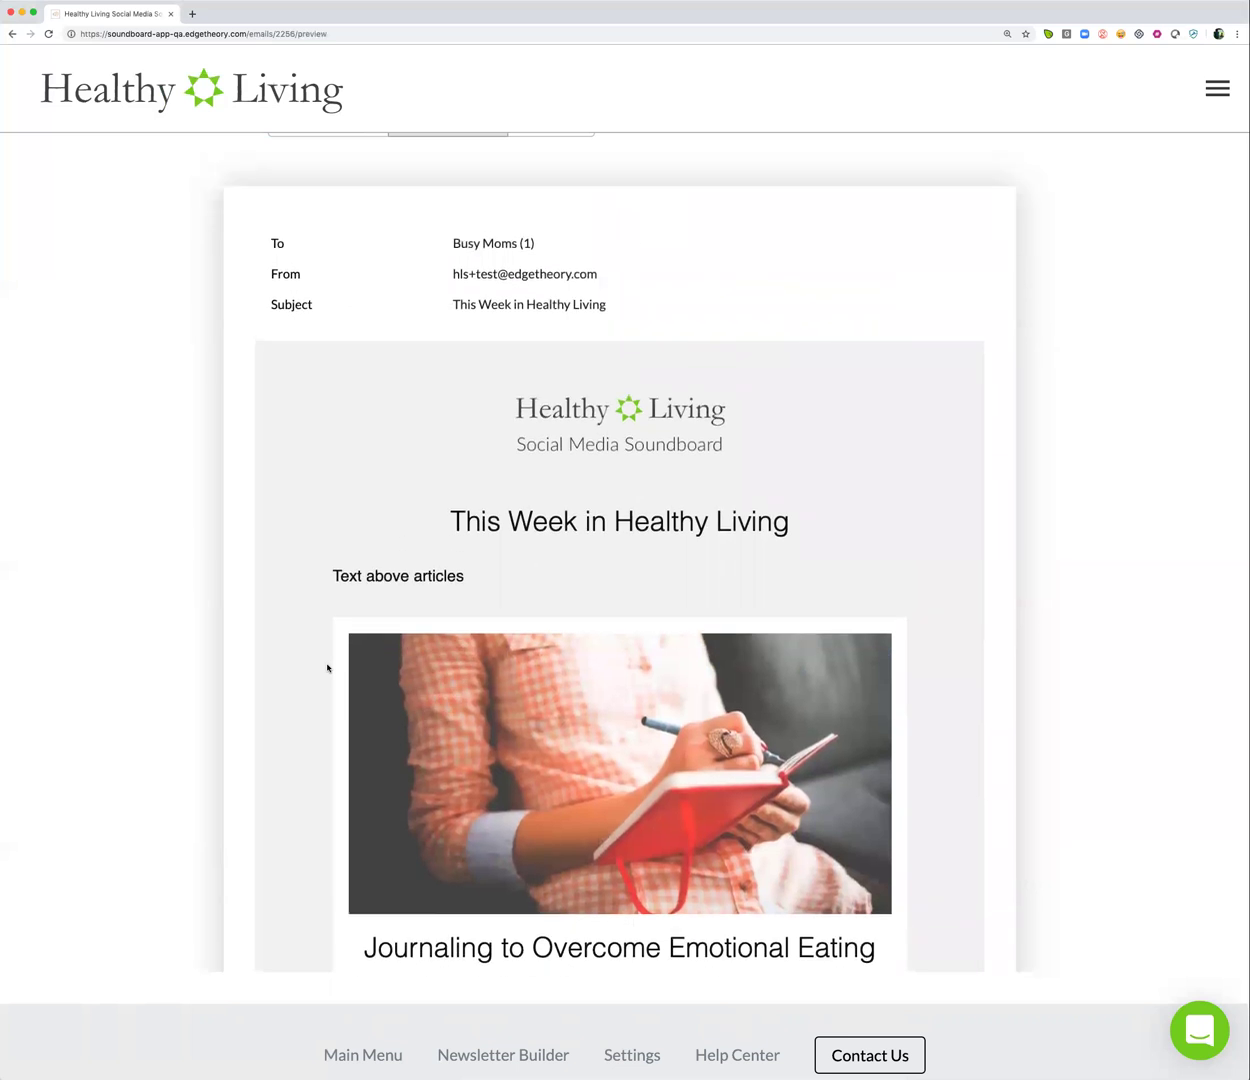
scroll(197, 588, up, 3)
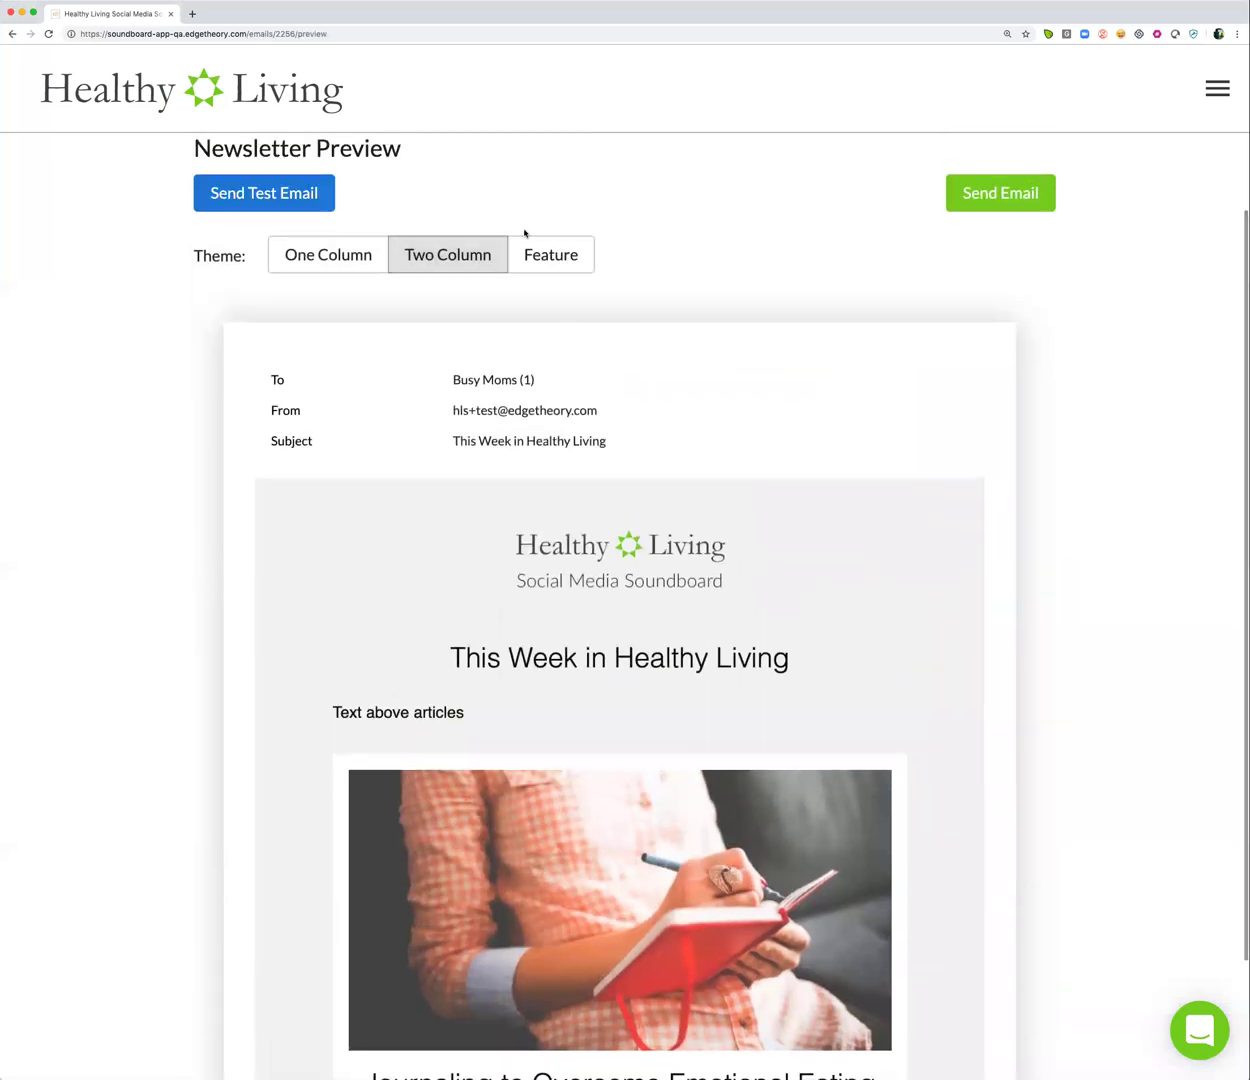
Apply the Feature theme, review its Additional Links section, and cancel the test email
click(563, 252)
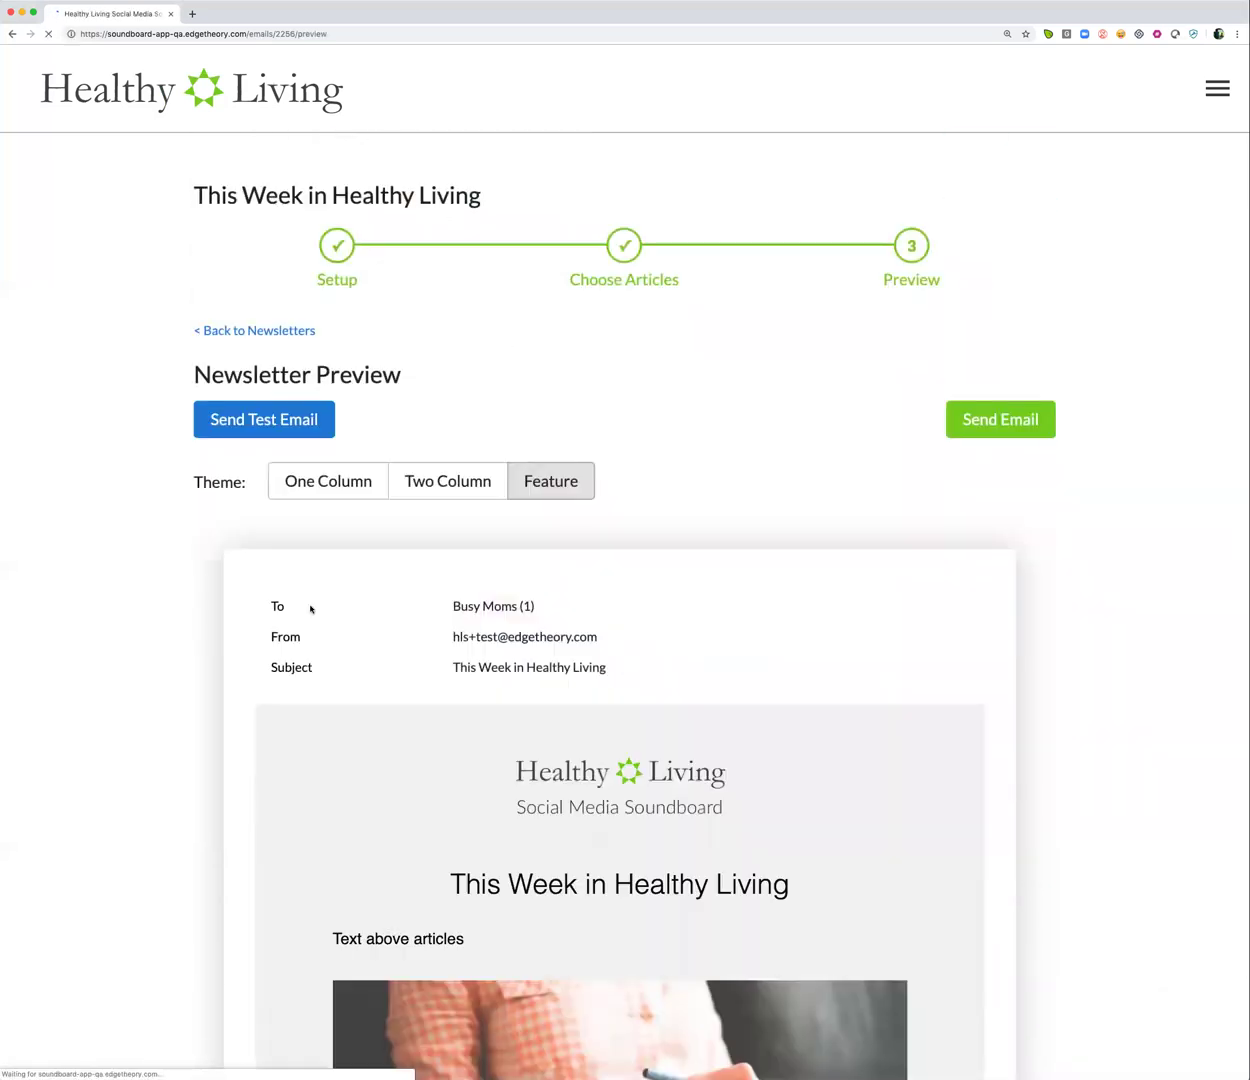
scroll(185, 698, down, 5)
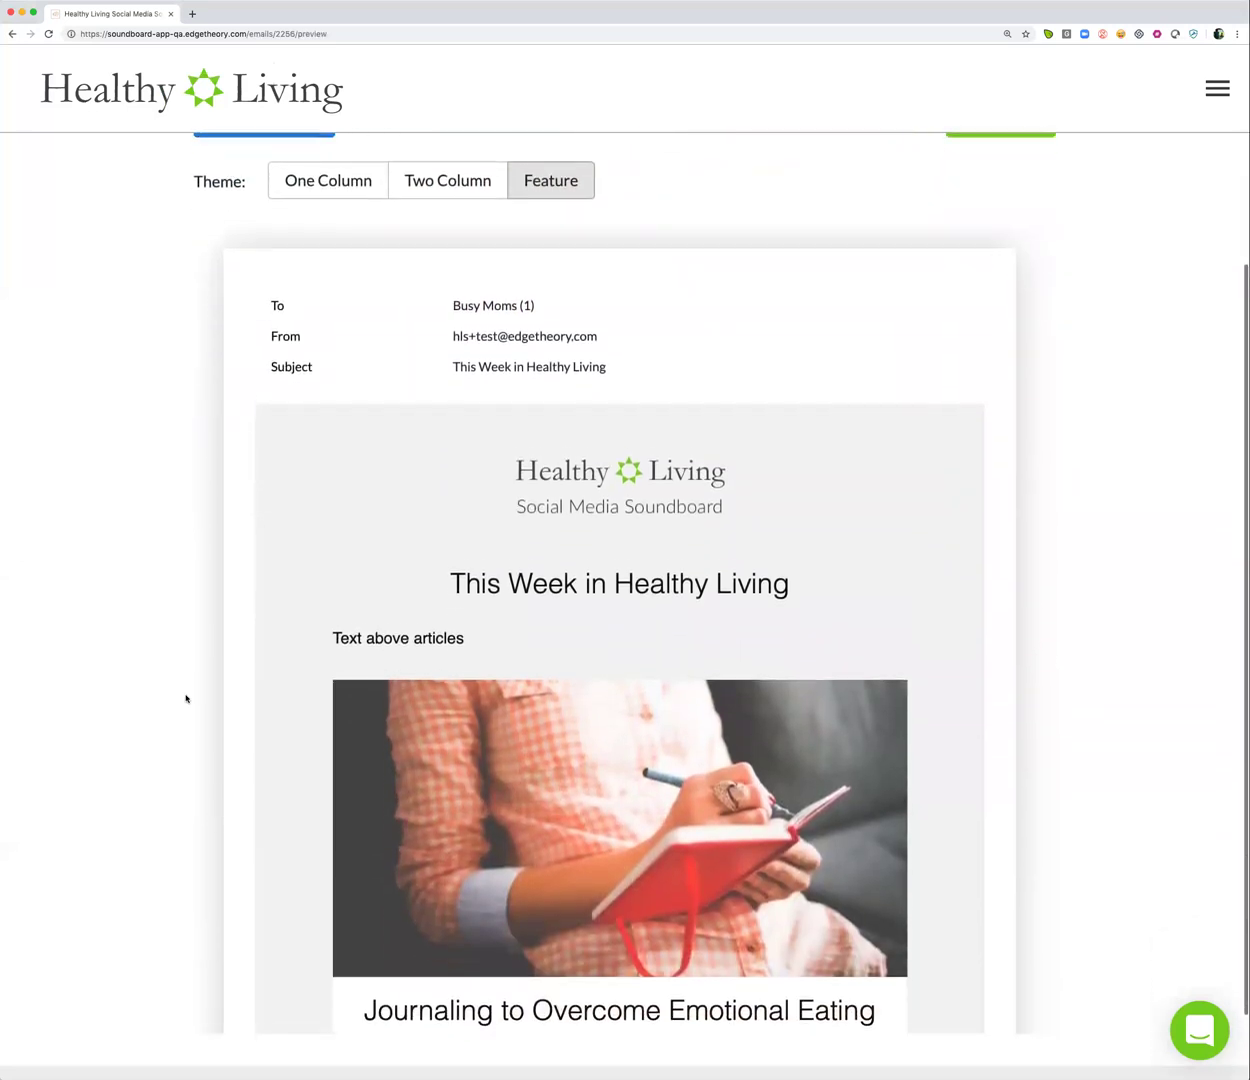
scroll(294, 652, down, 6)
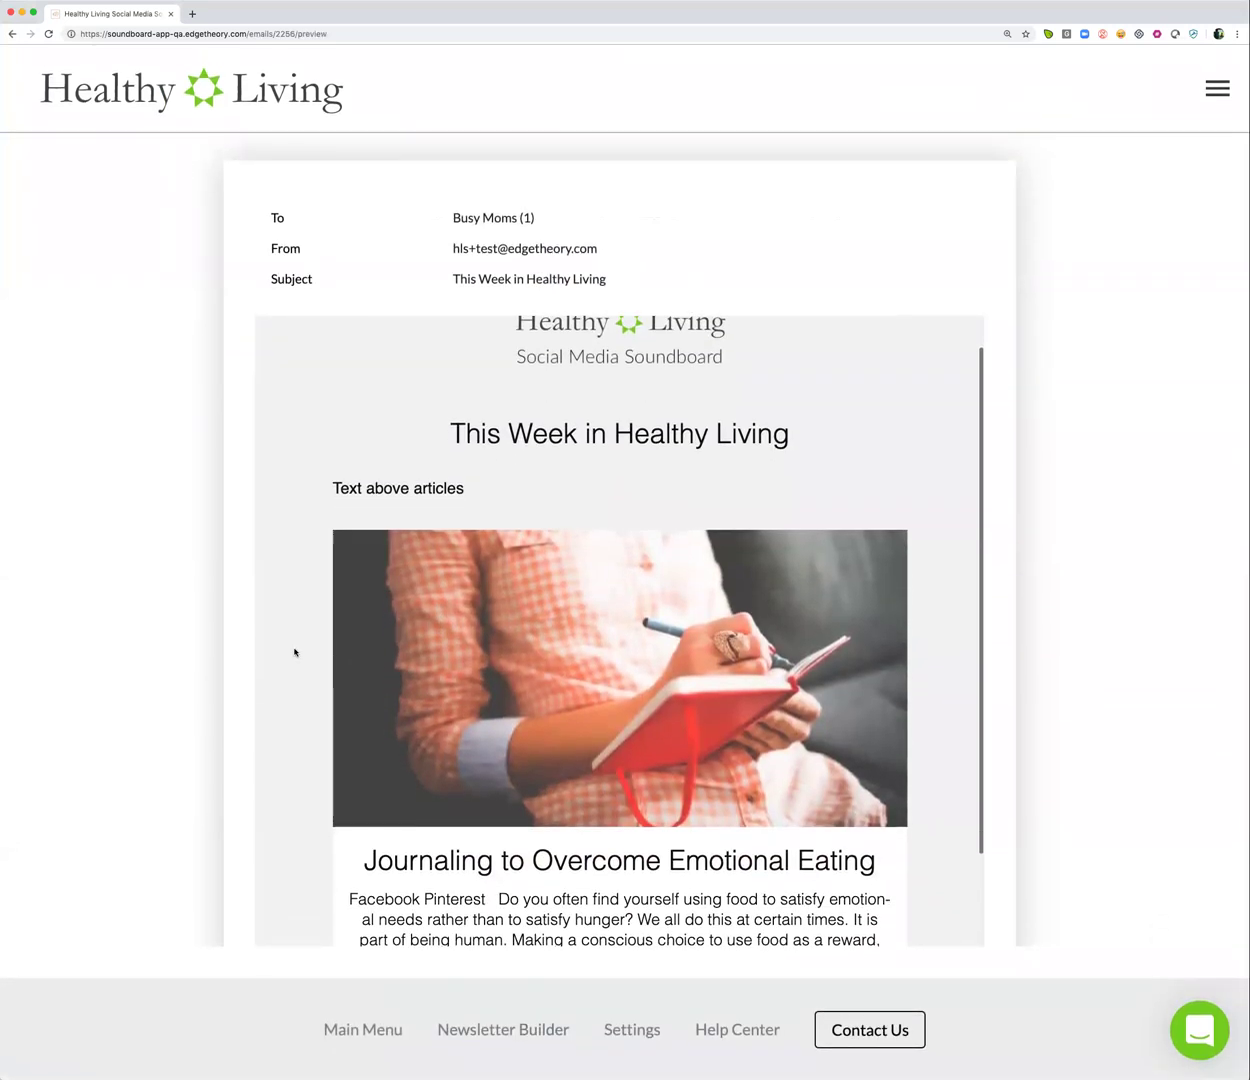
scroll(294, 652, down, 6)
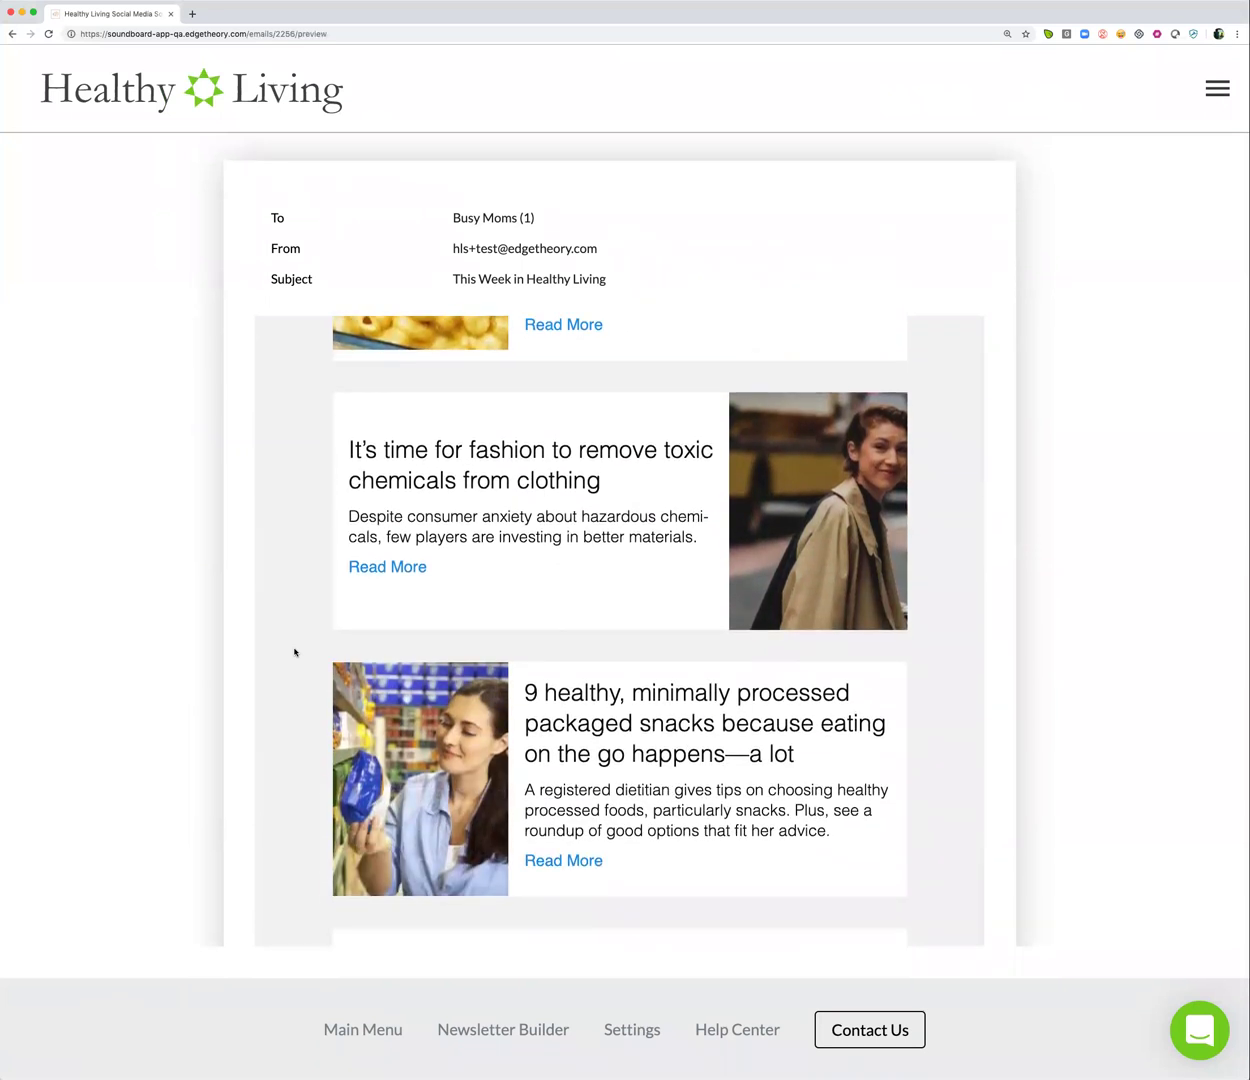
scroll(294, 652, down, 5)
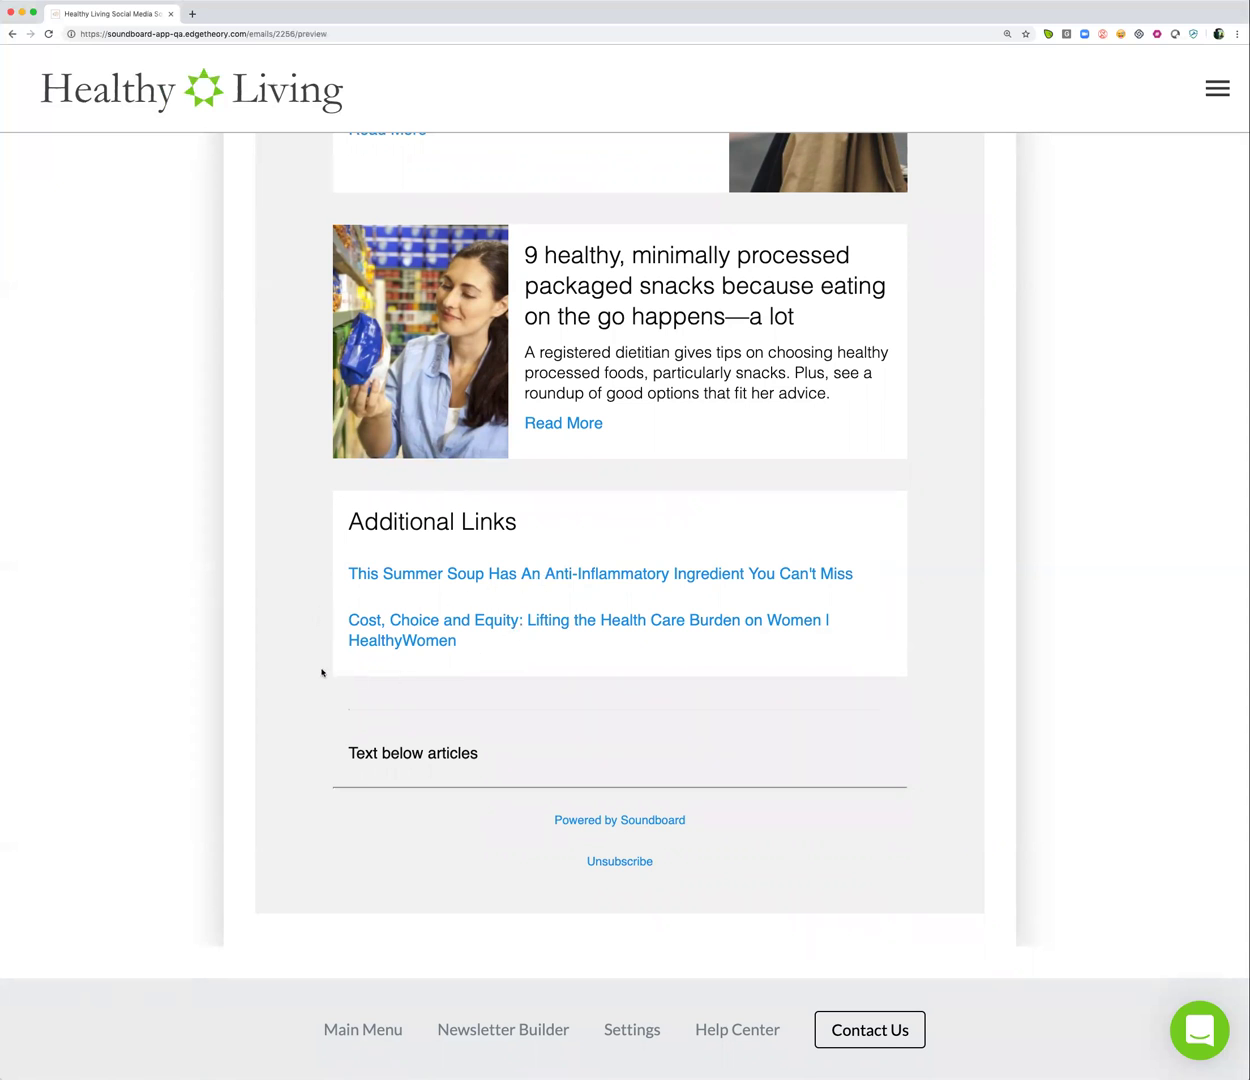
scroll(322, 670, up, 15)
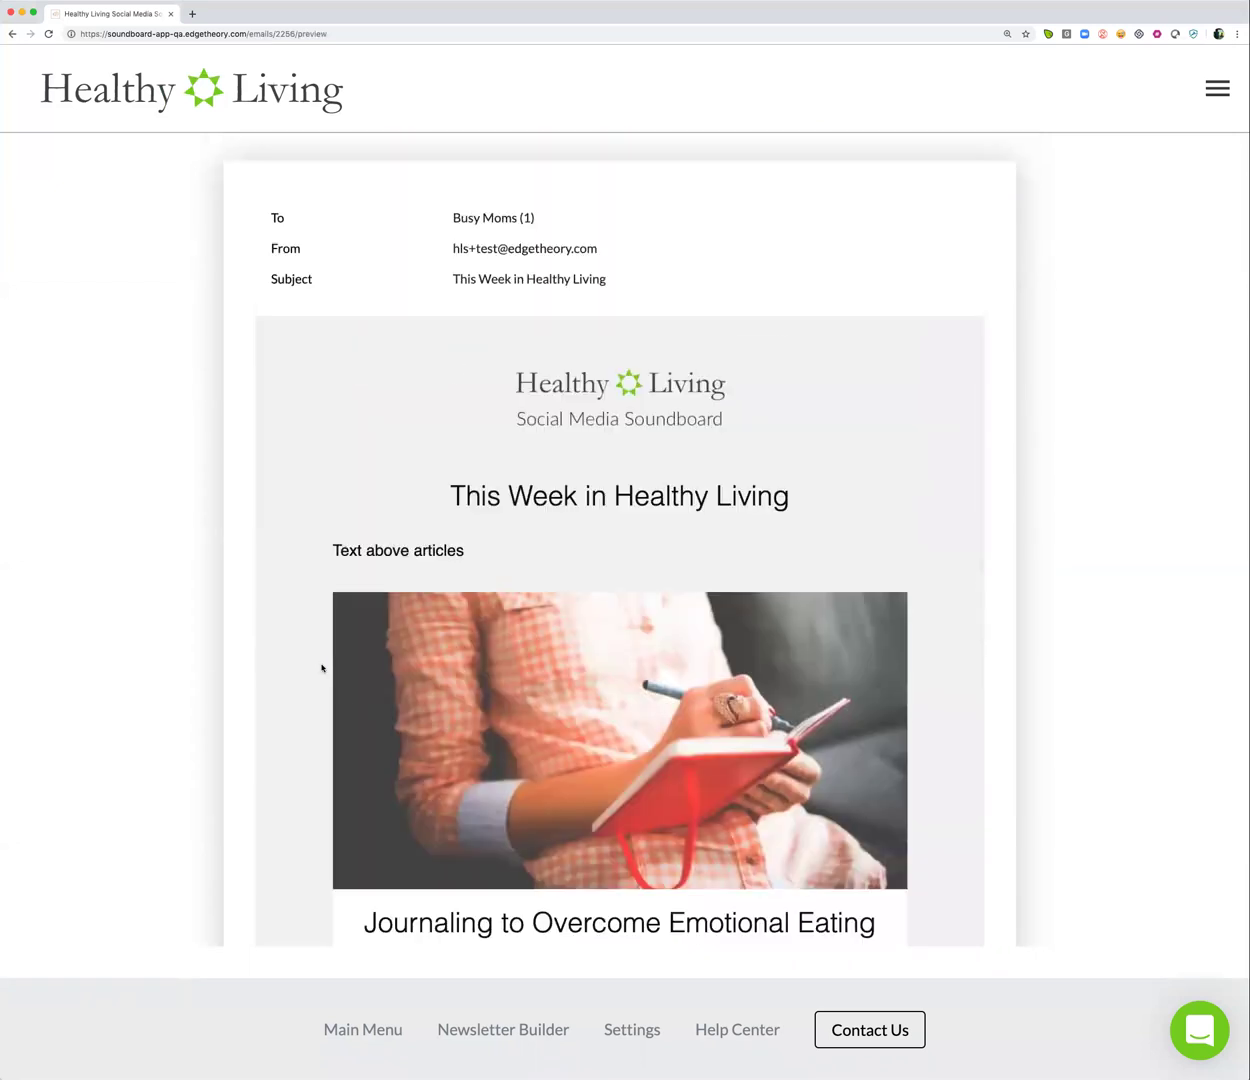
scroll(170, 558, up, 5)
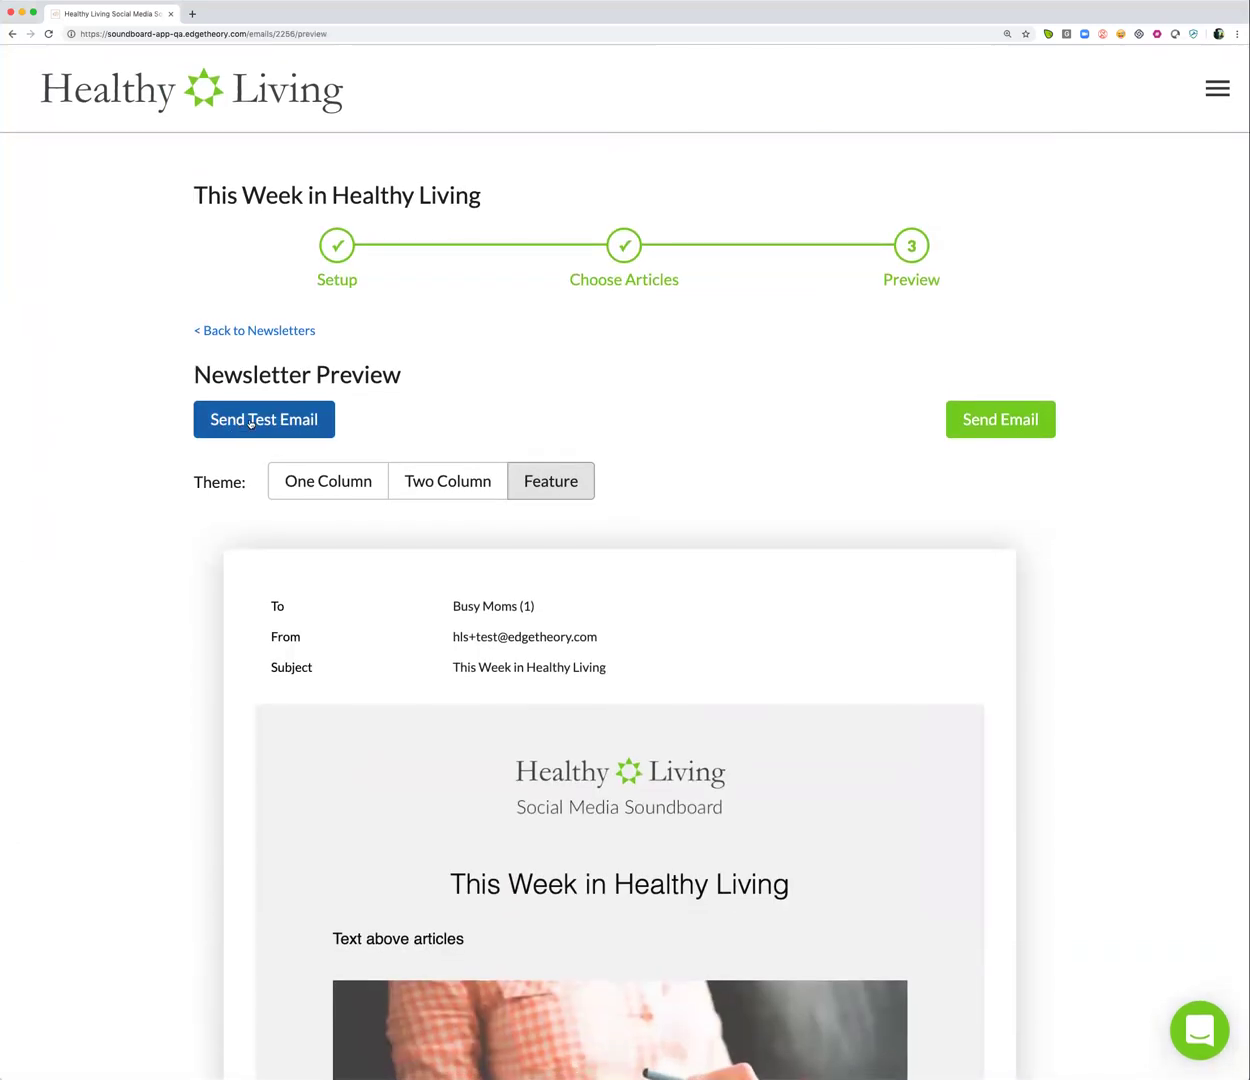
click(255, 422)
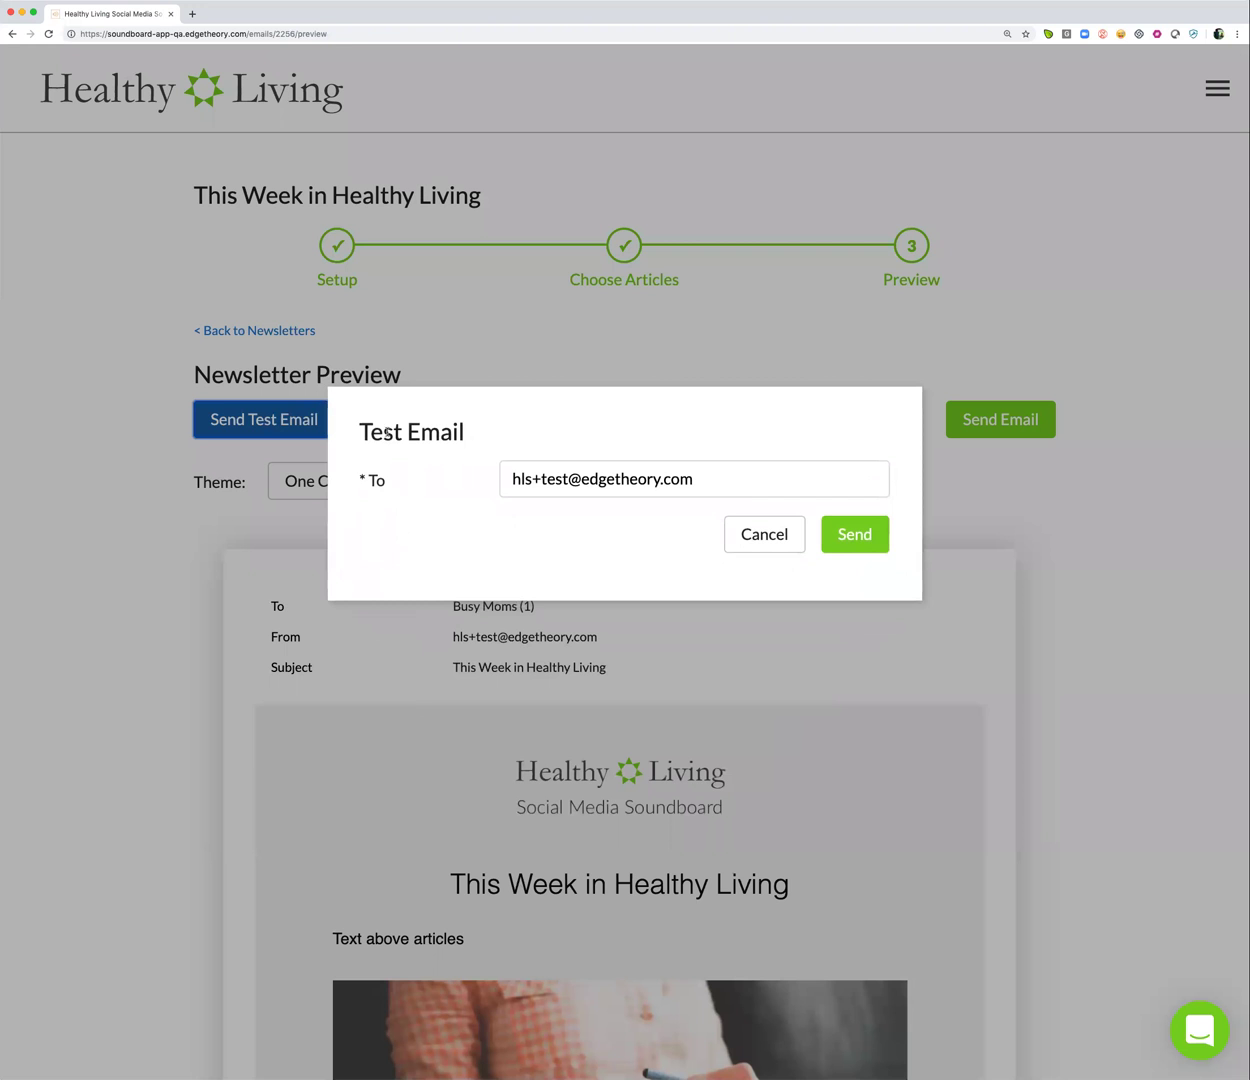
click(778, 547)
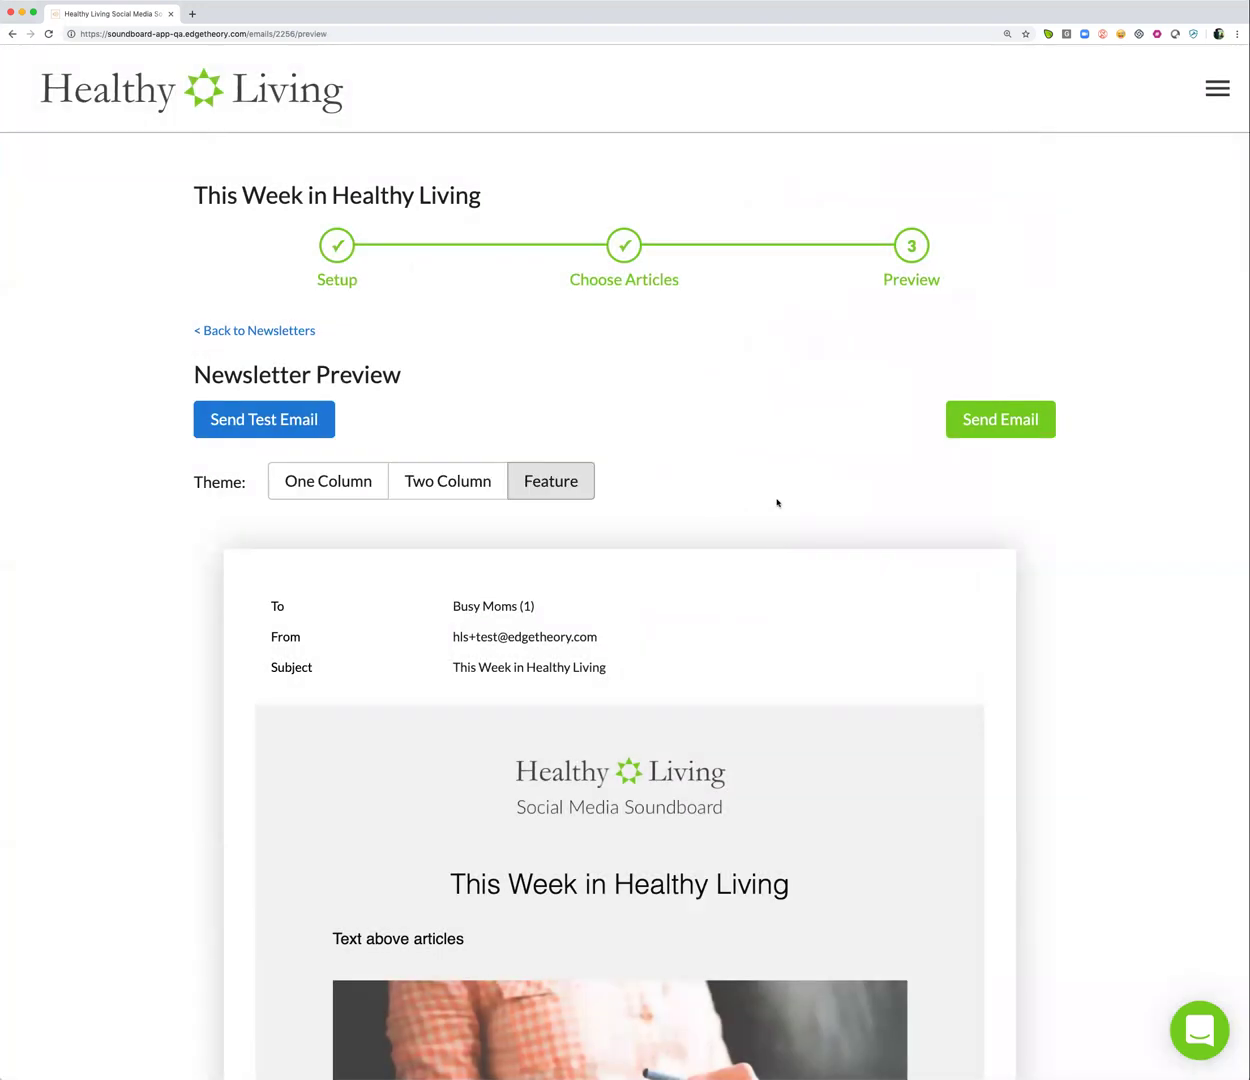
Send 'This Week in Healthy Living' with its six articles to the Busy Moms list
click(989, 424)
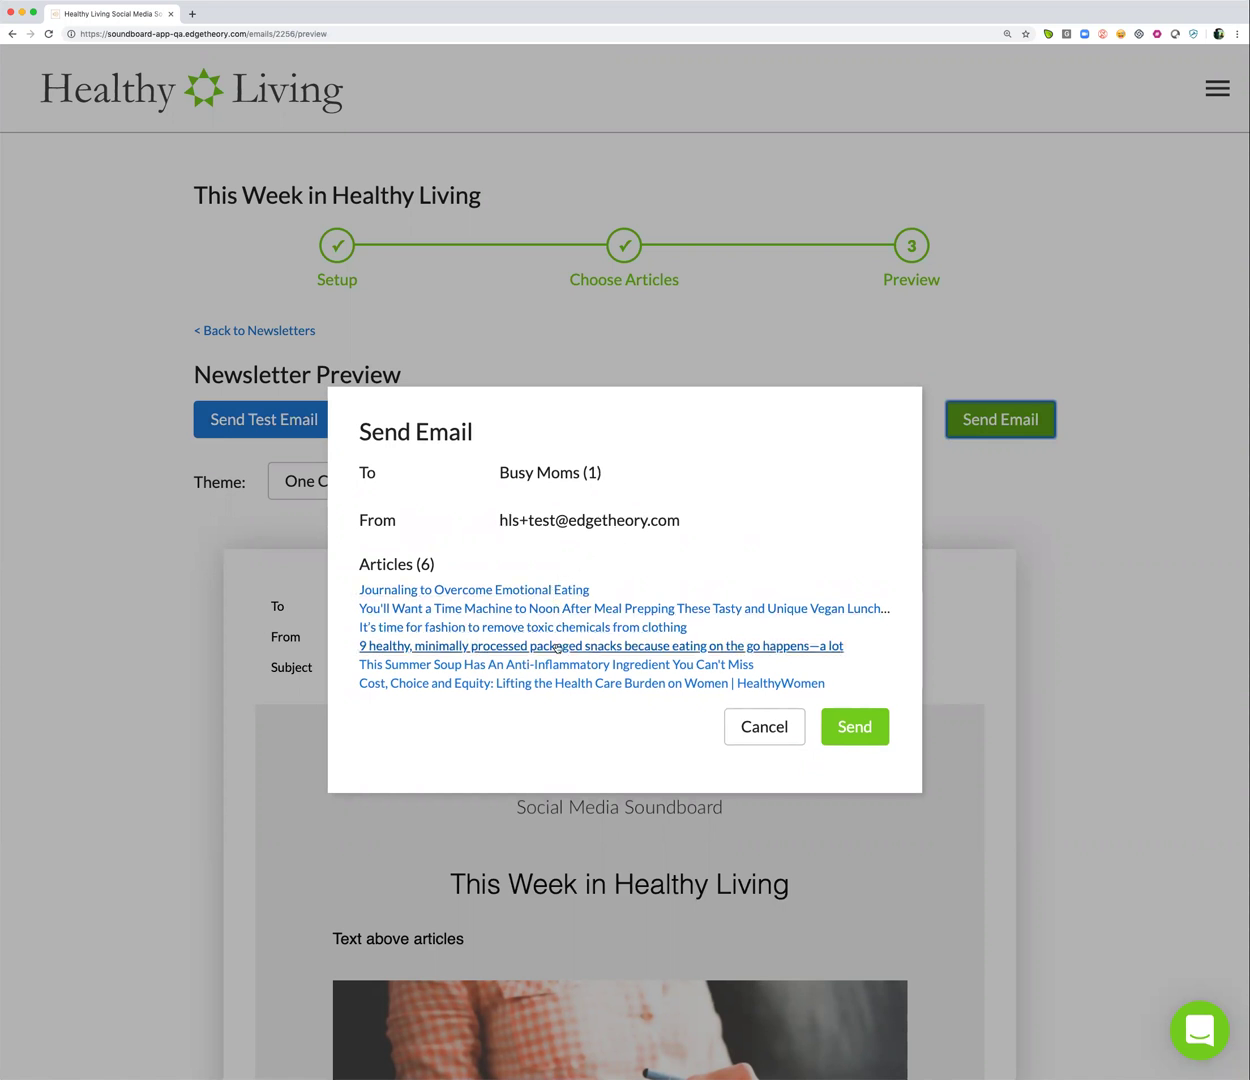
click(843, 726)
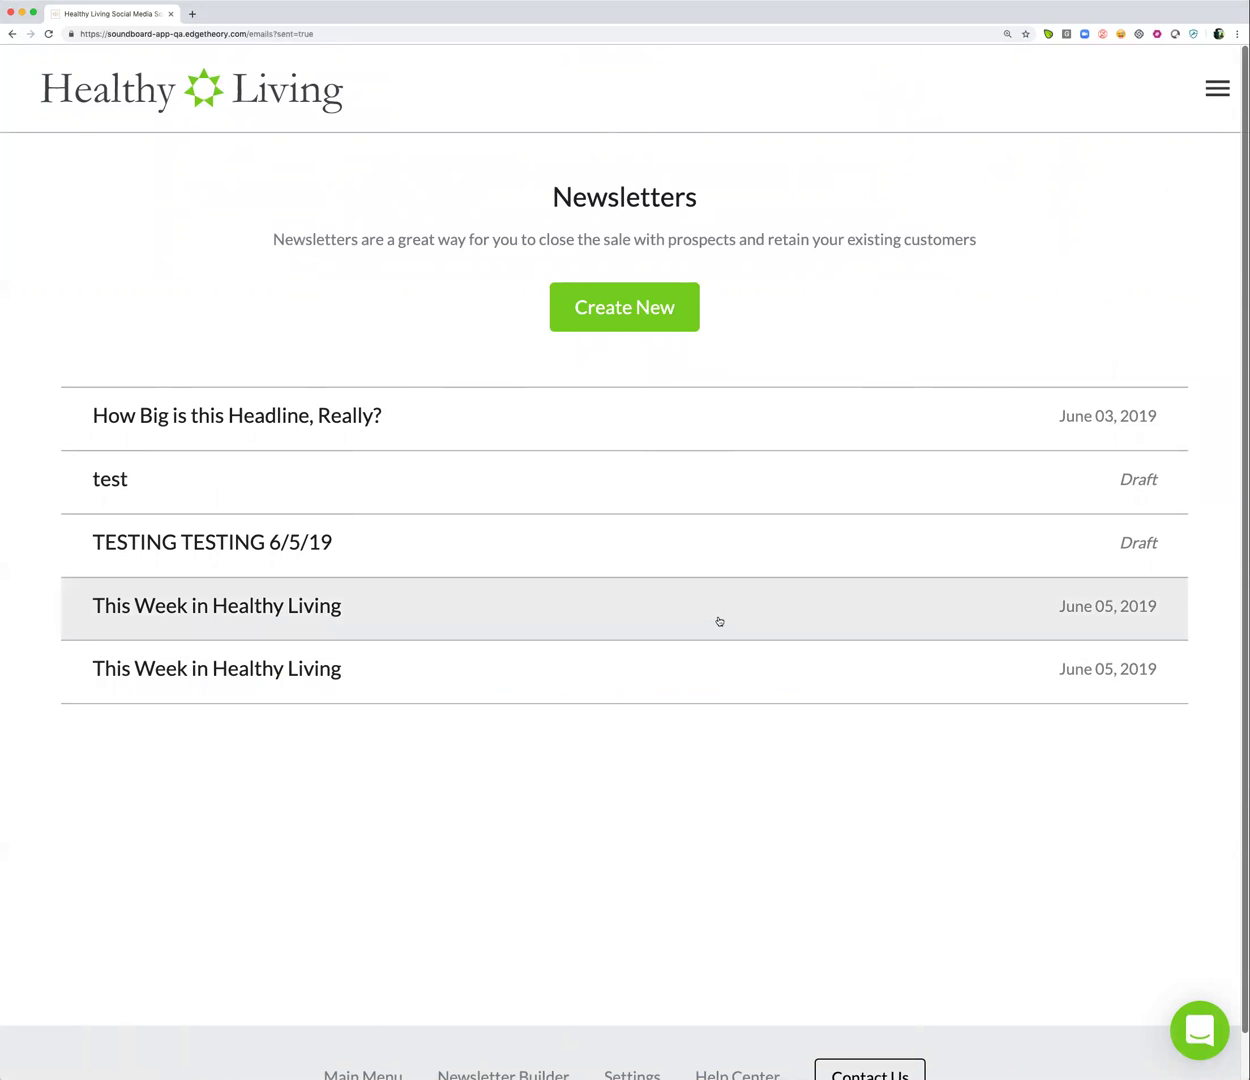
Open the second 'This Week in Healthy Living' row to see its June 5, 2019 4:11pm send details
click(715, 678)
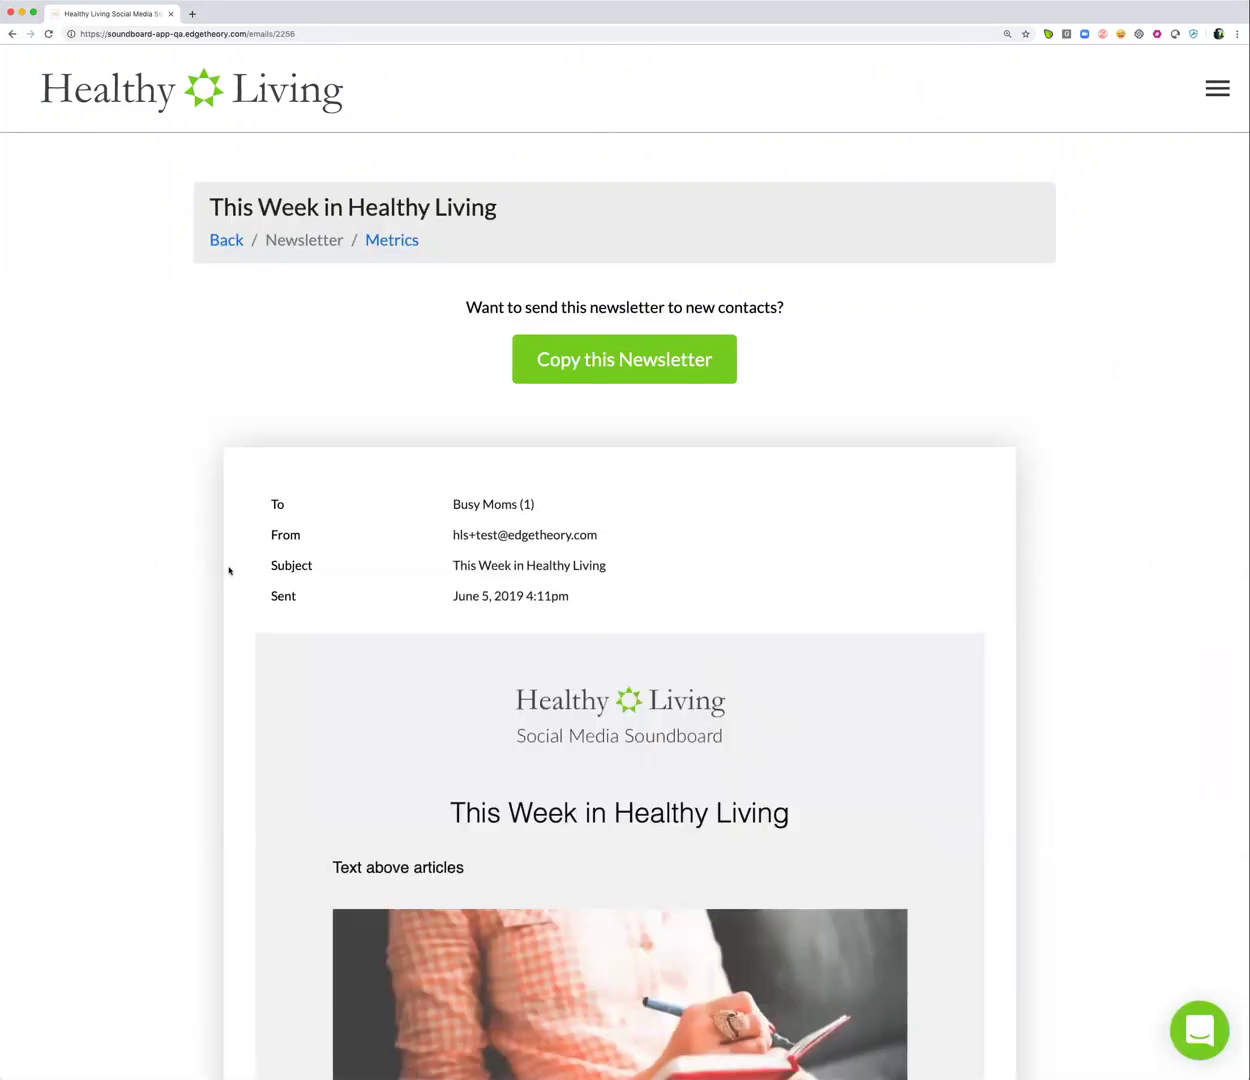
scroll(126, 503, down, 1)
scroll(126, 503, down, 3)
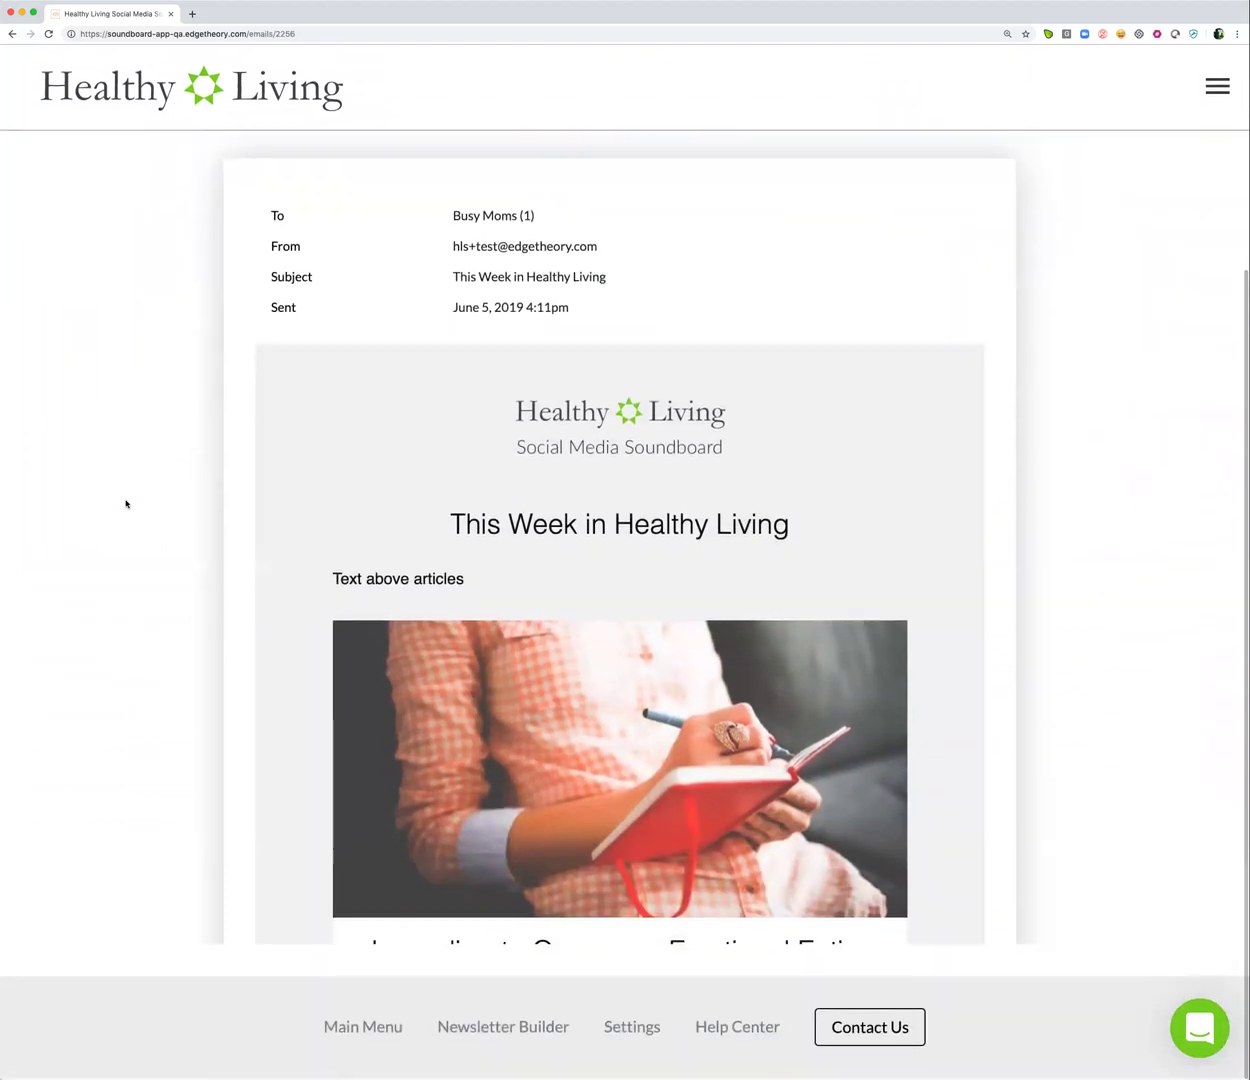
scroll(126, 503, up, 3)
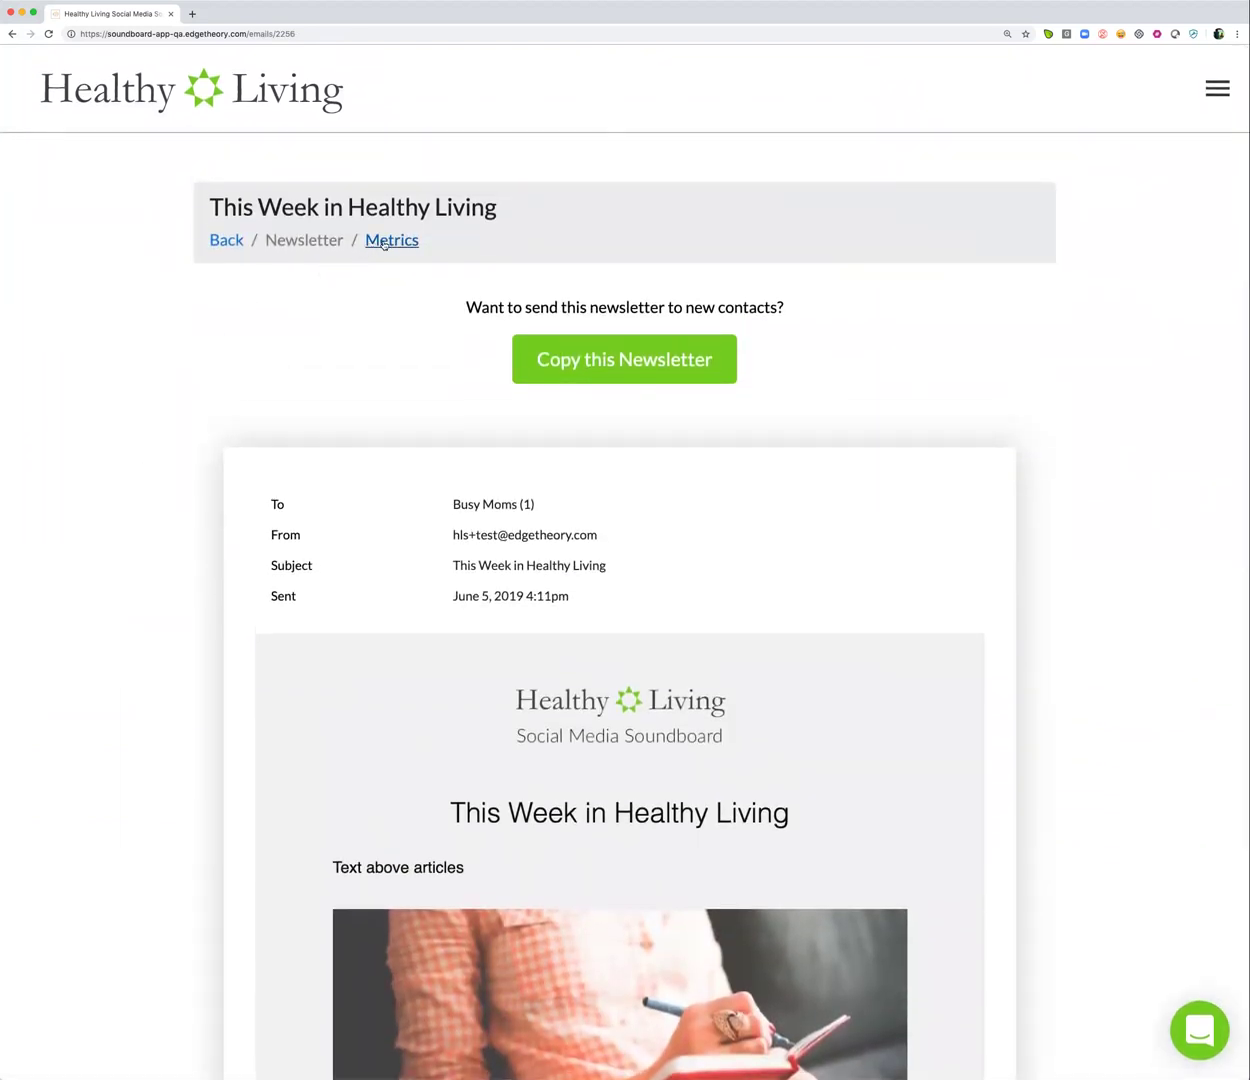
Review the newsletter's metrics (1 delivered, 0% opened), then go back to Newsletters
click(383, 244)
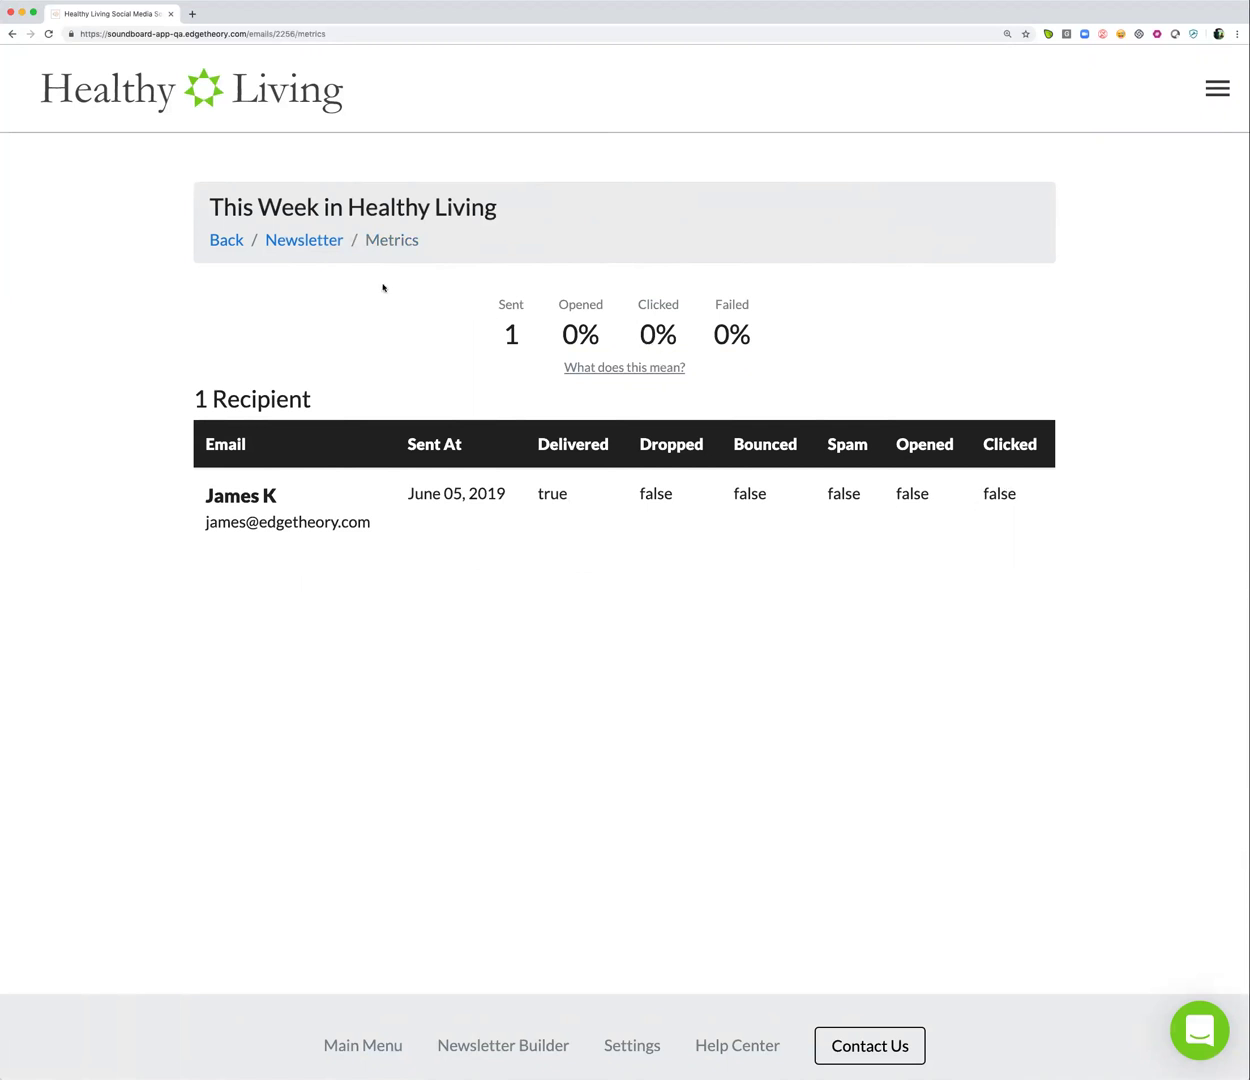
click(1208, 100)
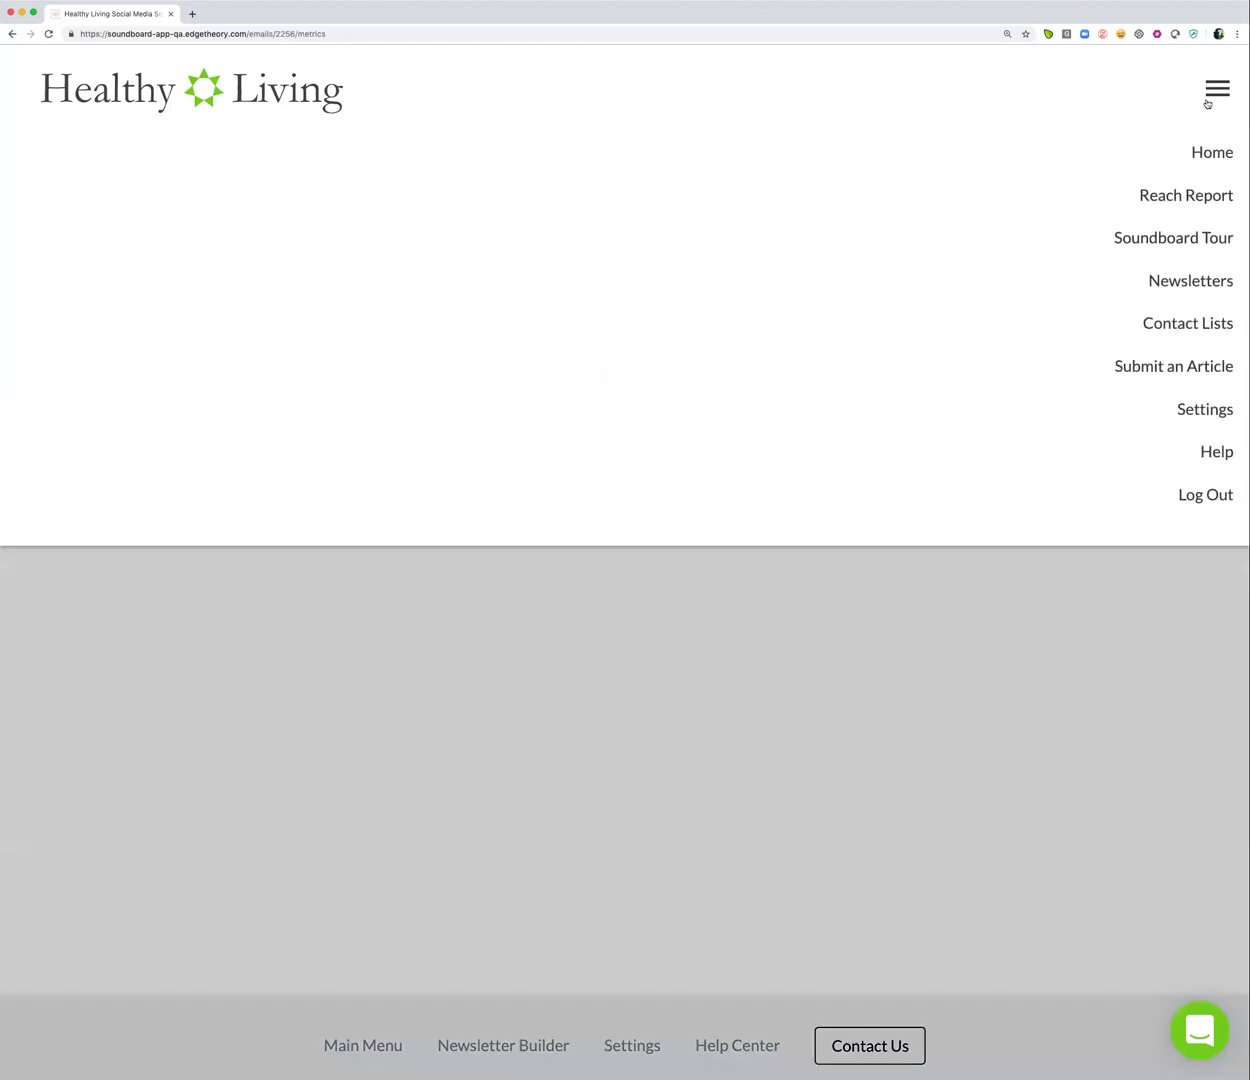
click(1190, 280)
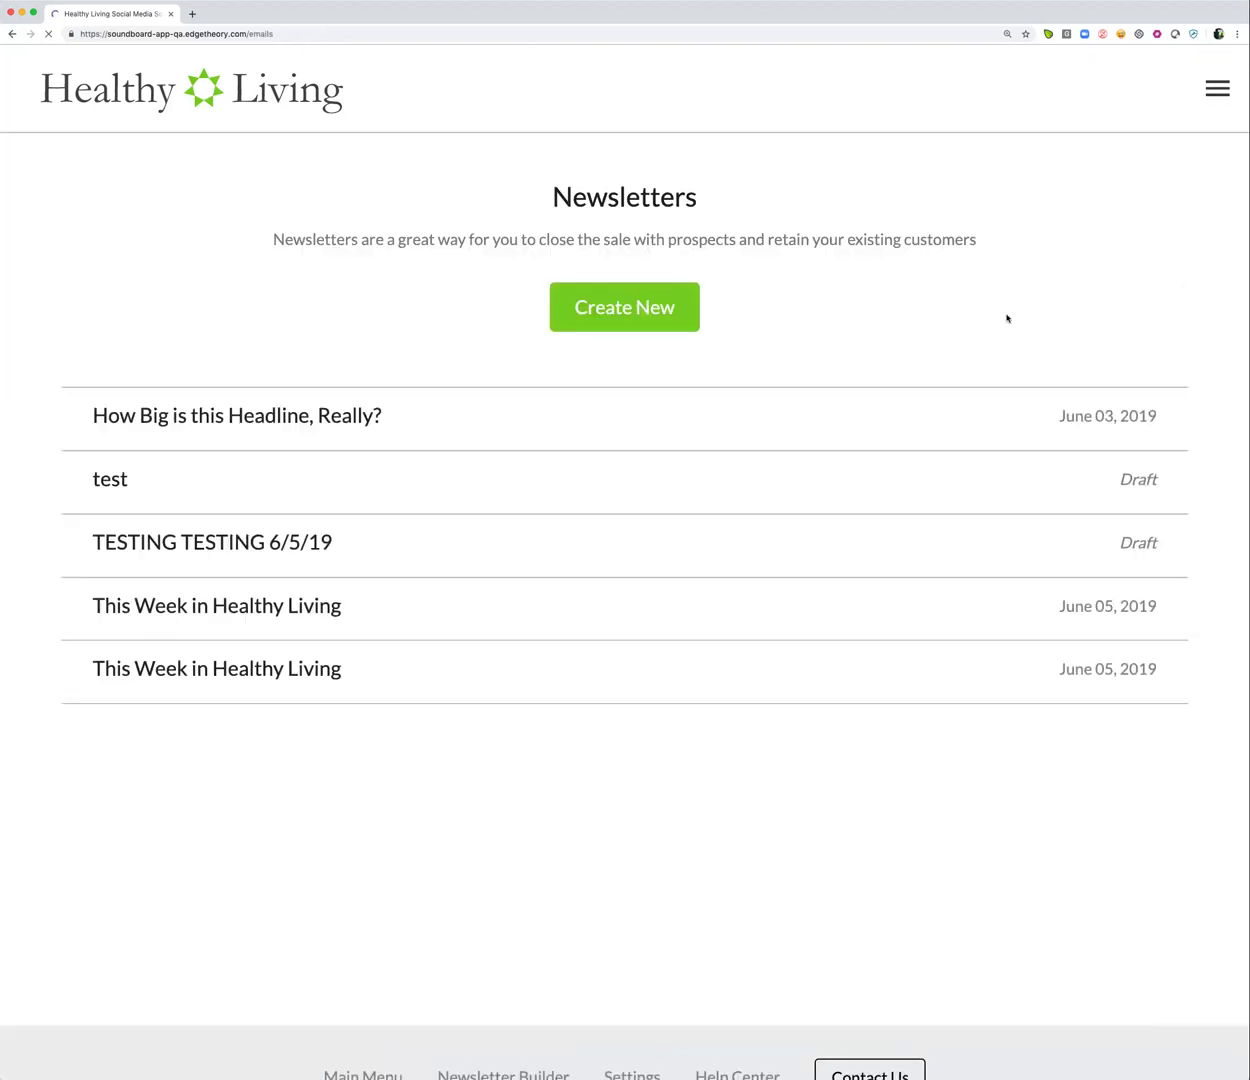